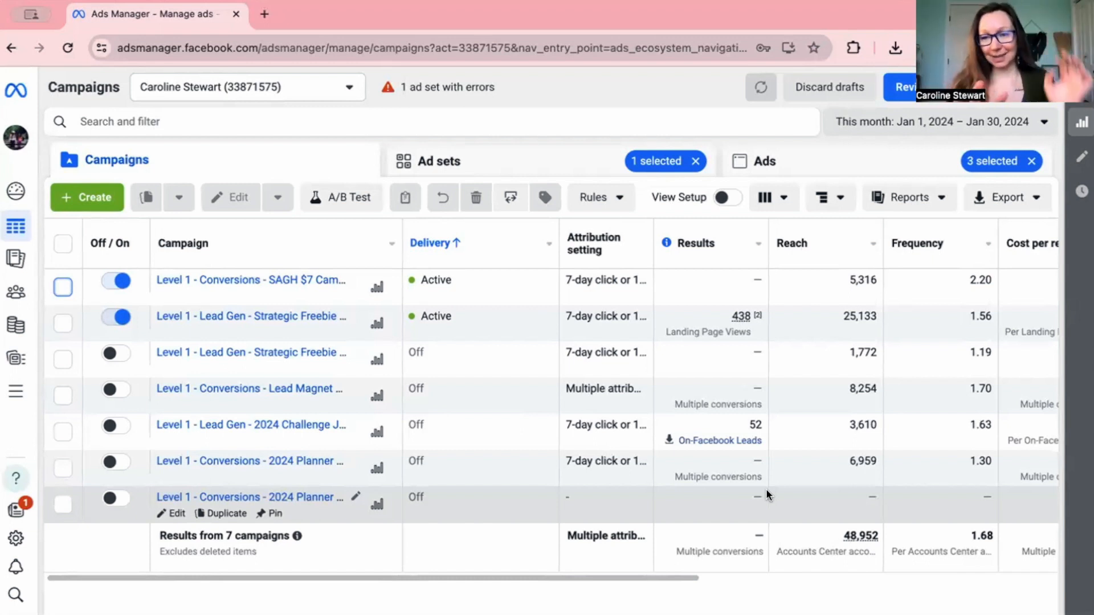
# Step: Start creating a new campaign with the Auction buying type
pyautogui.moveTo(719, 402)
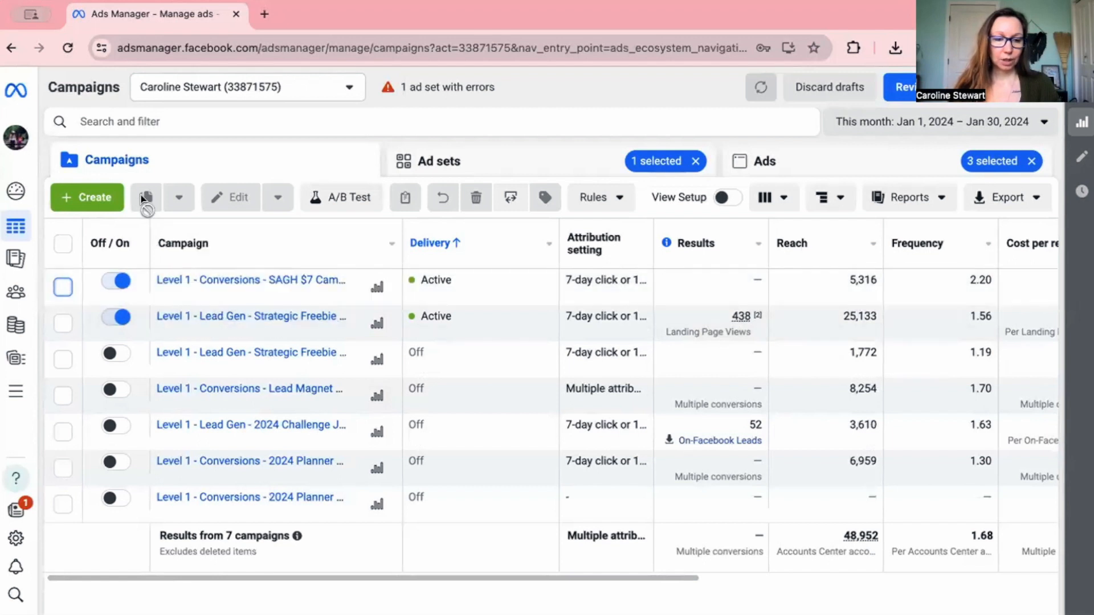
pyautogui.click(95, 199)
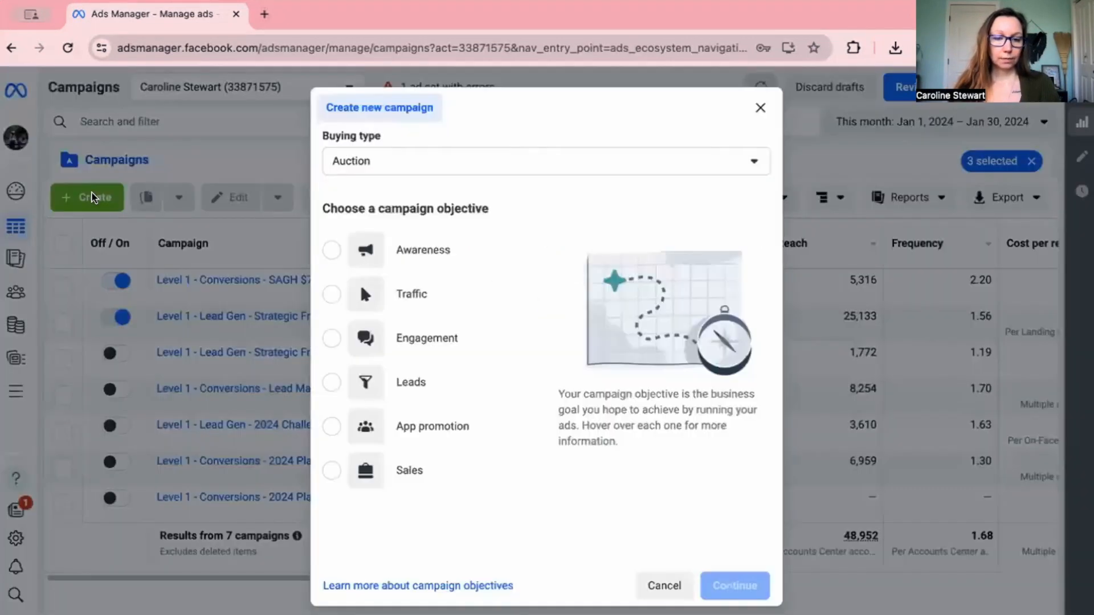
pyautogui.click(452, 164)
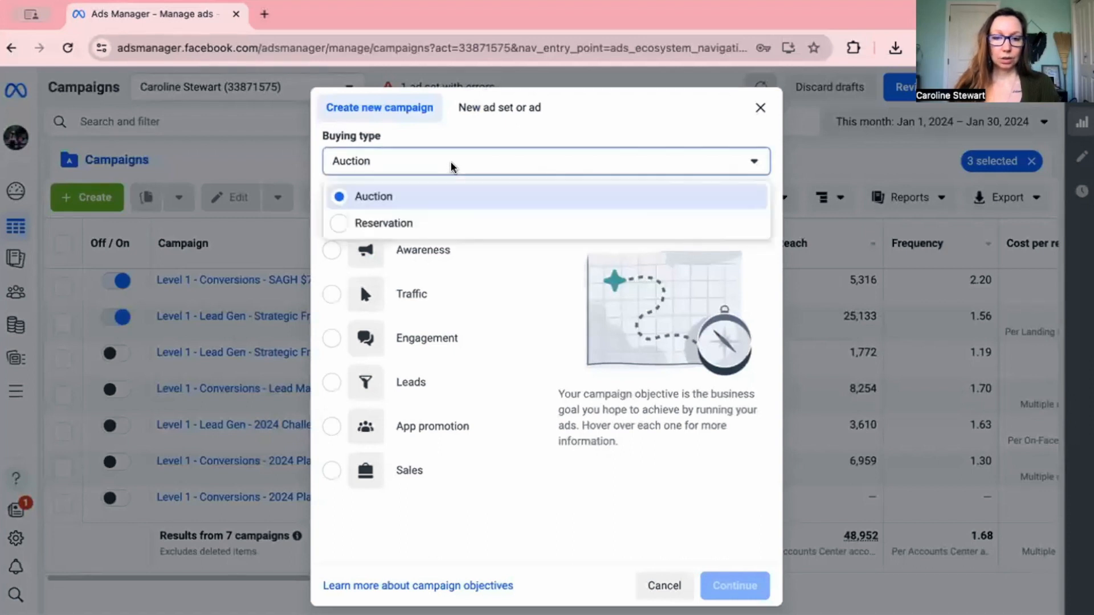
pyautogui.click(451, 165)
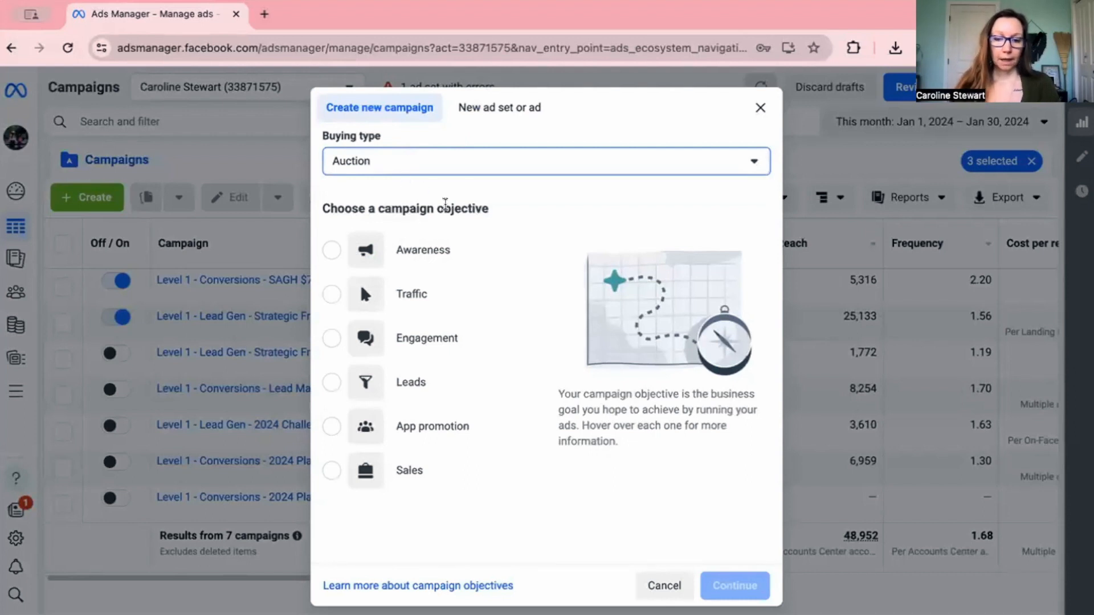
# Step: Choose Leads as the campaign objective and create it as a manual leads campaign
pyautogui.moveTo(426, 248)
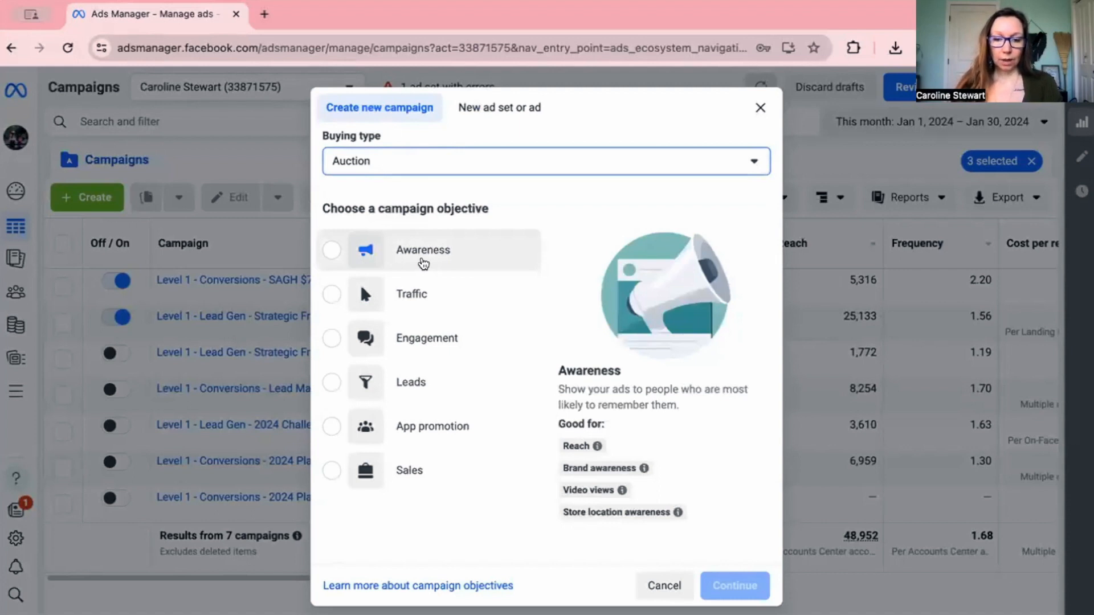
pyautogui.moveTo(422, 292)
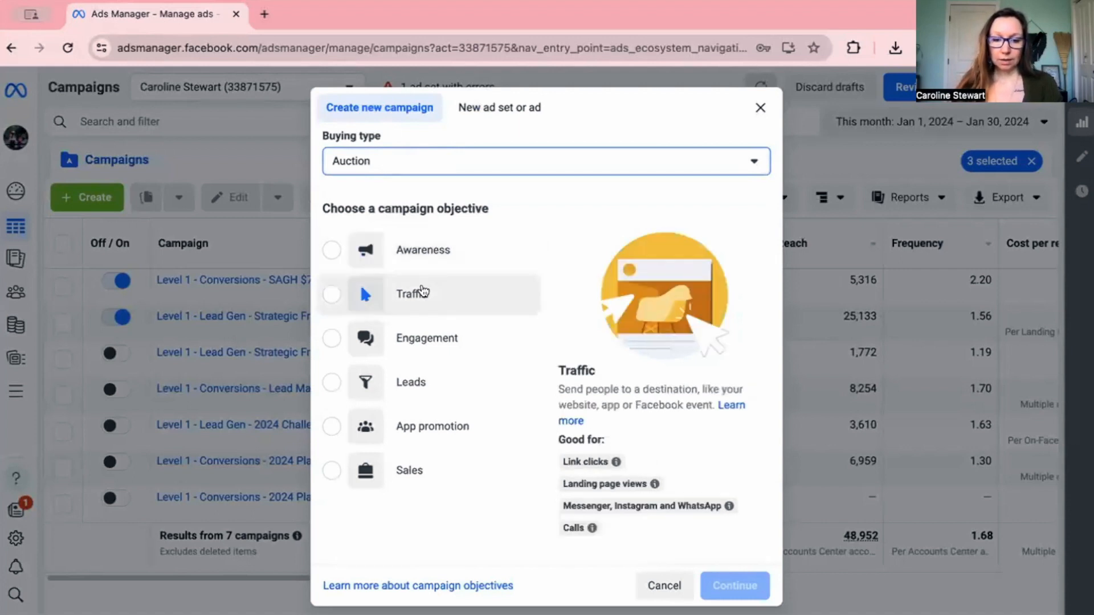
pyautogui.moveTo(428, 330)
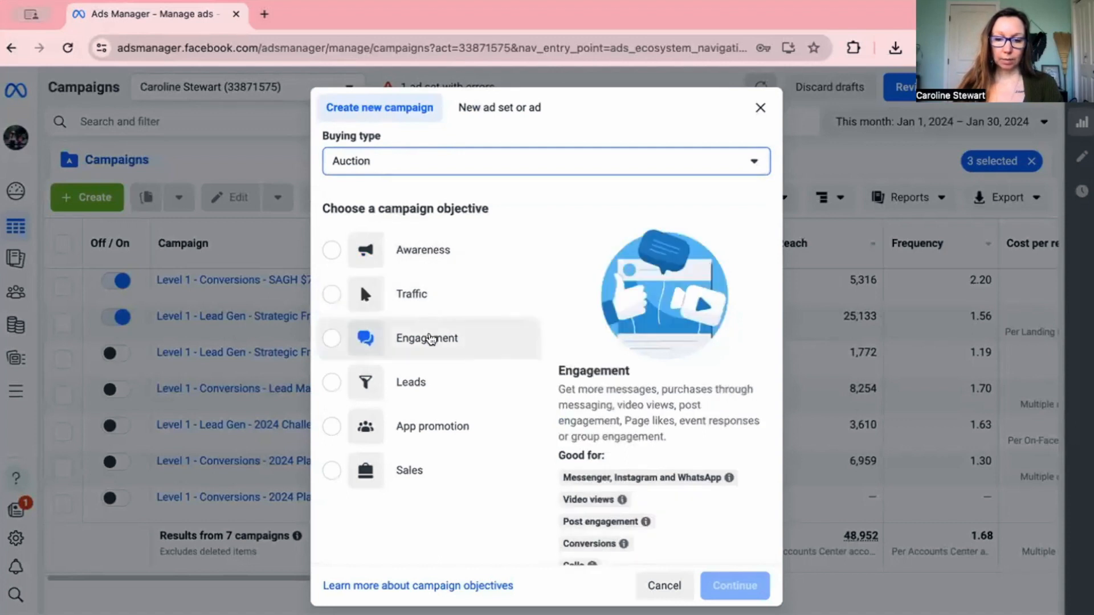
pyautogui.moveTo(428, 373)
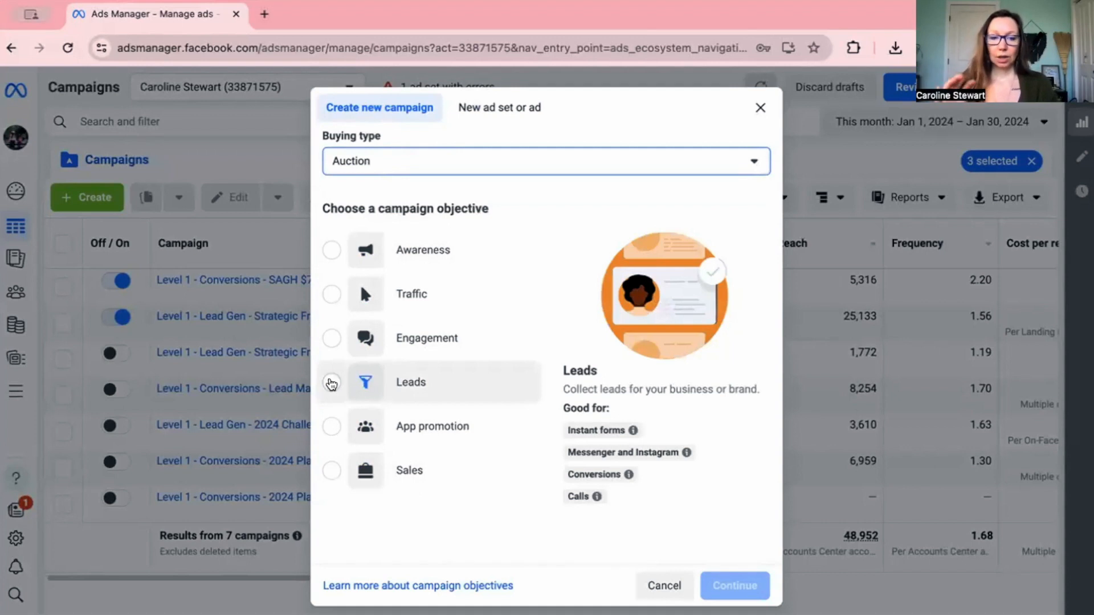
pyautogui.click(331, 384)
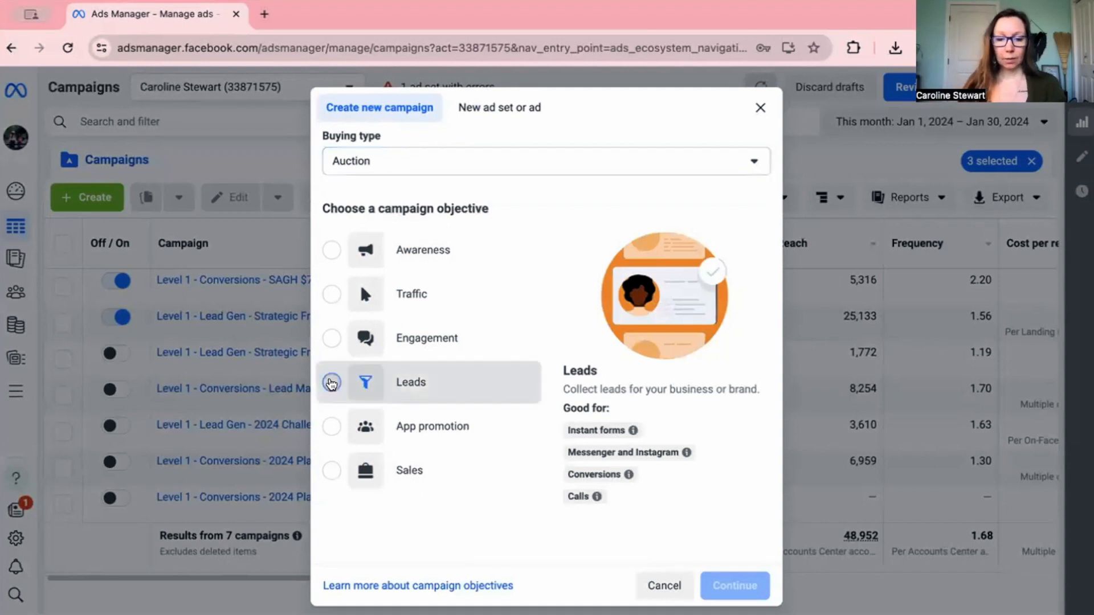
pyautogui.scroll(-1, 498, 368)
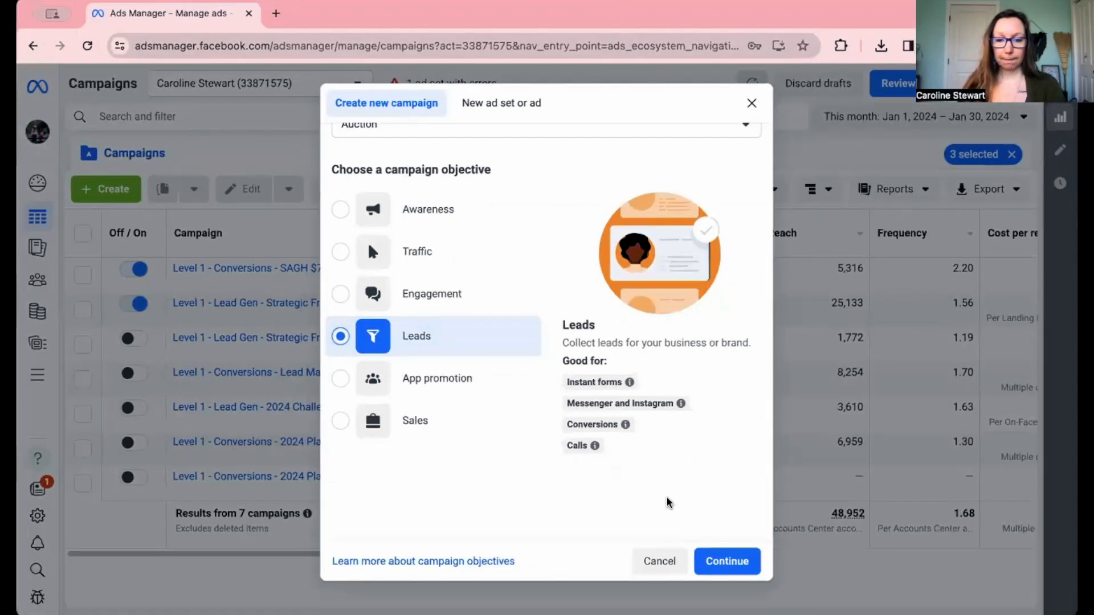
pyautogui.click(714, 562)
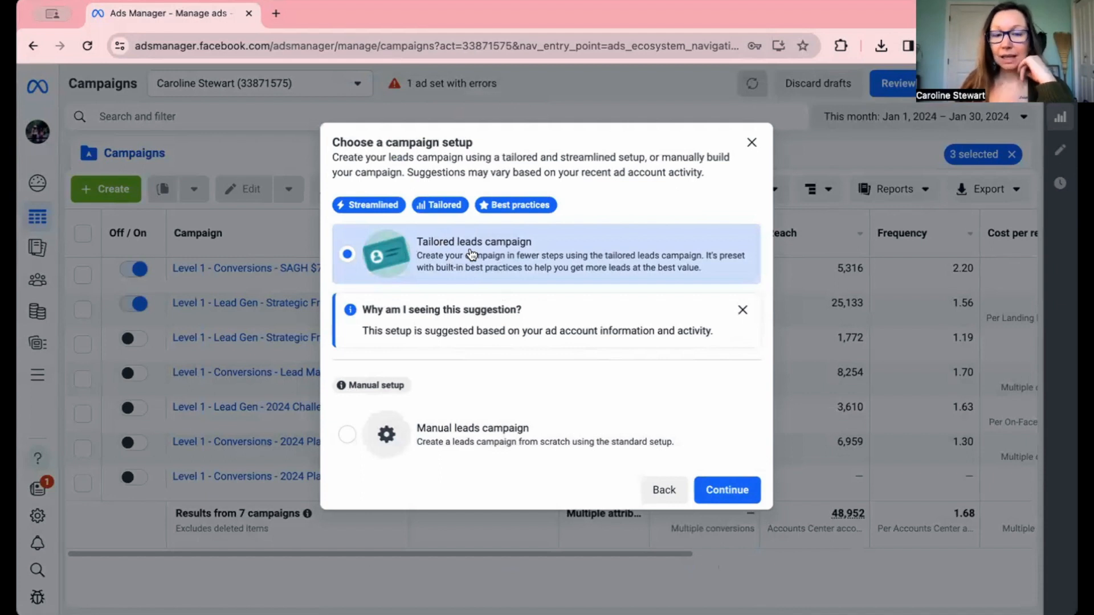
pyautogui.click(409, 434)
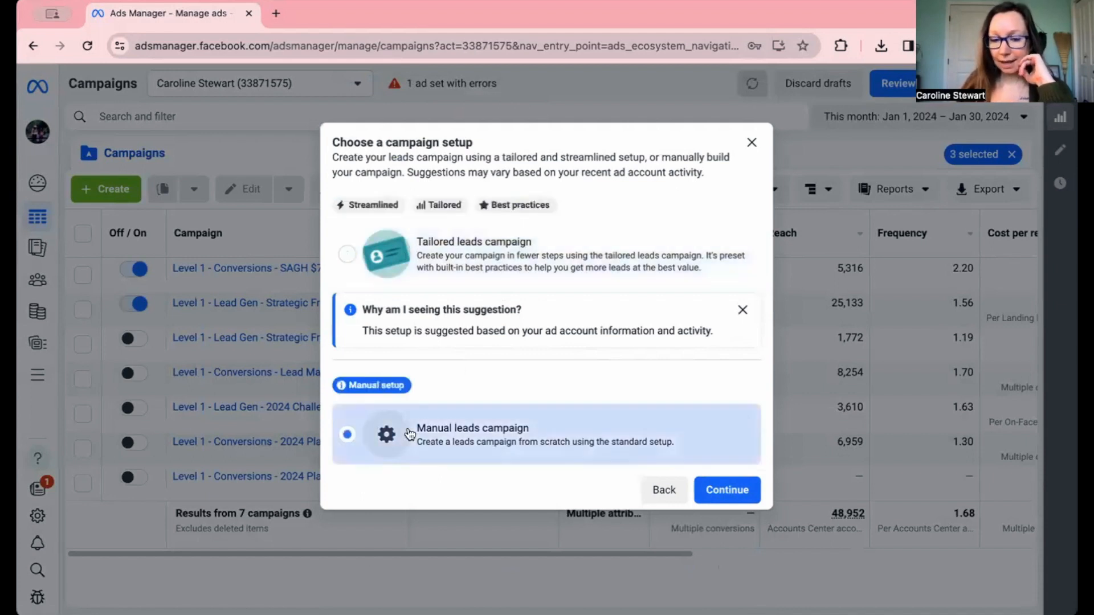
pyautogui.click(734, 493)
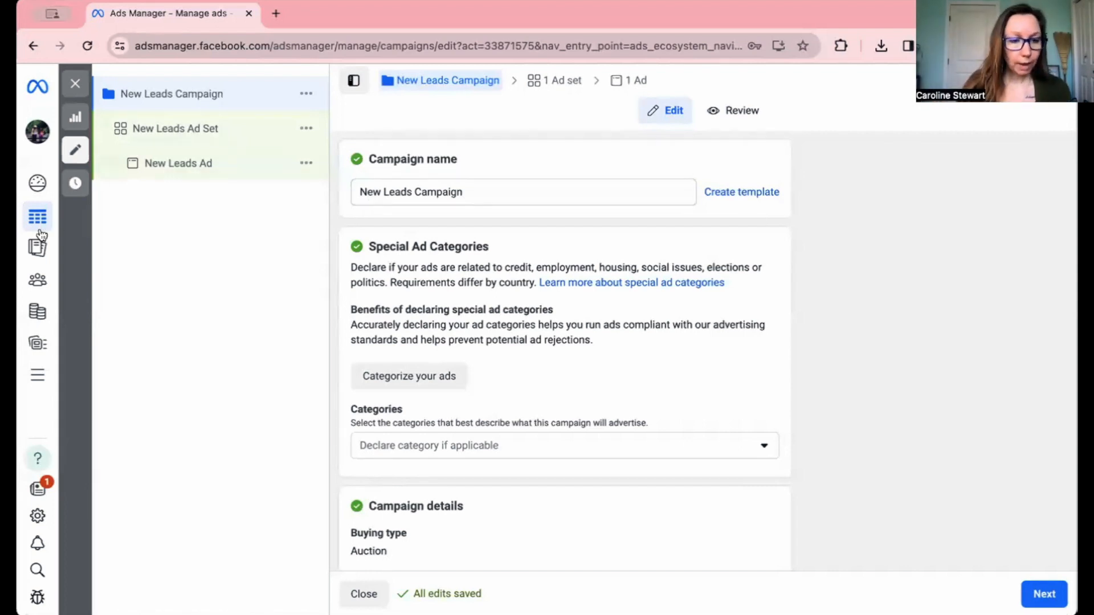
# Step: Close the campaign editor without publishing the draft items
pyautogui.moveTo(37, 221)
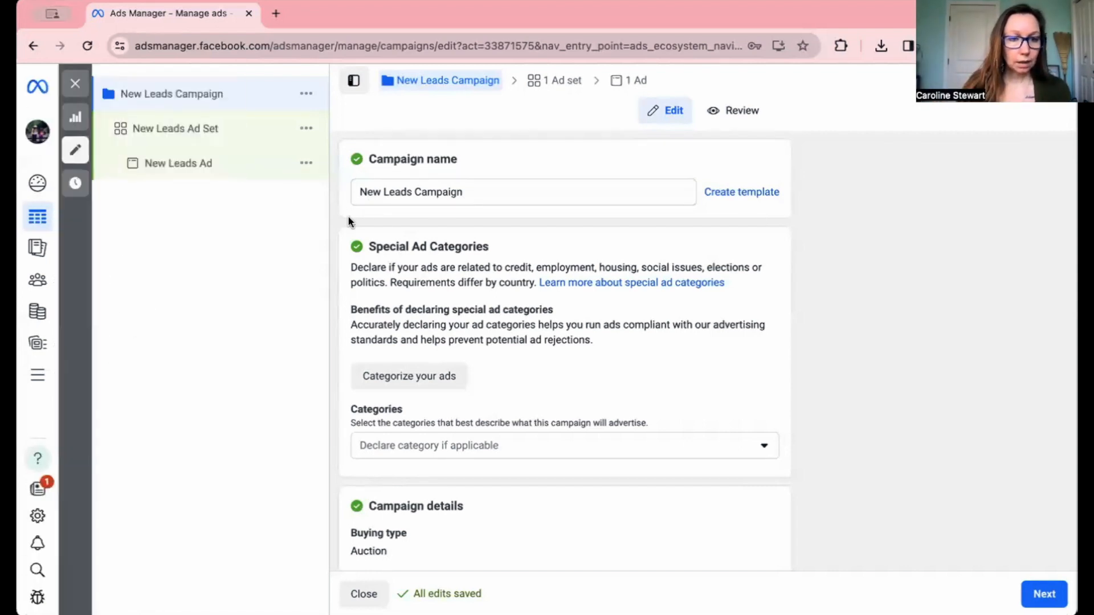
pyautogui.click(76, 85)
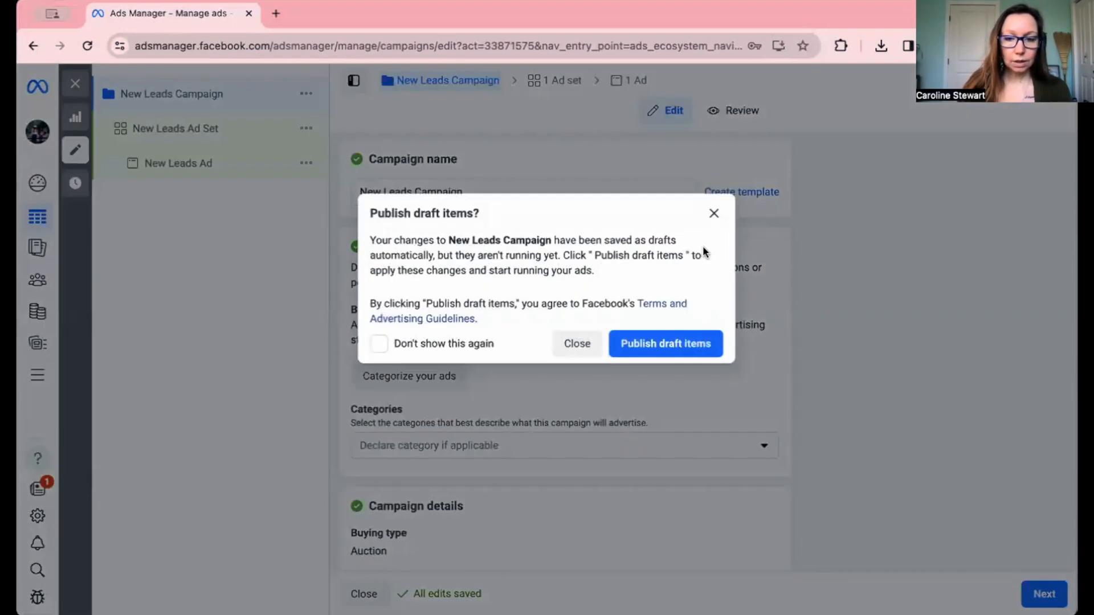
pyautogui.click(714, 215)
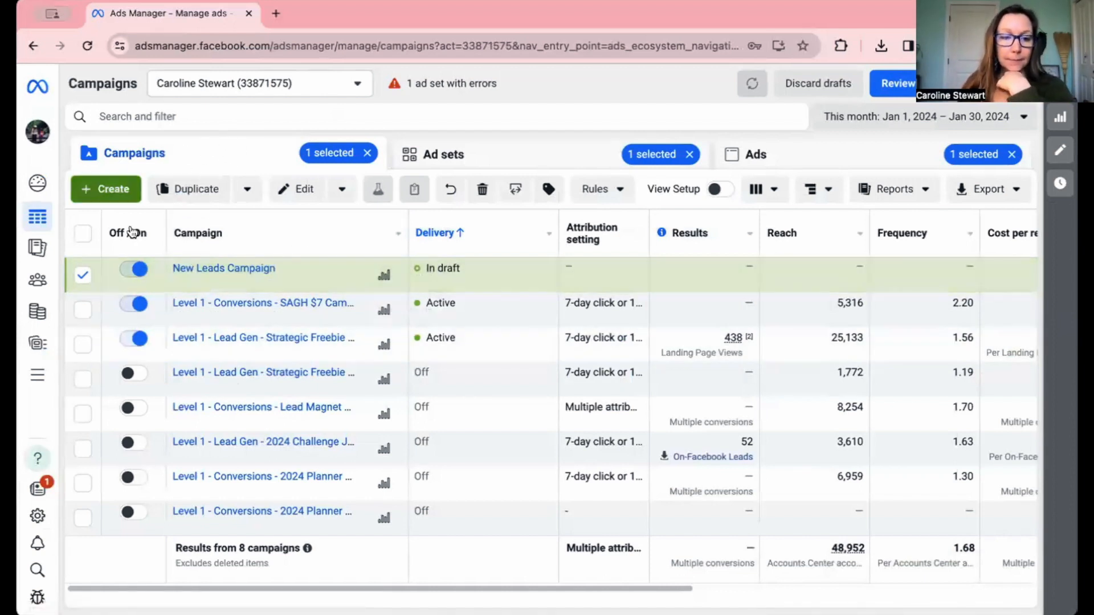
# Step: View the ad set and the ad that belong to the New Leads Campaign draft, and return to the campaign list
pyautogui.click(83, 275)
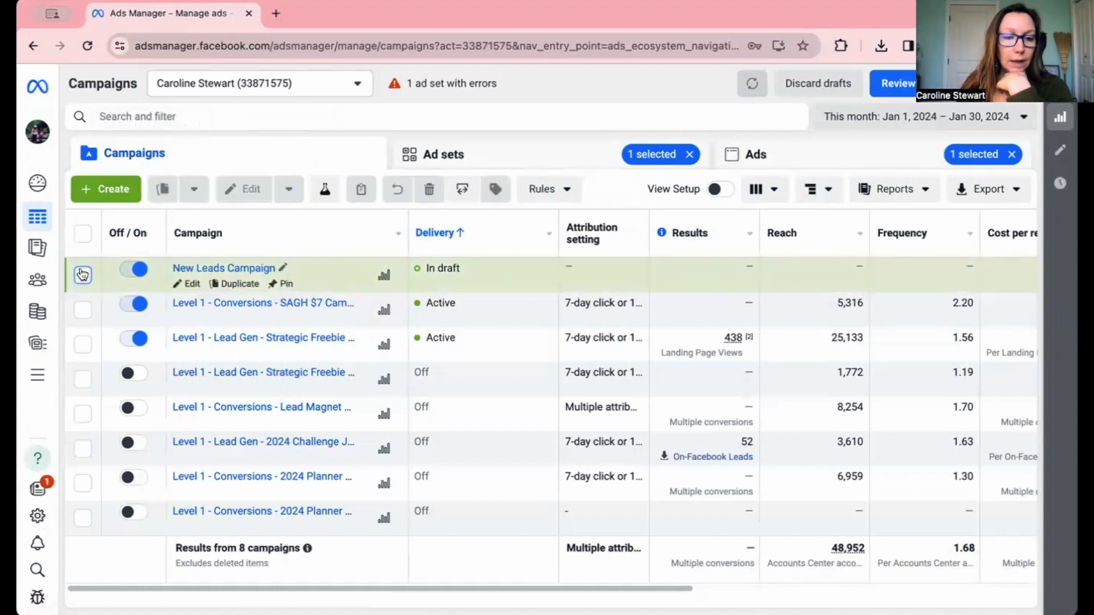
pyautogui.click(82, 275)
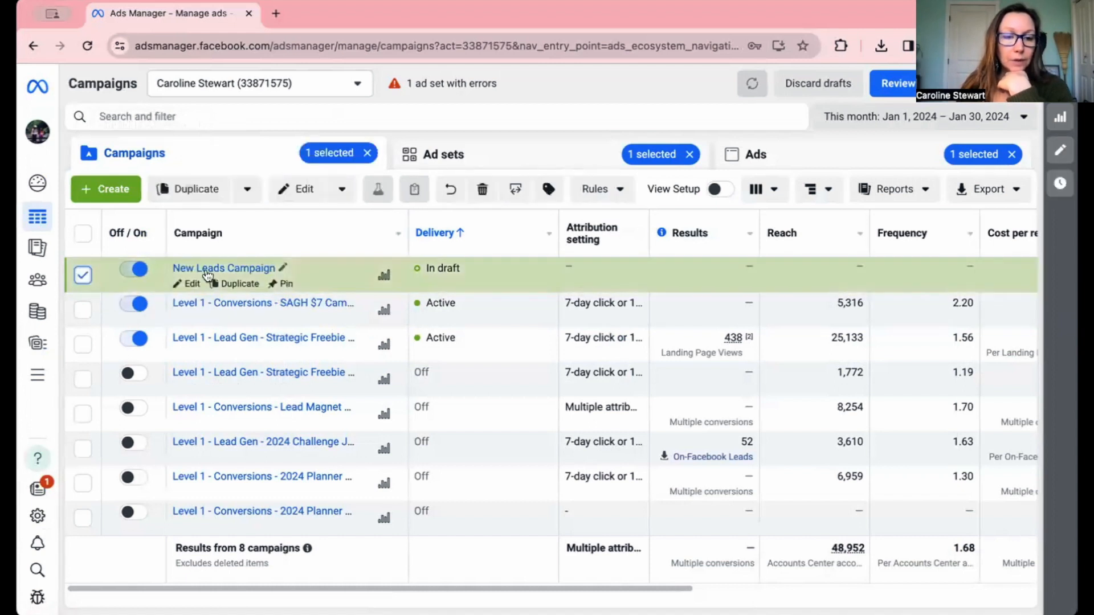
pyautogui.click(443, 157)
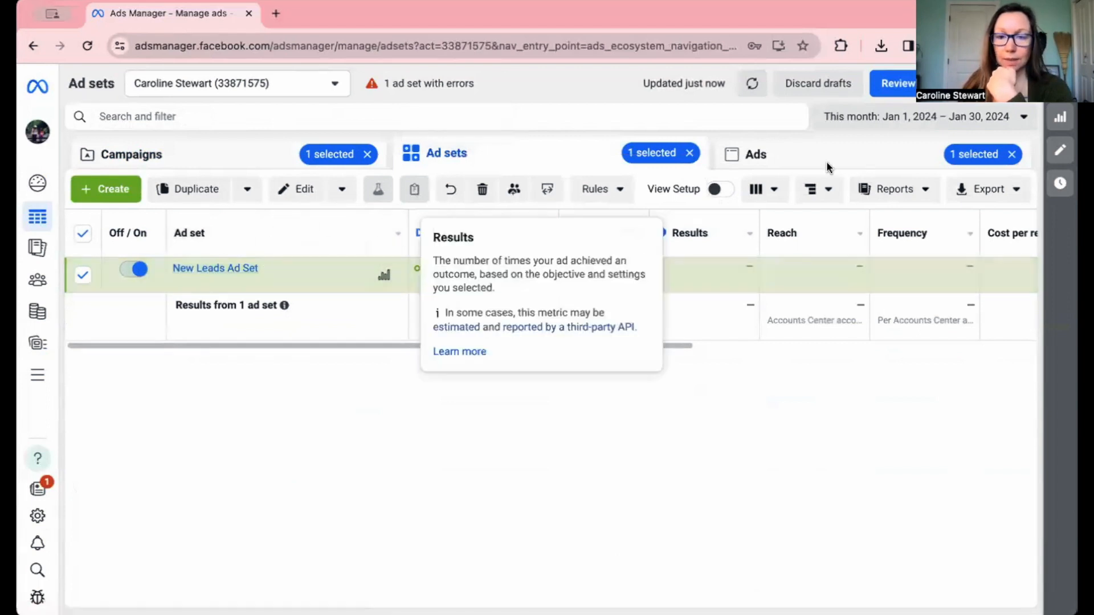
pyautogui.click(929, 165)
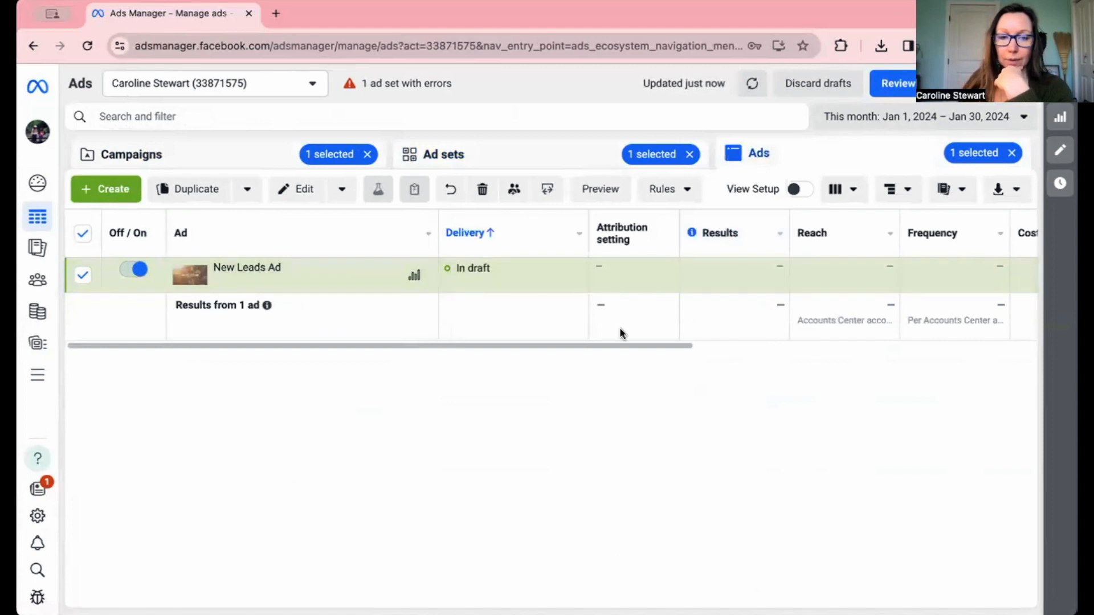
pyautogui.click(94, 160)
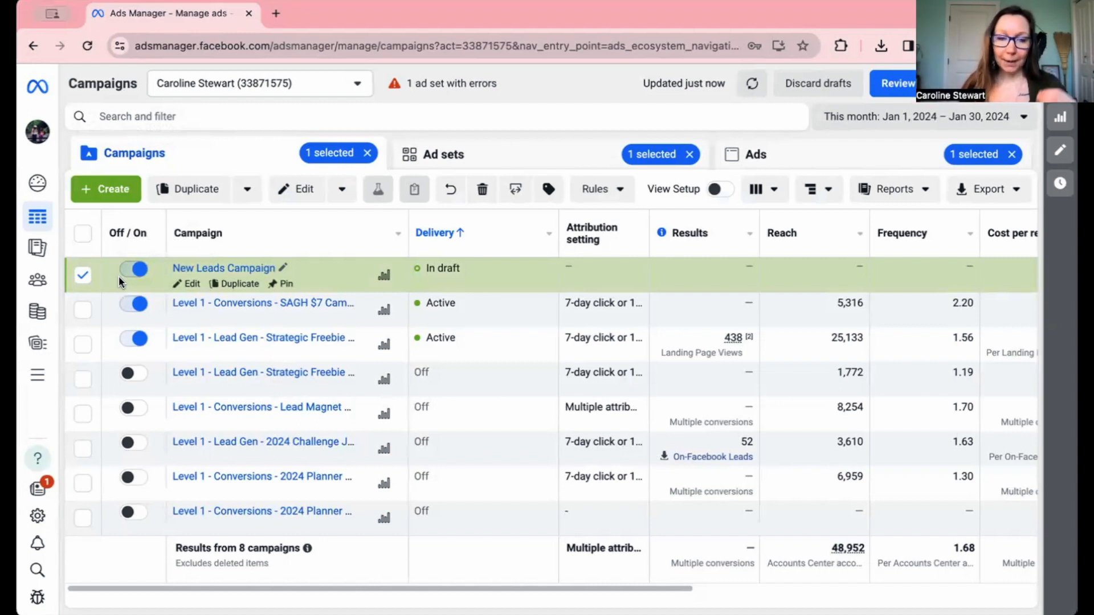
# Step: Open the New Leads Campaign draft for editing and rename it "Level 1 - Conversions - Strategic Freebie"
pyautogui.click(193, 284)
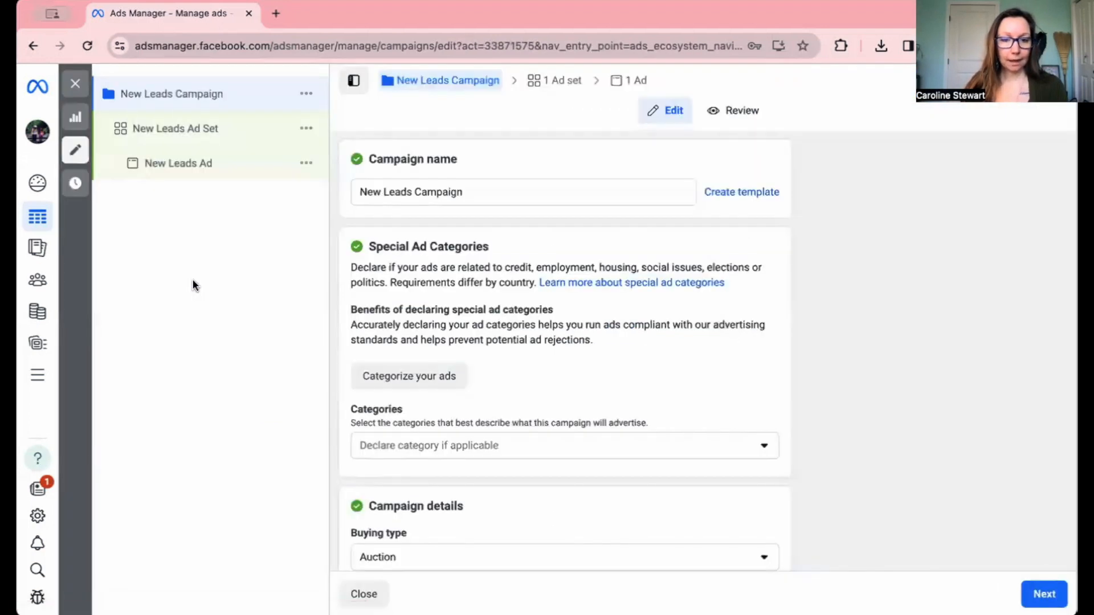
pyautogui.tripleClick(372, 192)
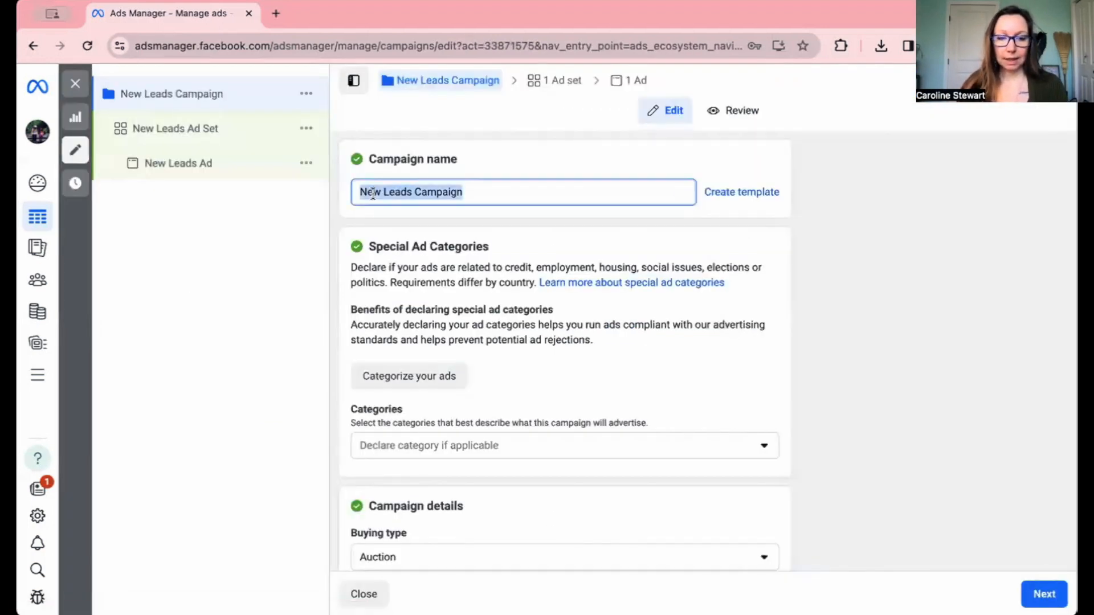
pyautogui.write('Level 1')
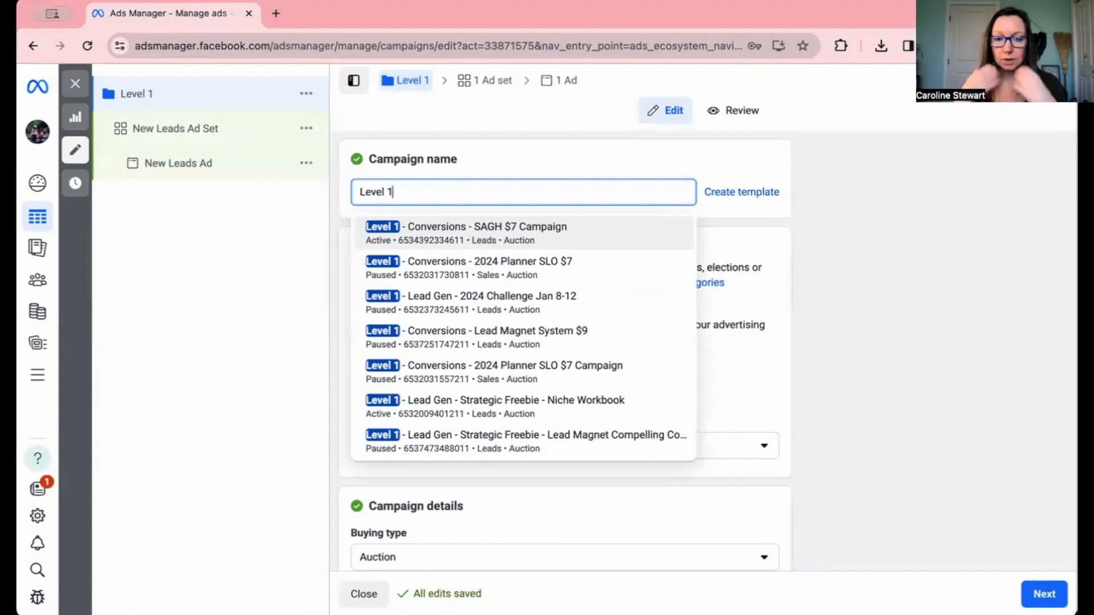
pyautogui.write('- Conver')
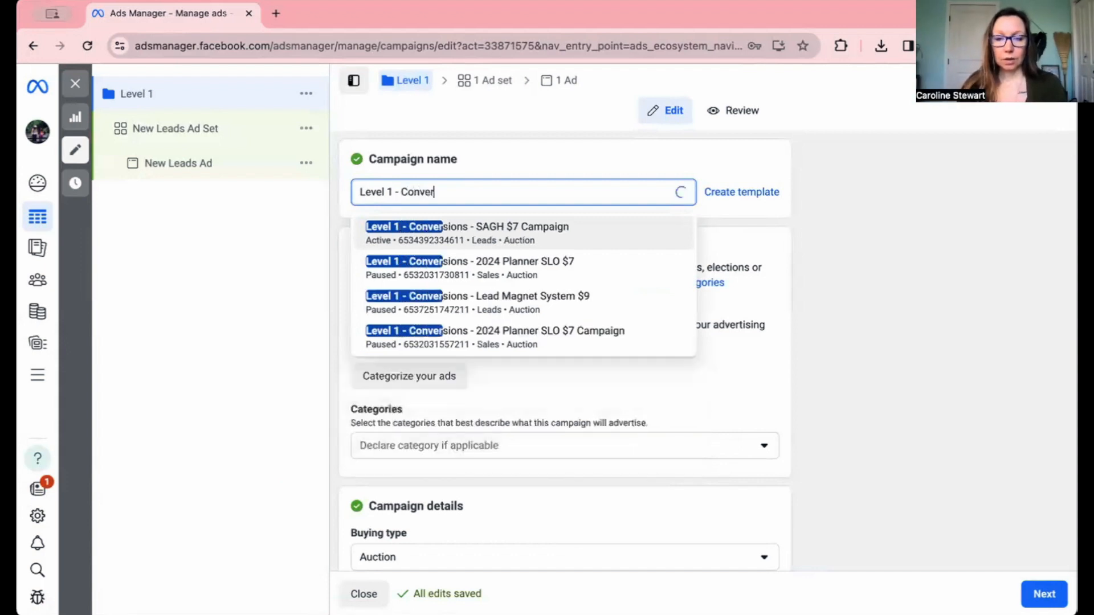
pyautogui.write('sions -')
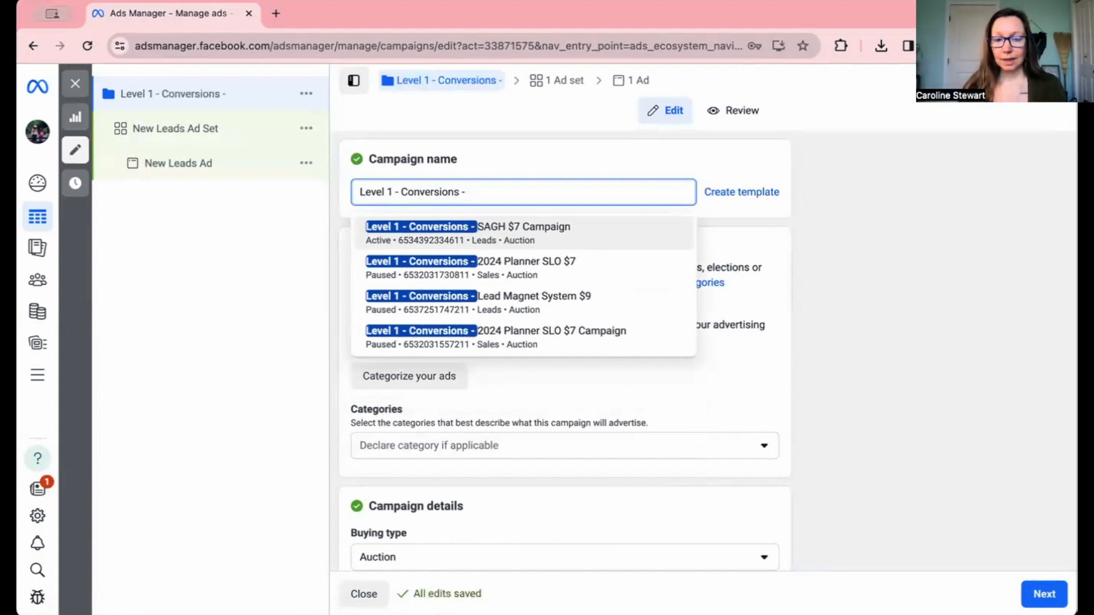
pyautogui.write('Stra')
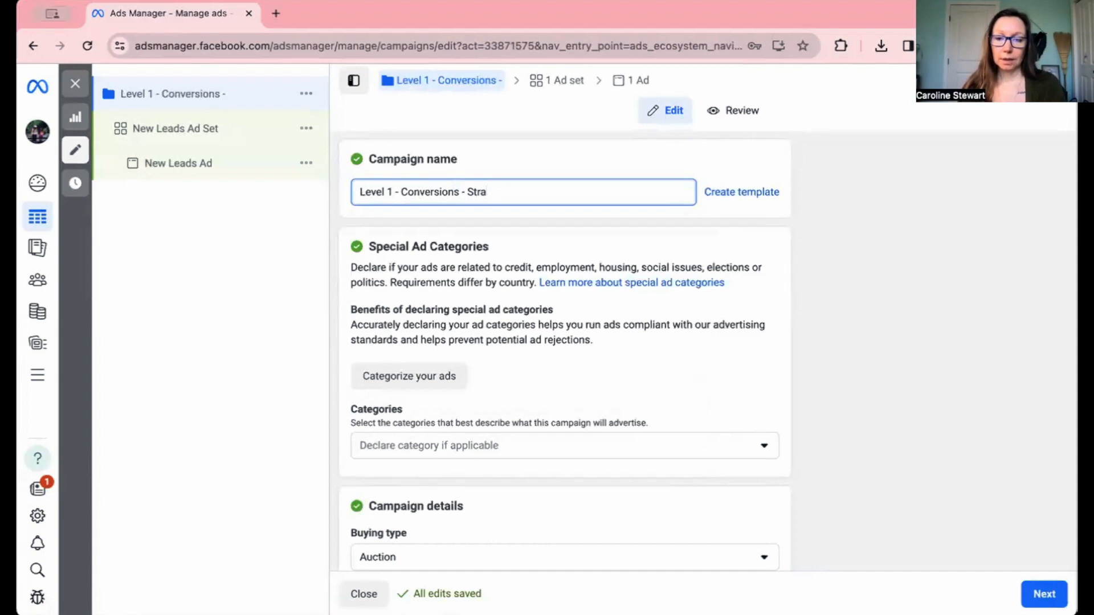
pyautogui.write('tegic Freebie')
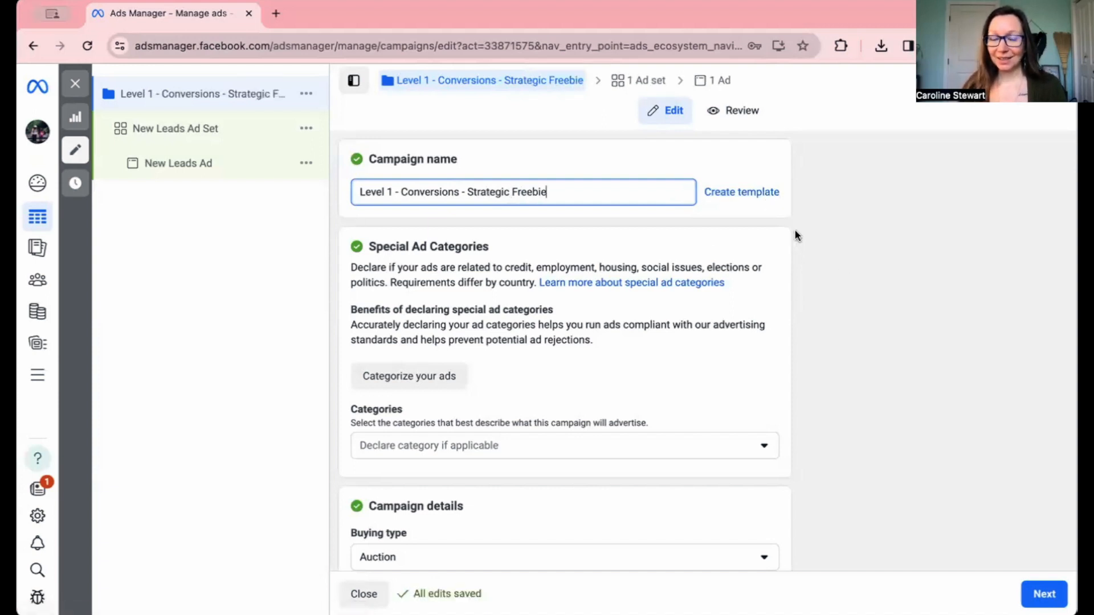
# Step: Review the remaining campaign settings down to the Advantage campaign budget and proceed to the ad set level
pyautogui.scroll(-3, 363, 298)
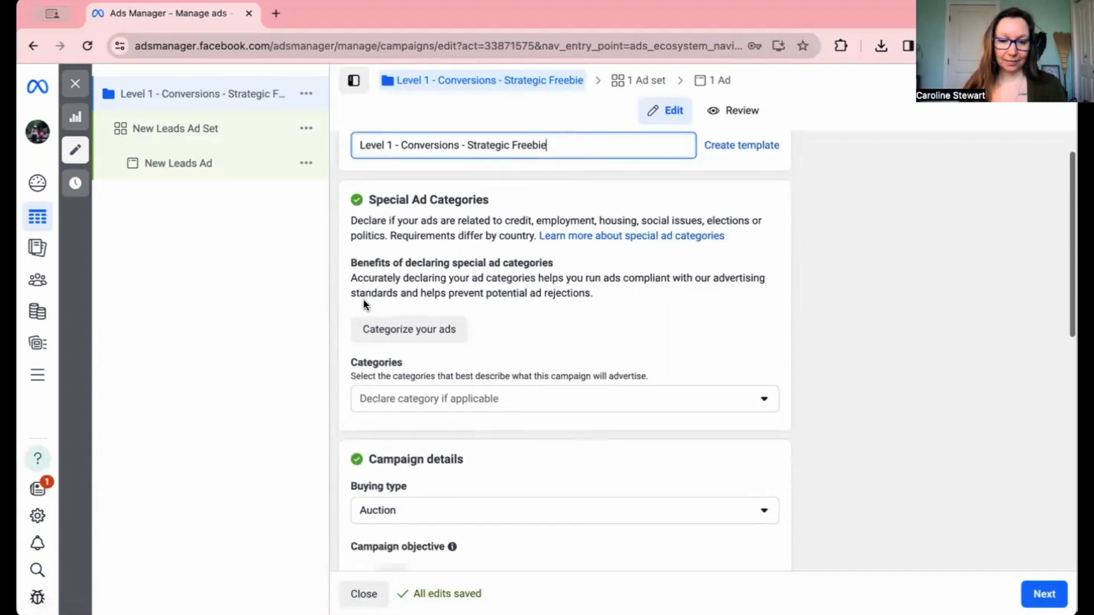
pyautogui.scroll(1, 364, 299)
pyautogui.scroll(-2, 364, 298)
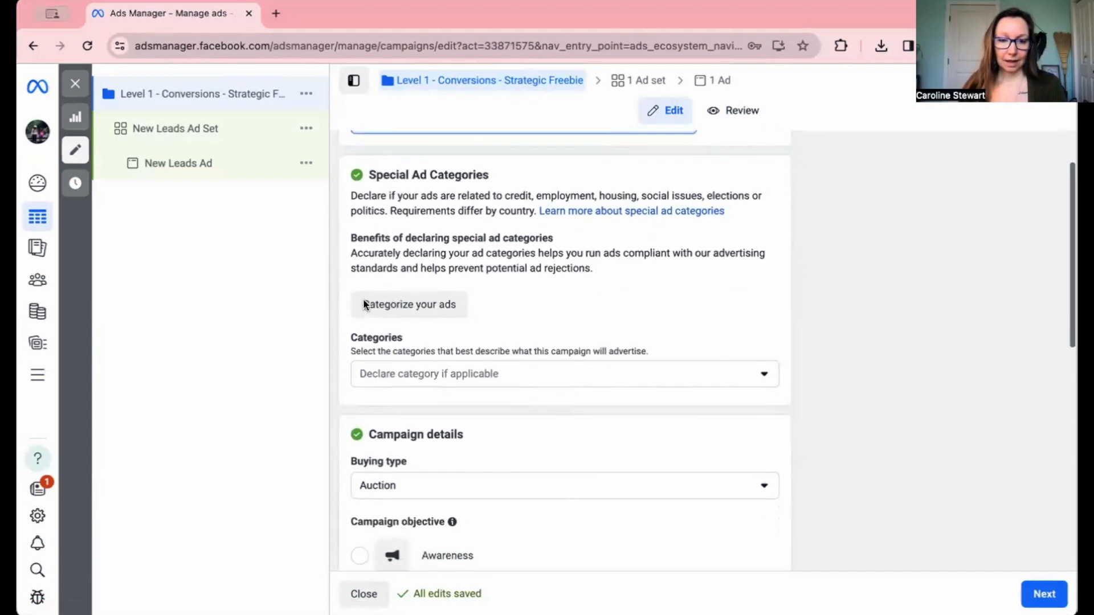
pyautogui.scroll(-6, 364, 302)
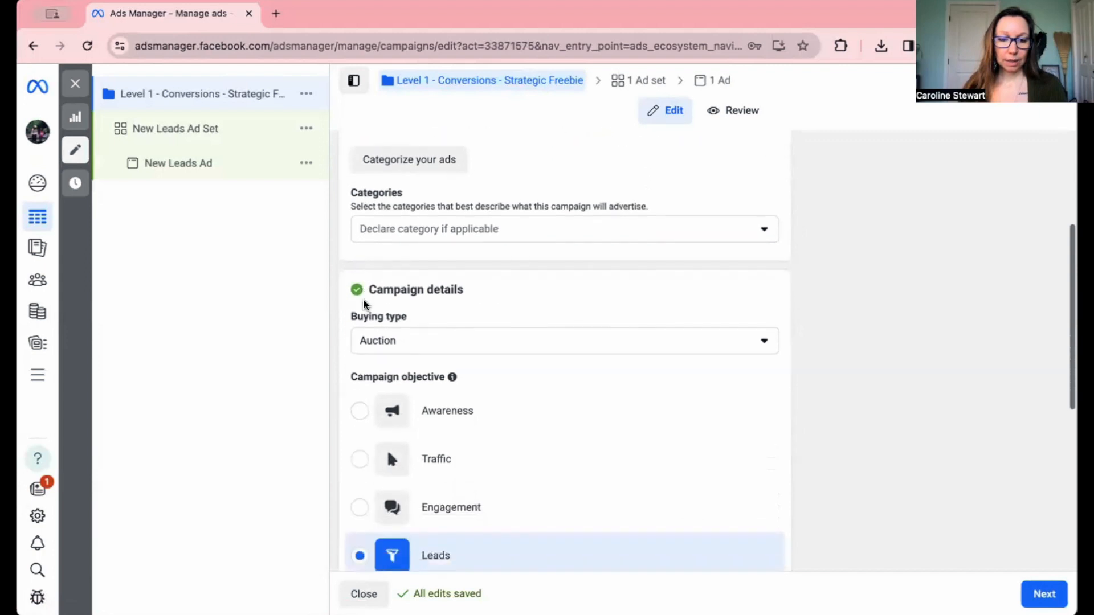
pyautogui.scroll(-12, 366, 306)
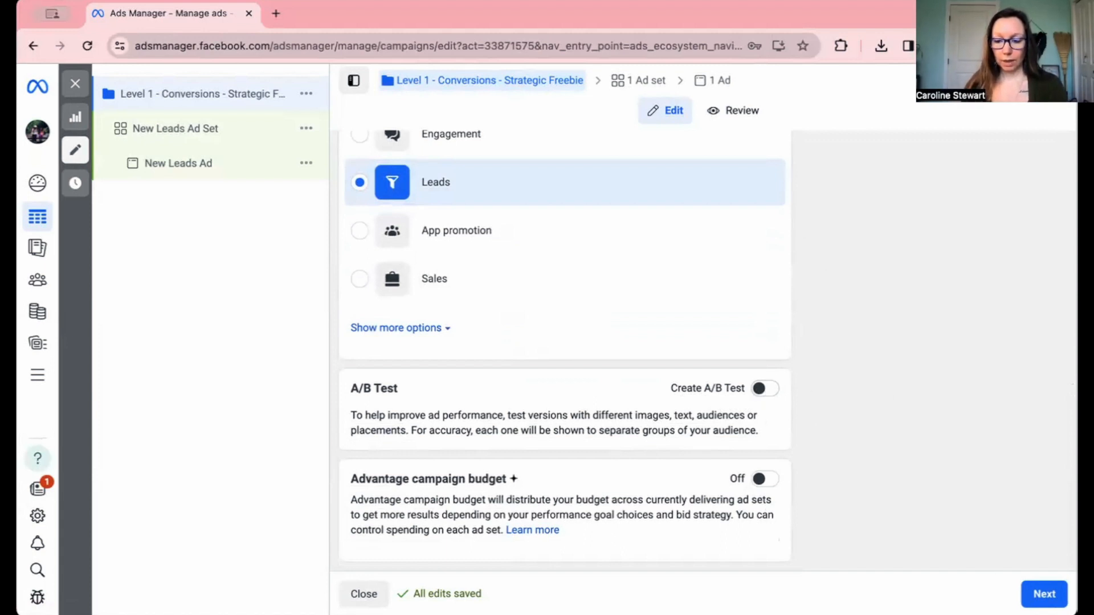
pyautogui.click(1045, 596)
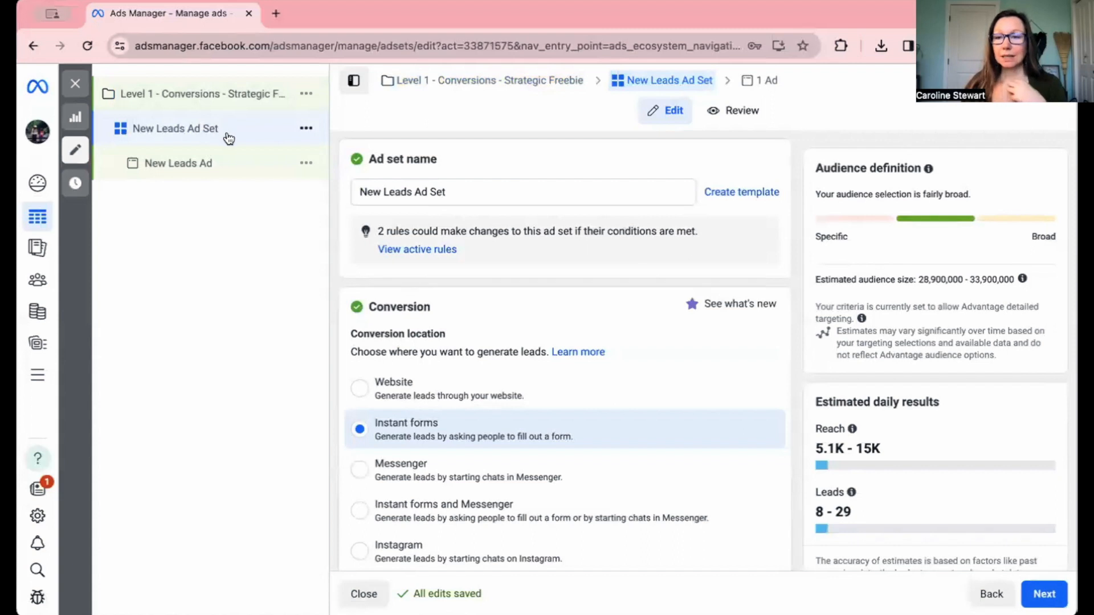
# Step: Rename the ad set "Audience 1 - Spiritual"
pyautogui.click(386, 192)
pyautogui.tripleClick(390, 190)
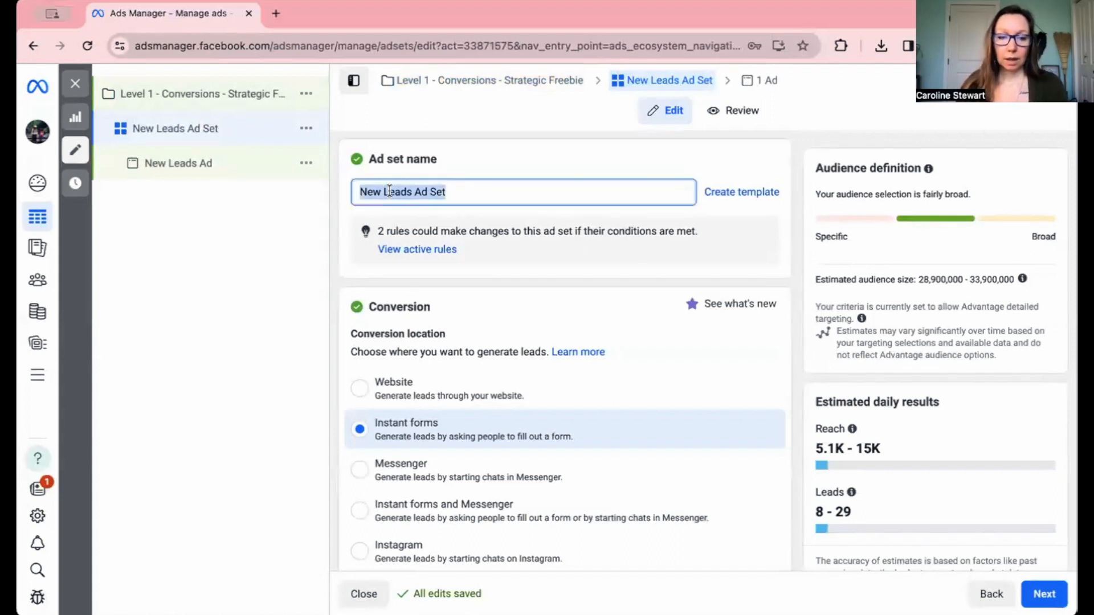
pyautogui.write('Audien')
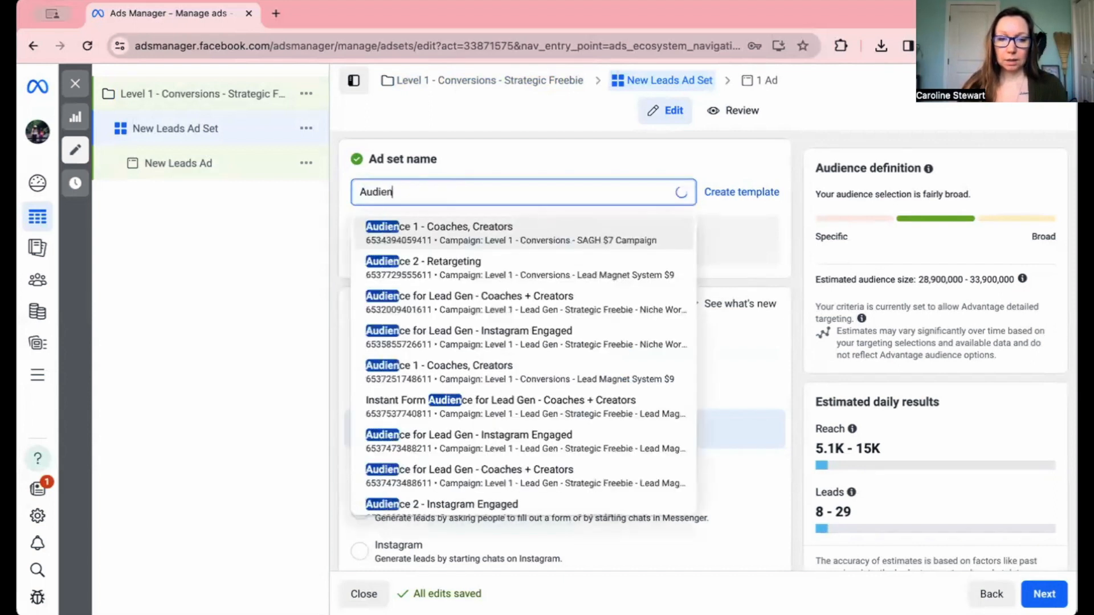
pyautogui.write('ce 1 -')
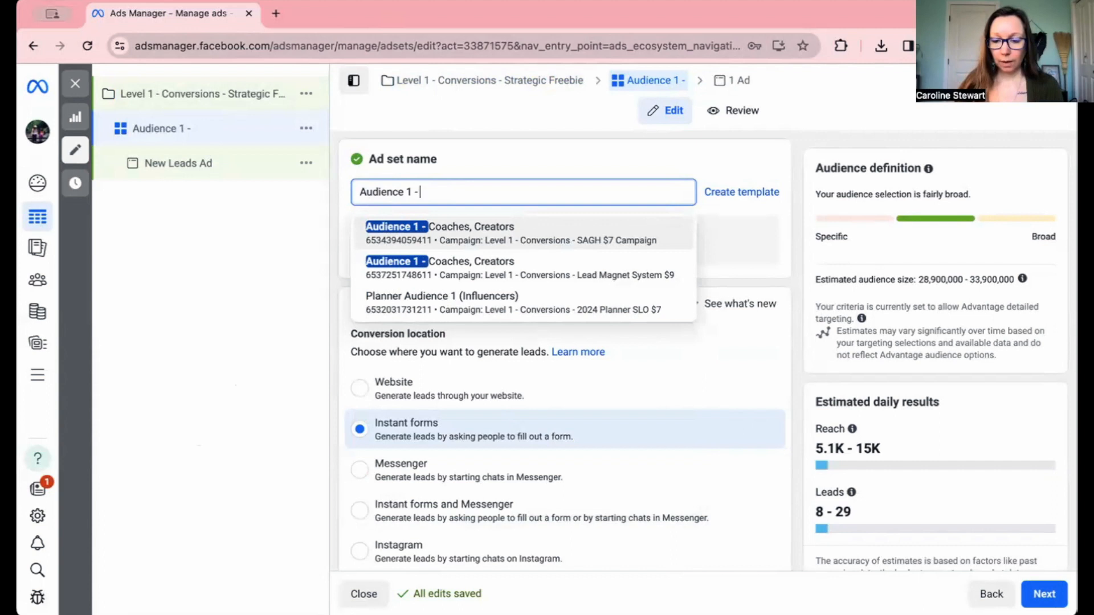
pyautogui.press('super+Tab')
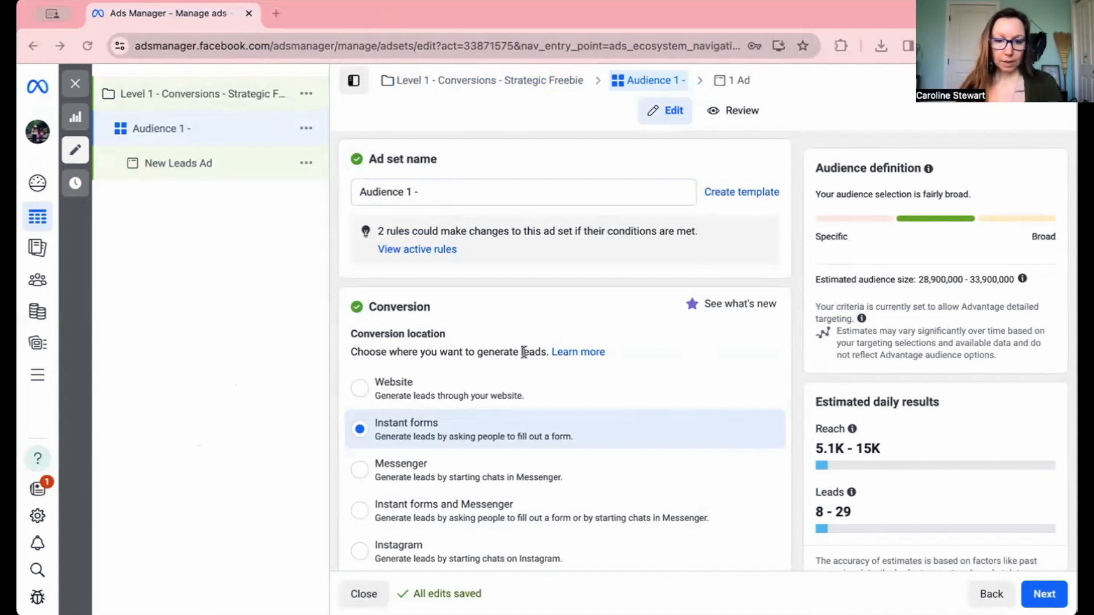
pyautogui.press('super+Tab')
pyautogui.write('Spiritual')
pyautogui.click(347, 273)
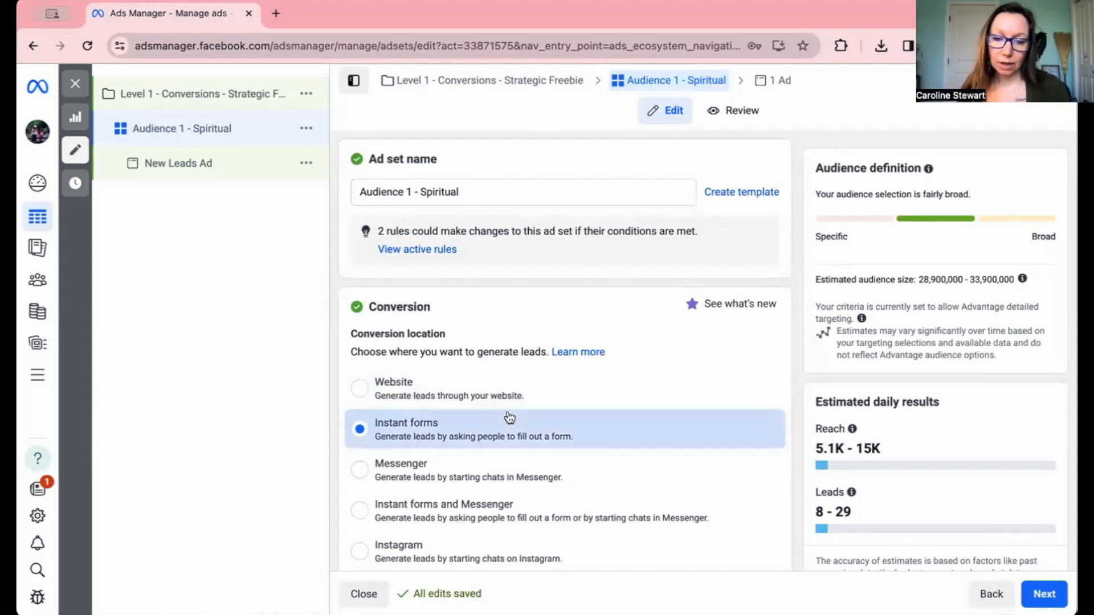
# Step: Set the ad set's conversion location to Website instead of instant forms
pyautogui.scroll(-1, 508, 418)
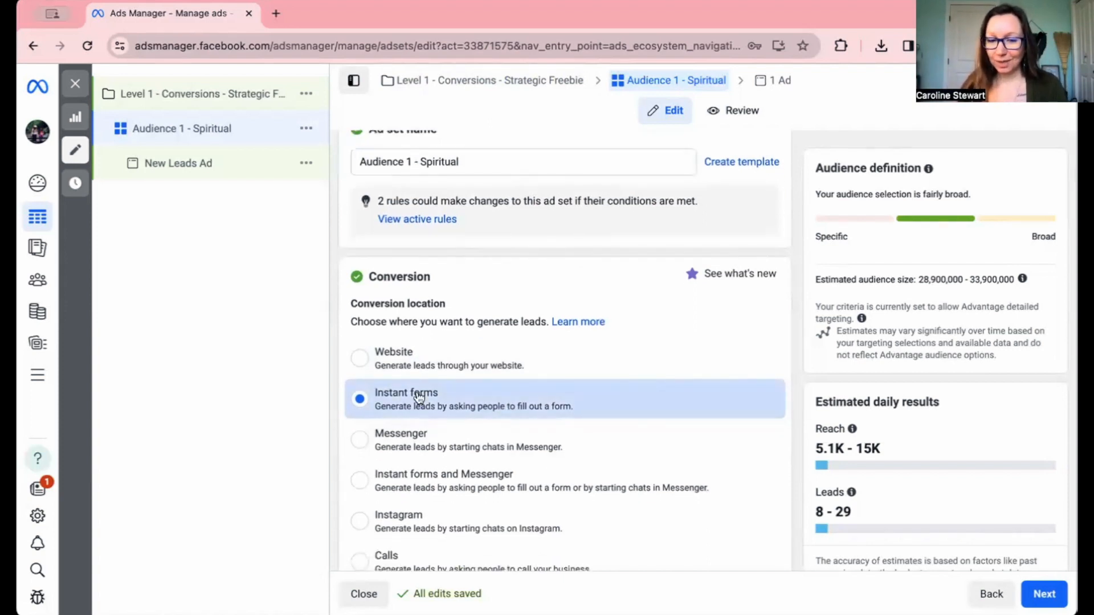
pyautogui.scroll(-1, 415, 399)
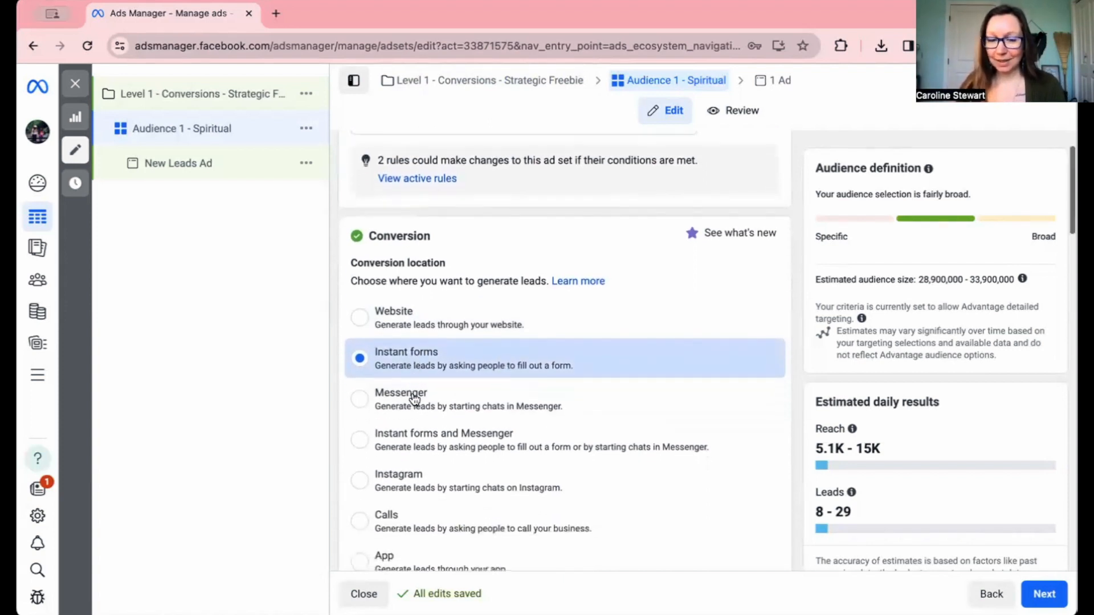
pyautogui.click(363, 318)
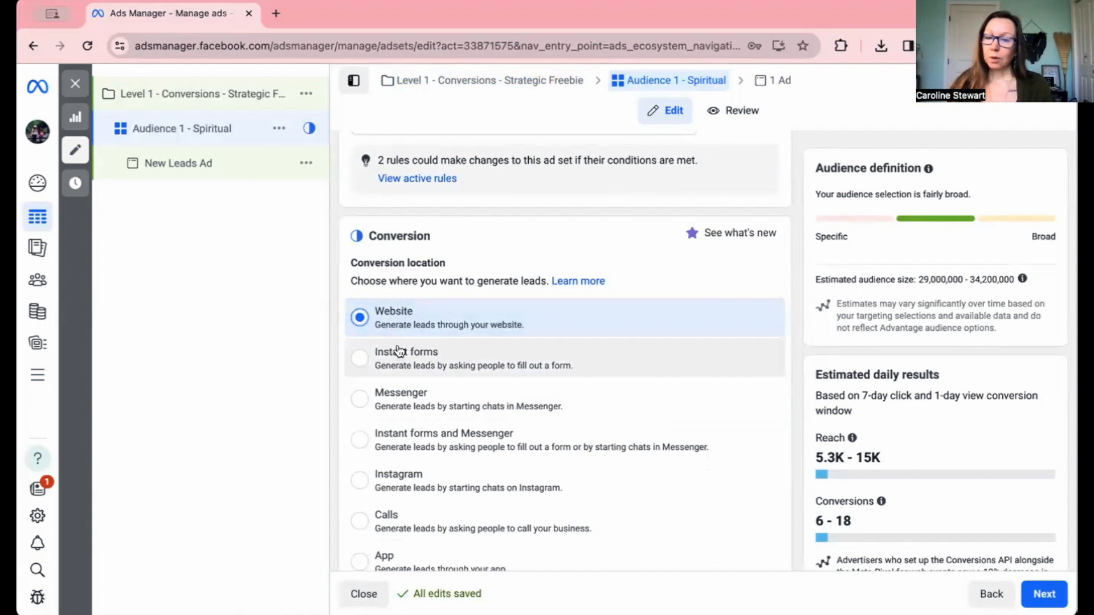
# Step: Review the available performance goals and choose "Maximize number of landing page views" for the ad set
pyautogui.scroll(-1, 399, 350)
pyautogui.scroll(-2, 399, 350)
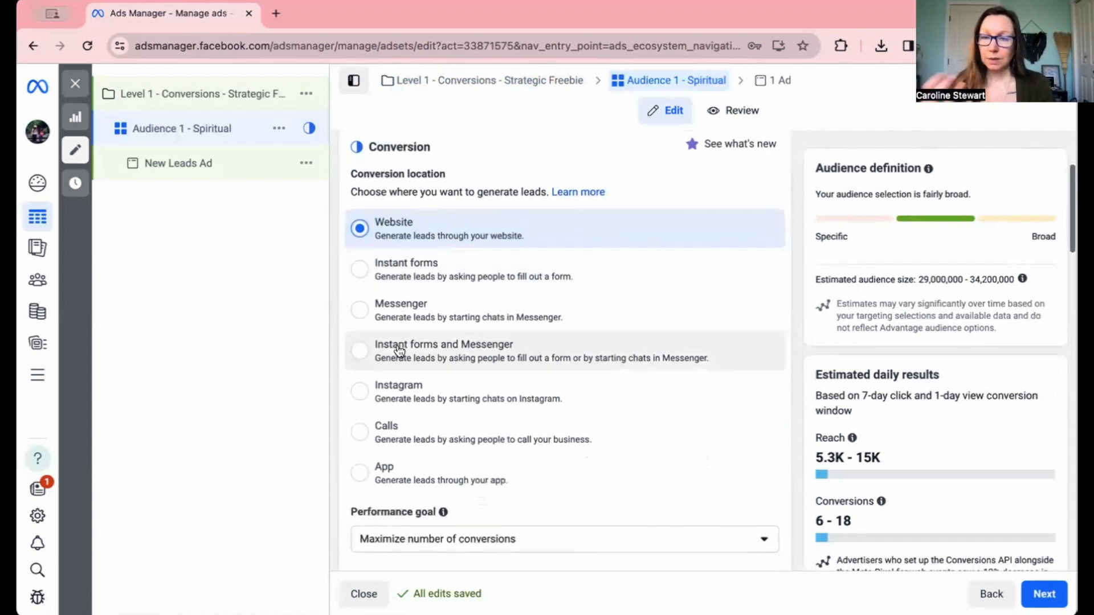
pyautogui.scroll(-1, 399, 351)
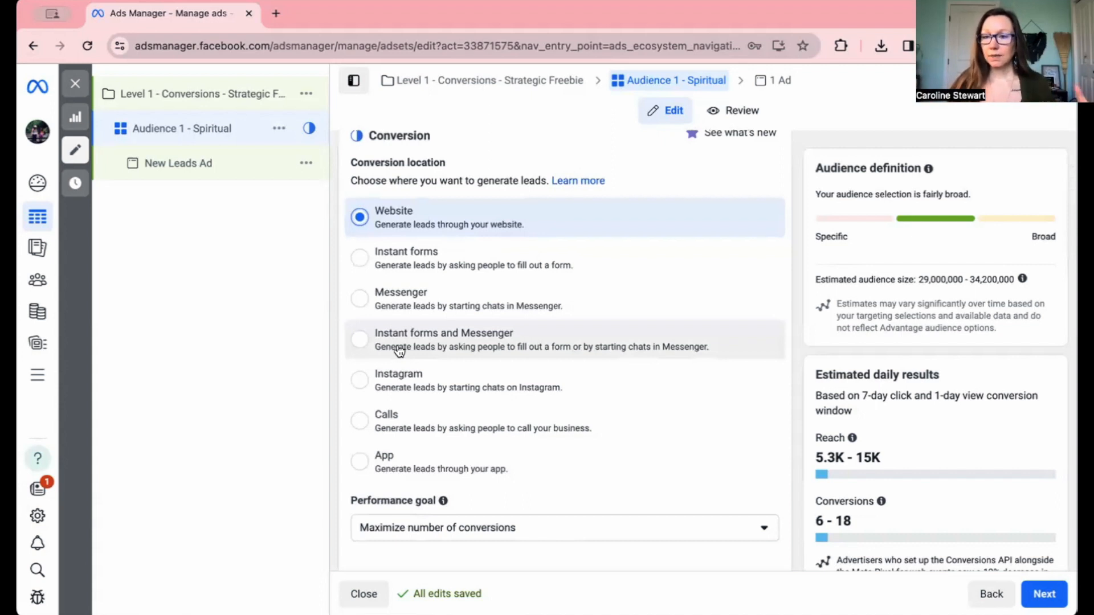
pyautogui.scroll(-5, 399, 350)
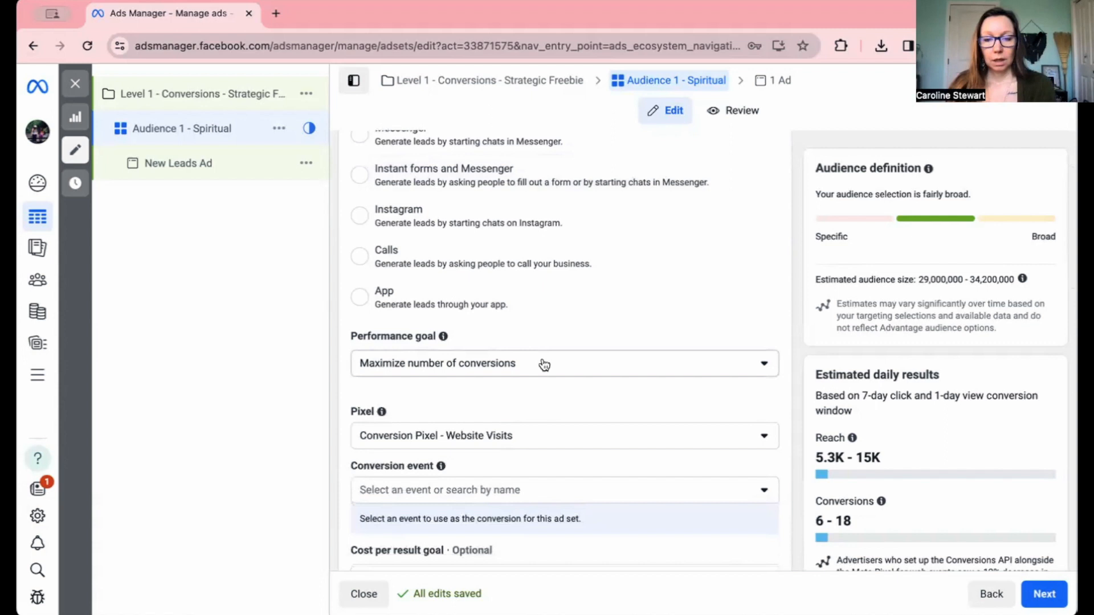
pyautogui.click(544, 365)
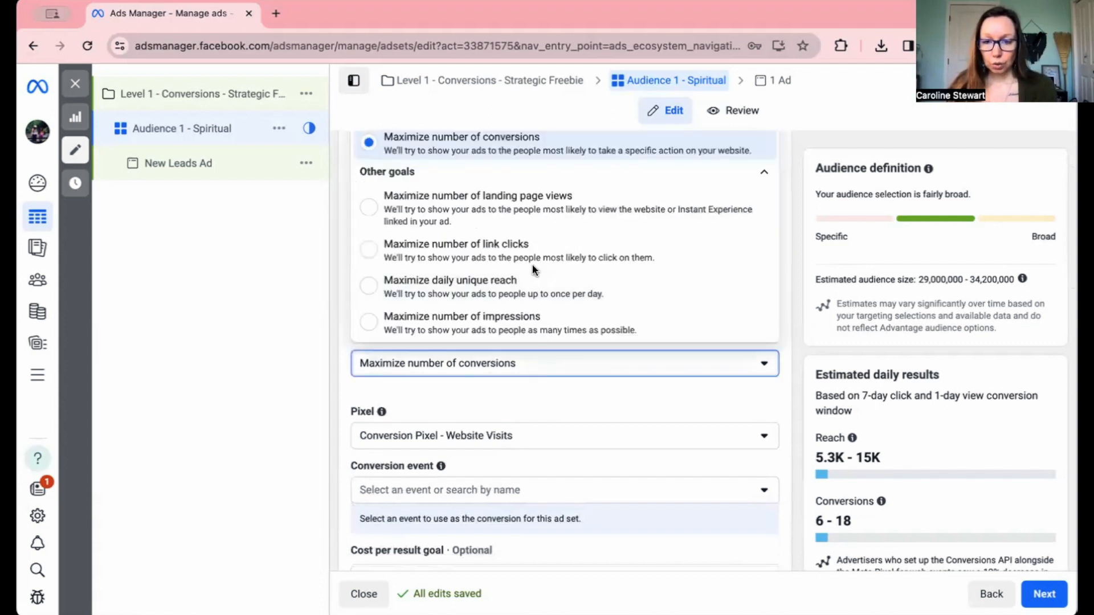
pyautogui.scroll(2, 537, 260)
pyautogui.scroll(1, 537, 261)
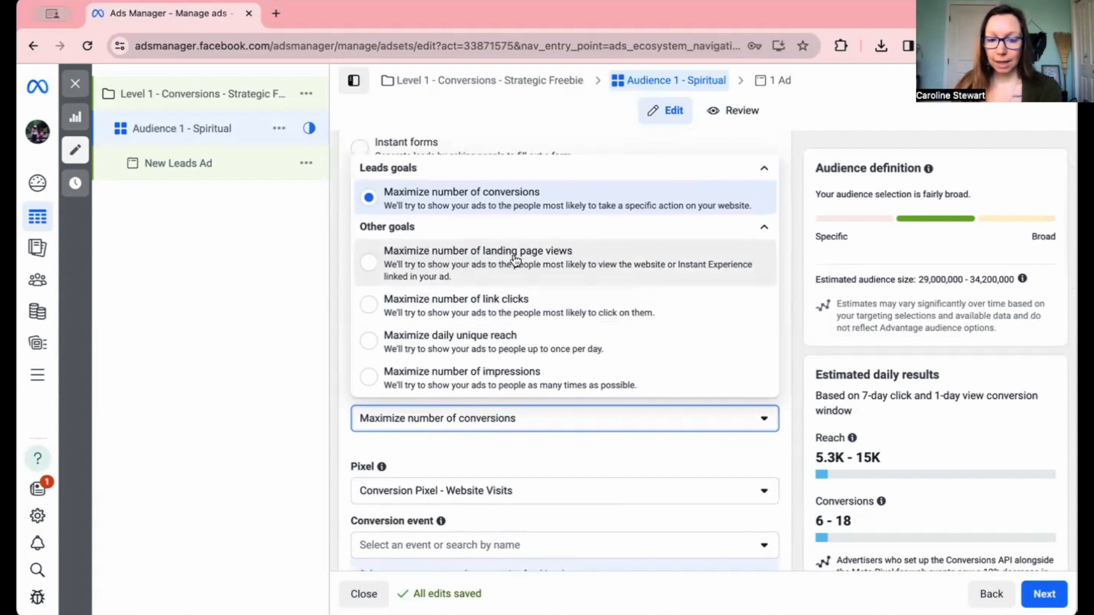
pyautogui.scroll(-1, 516, 259)
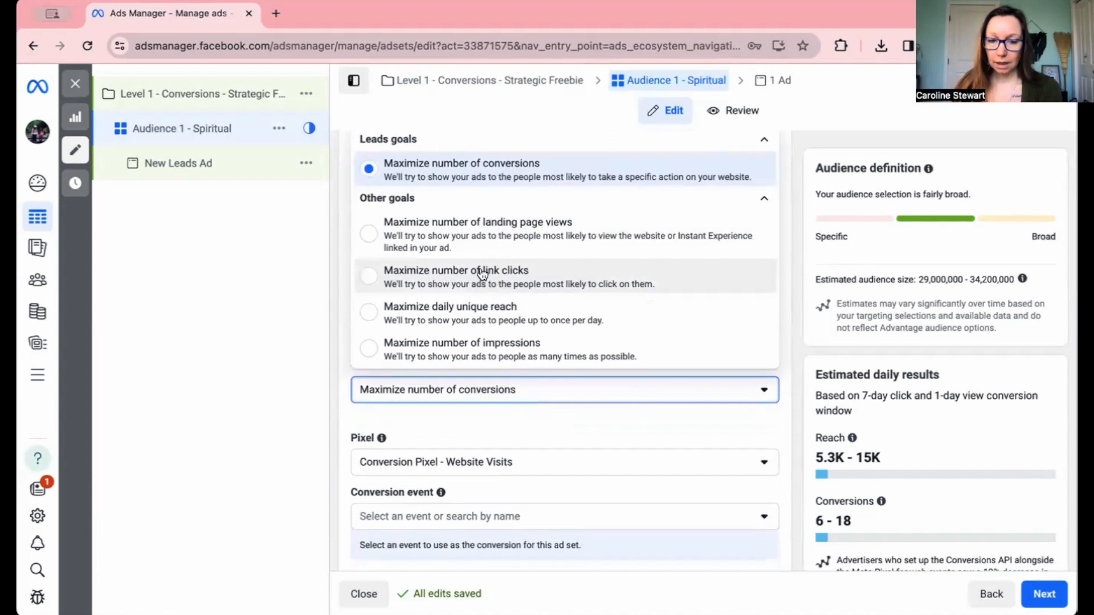
pyautogui.scroll(3, 482, 245)
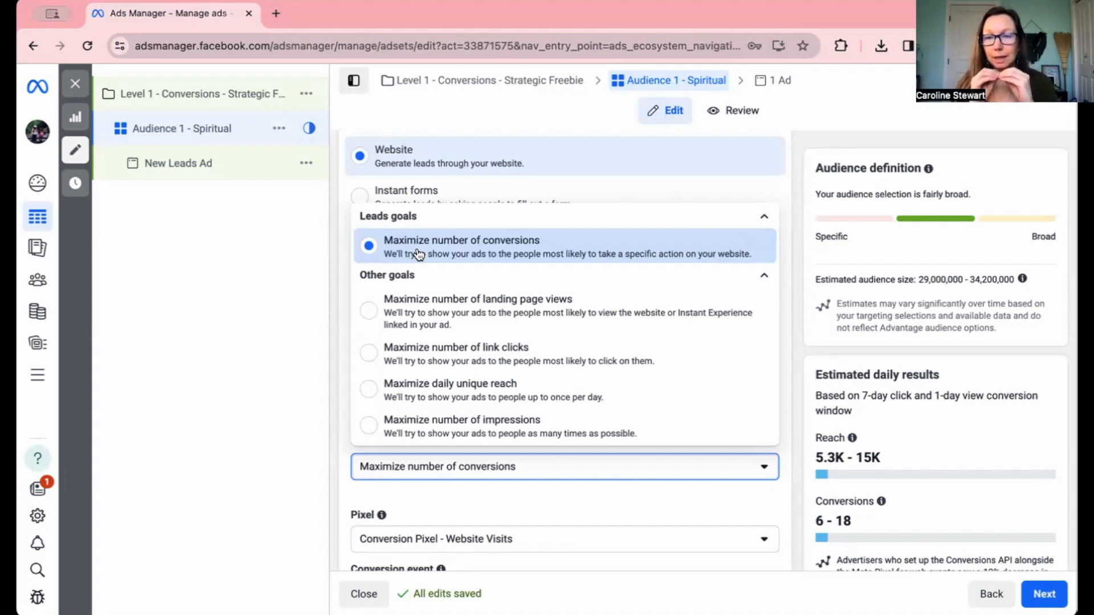
pyautogui.click(396, 308)
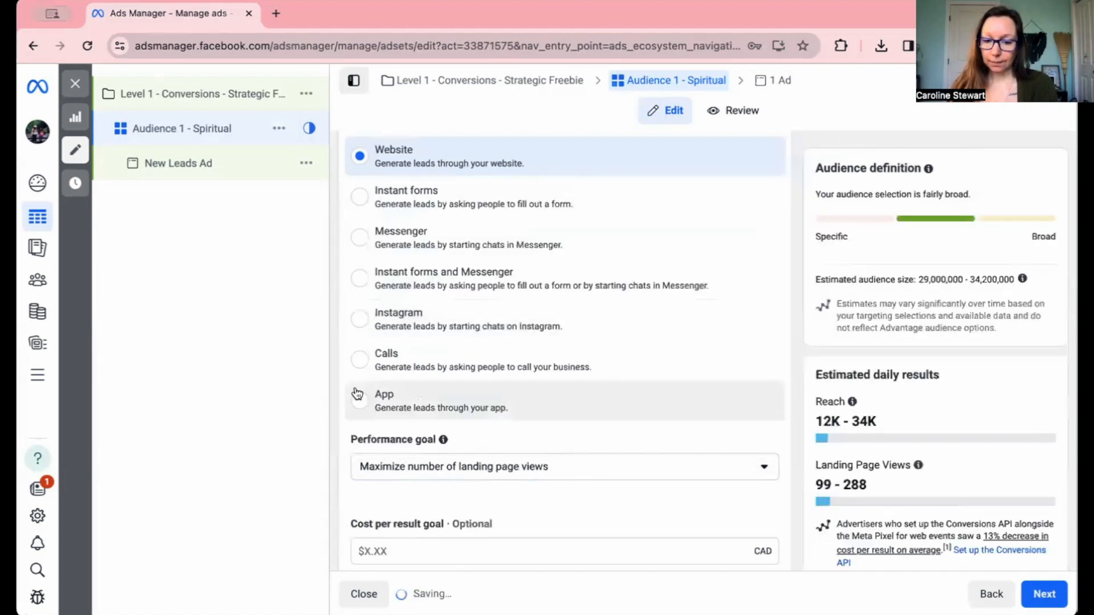
# Step: Set the ad set's daily budget to $5.00 CAD, leaving the cost per result goal empty
pyautogui.scroll(-2, 359, 394)
pyautogui.scroll(-2, 356, 387)
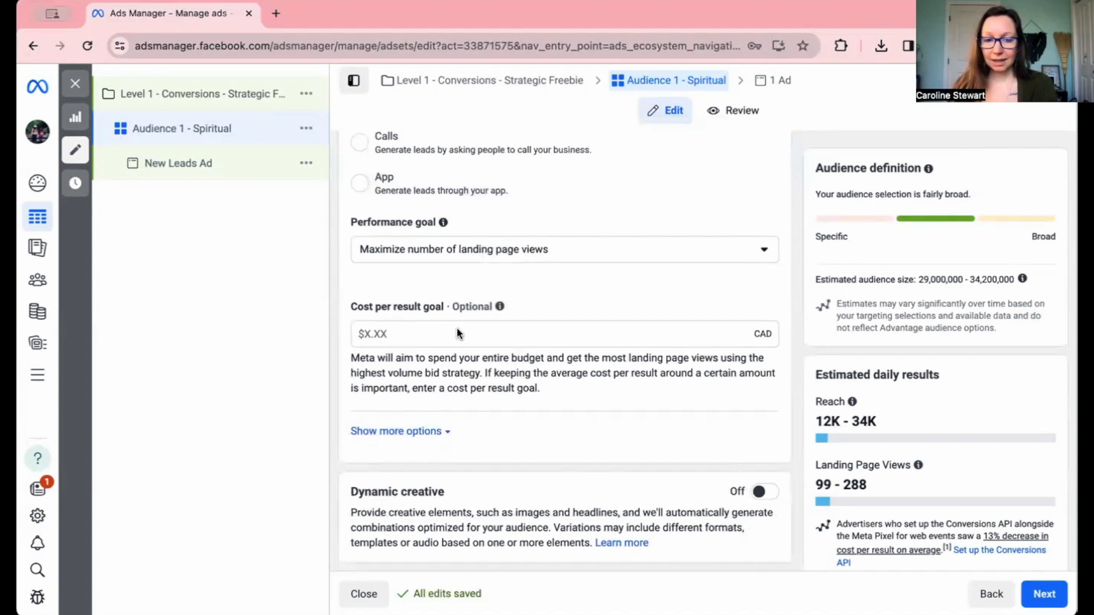
pyautogui.scroll(-5, 446, 451)
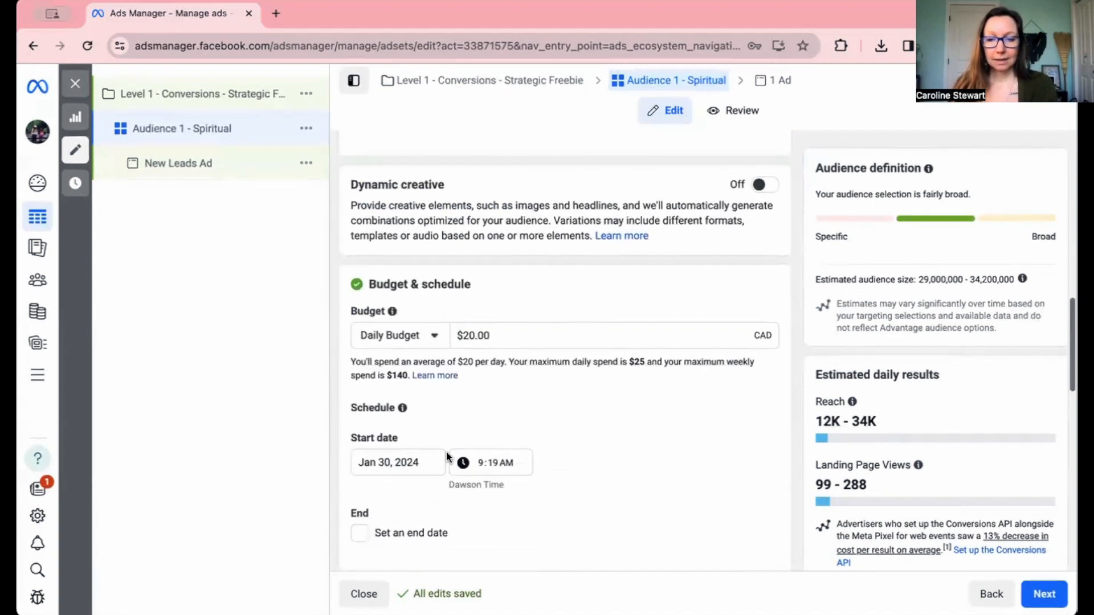
pyautogui.scroll(-1, 447, 456)
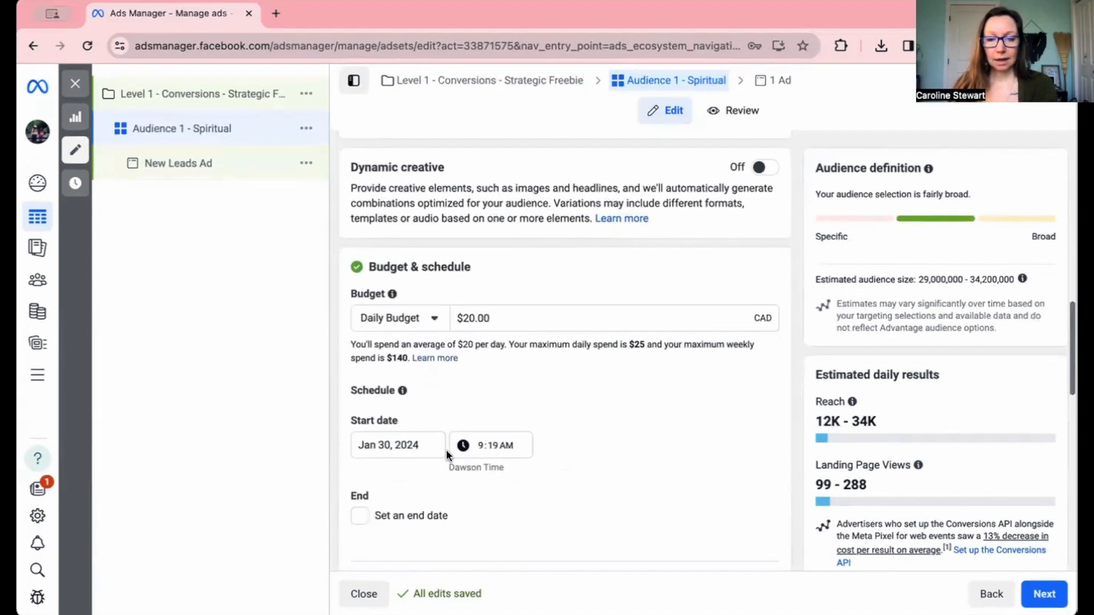
pyautogui.click(482, 318)
pyautogui.moveTo(494, 317); pyautogui.dragTo(452, 319)
pyautogui.write('5')
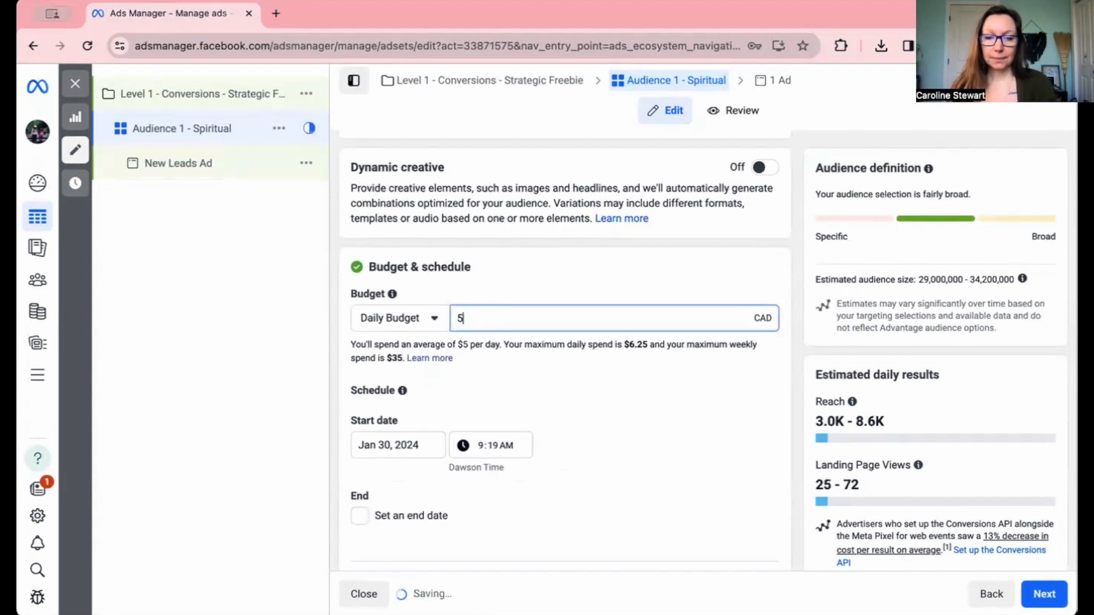
pyautogui.click(333, 303)
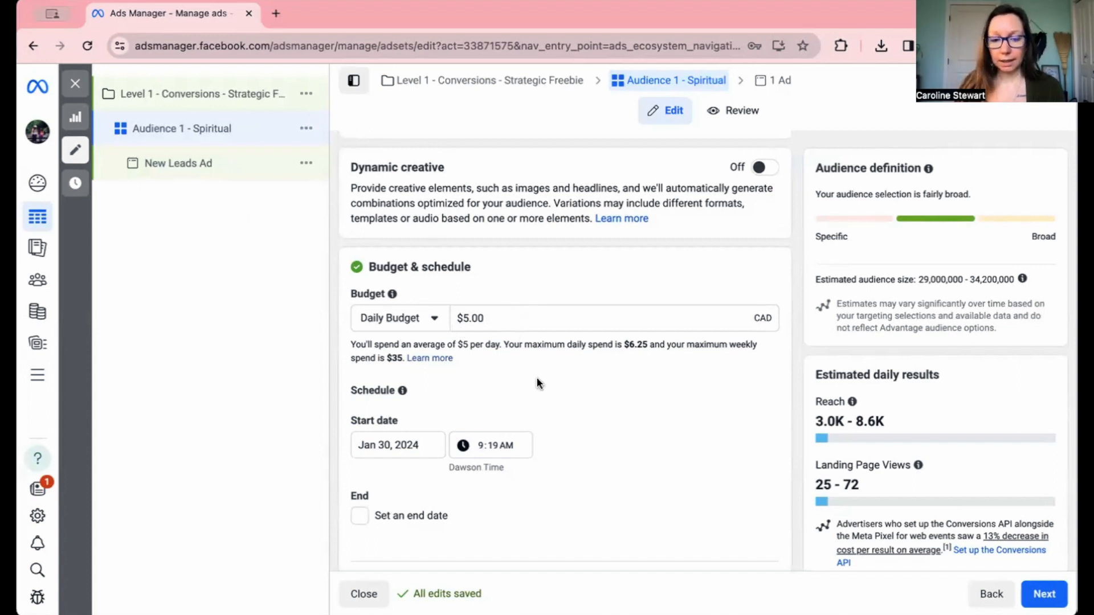
# Step: Add the United States, United Kingdom and Australia as included countries alongside Canada in the audience controls' locations
pyautogui.scroll(-2, 537, 377)
pyautogui.scroll(-7, 537, 377)
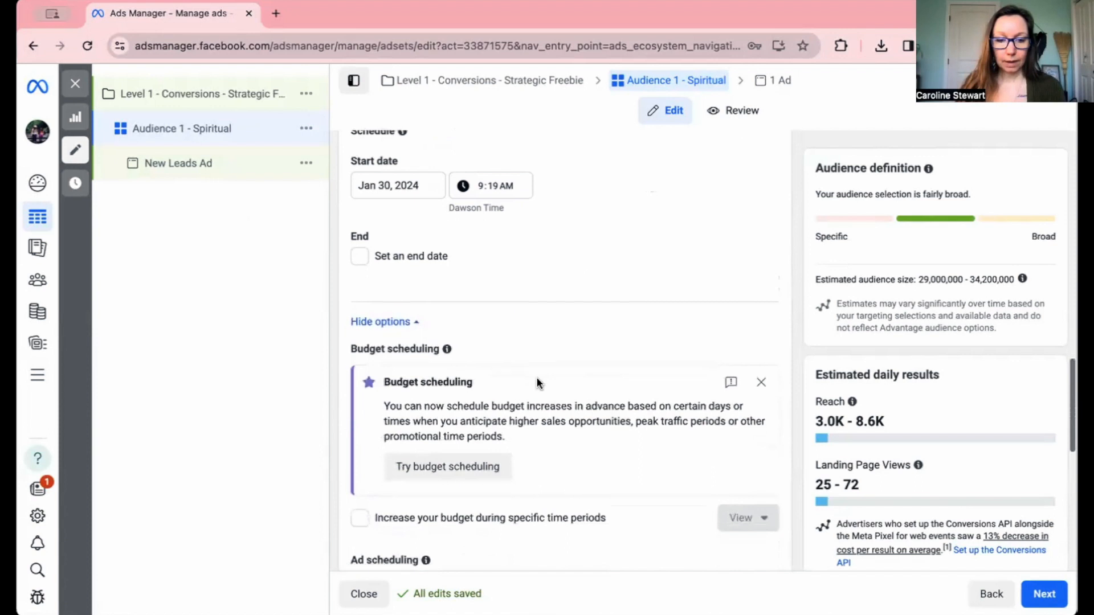
pyautogui.scroll(-1, 537, 378)
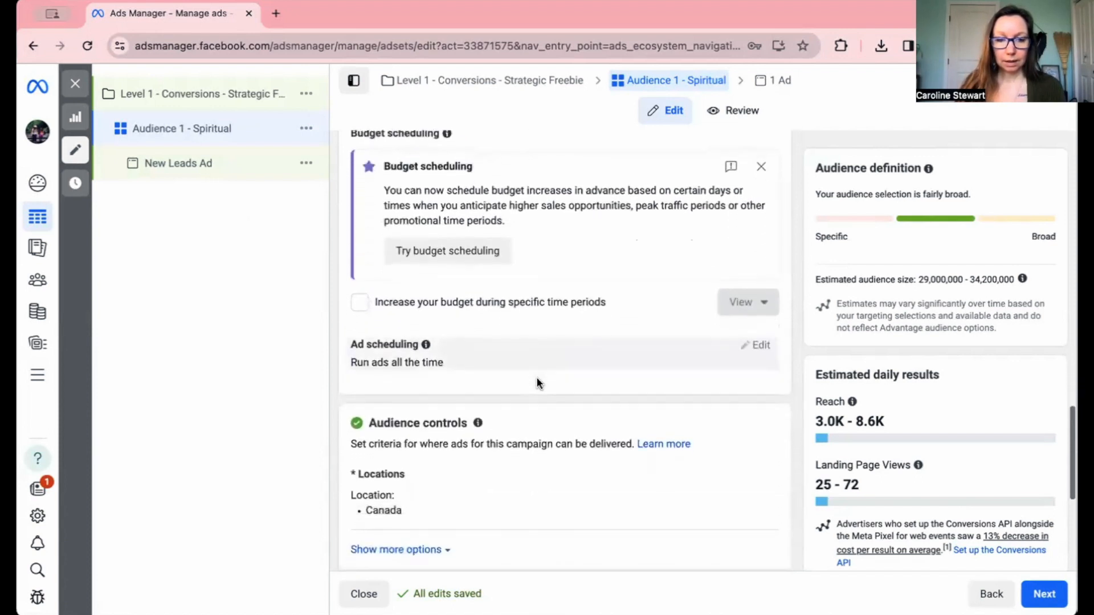
pyautogui.scroll(1, 536, 378)
pyautogui.scroll(-2, 536, 378)
pyautogui.scroll(-2, 535, 379)
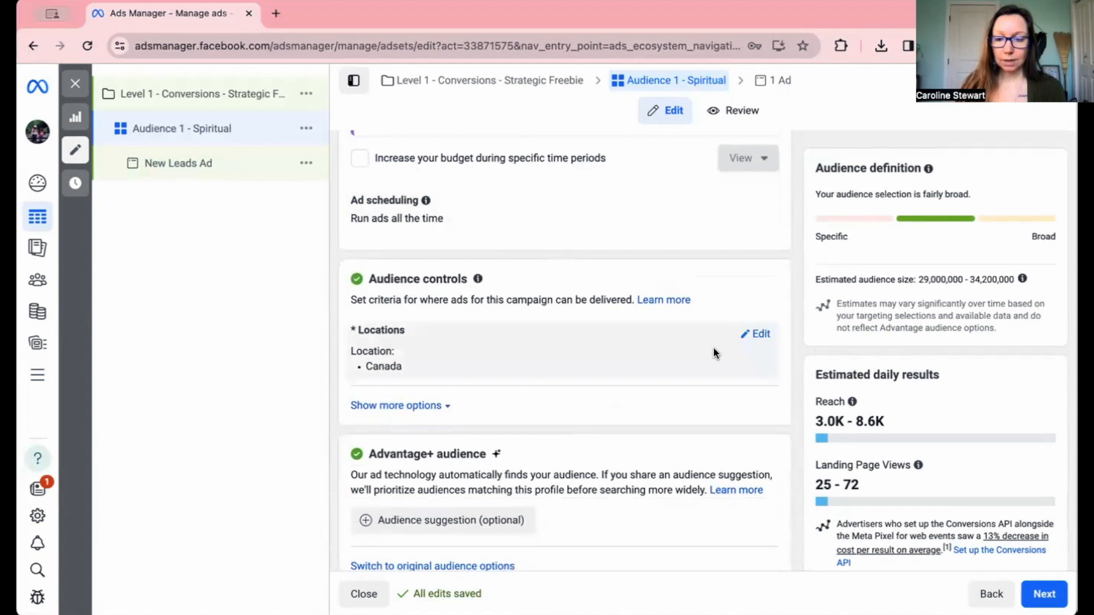
pyautogui.click(759, 334)
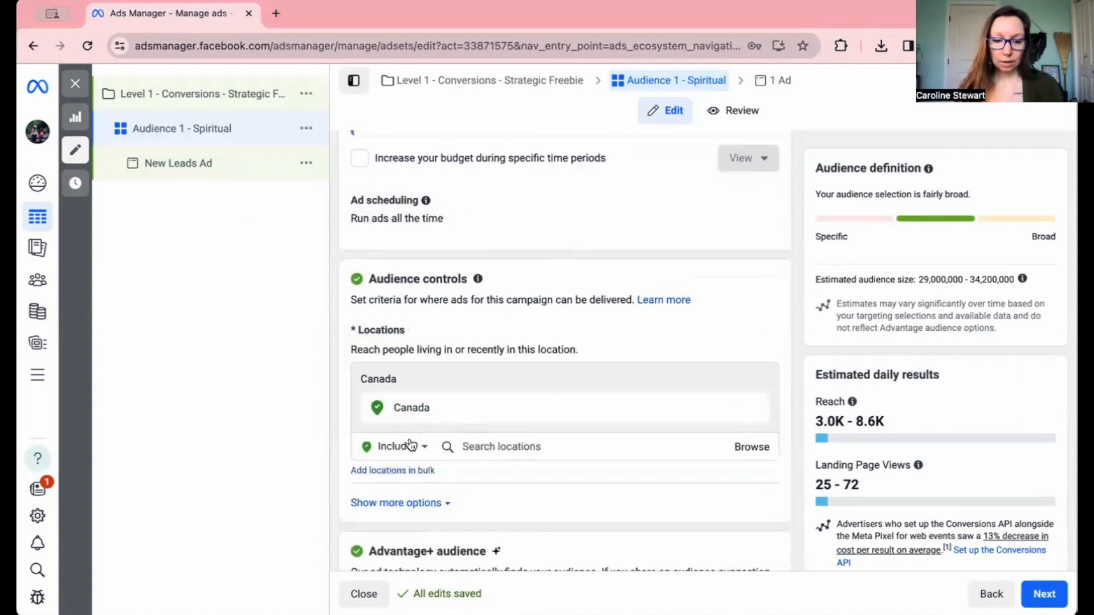
pyautogui.click(467, 447)
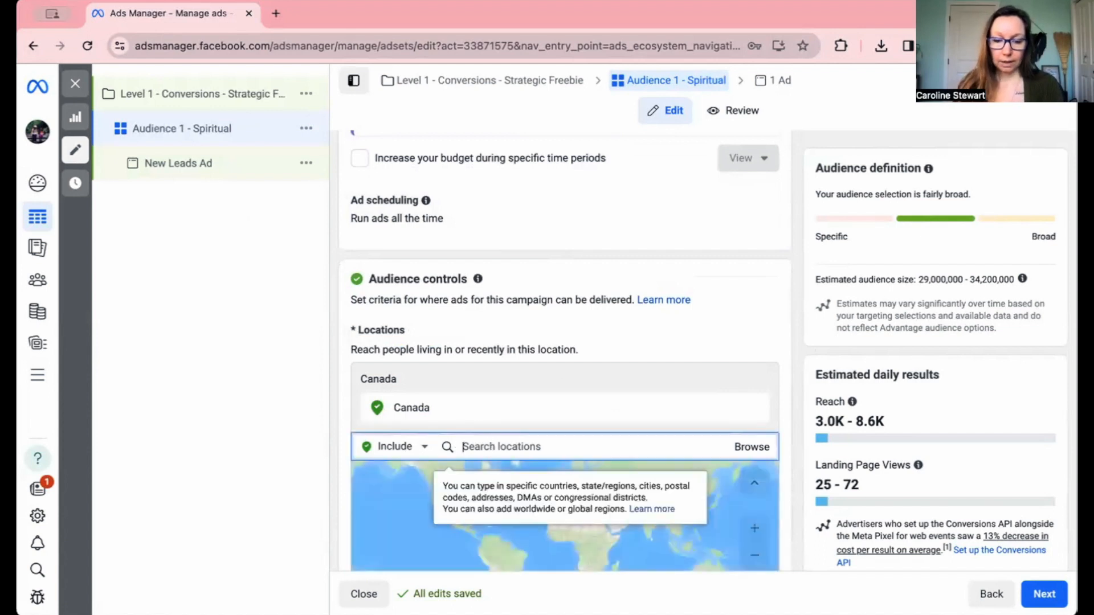
pyautogui.write('united states')
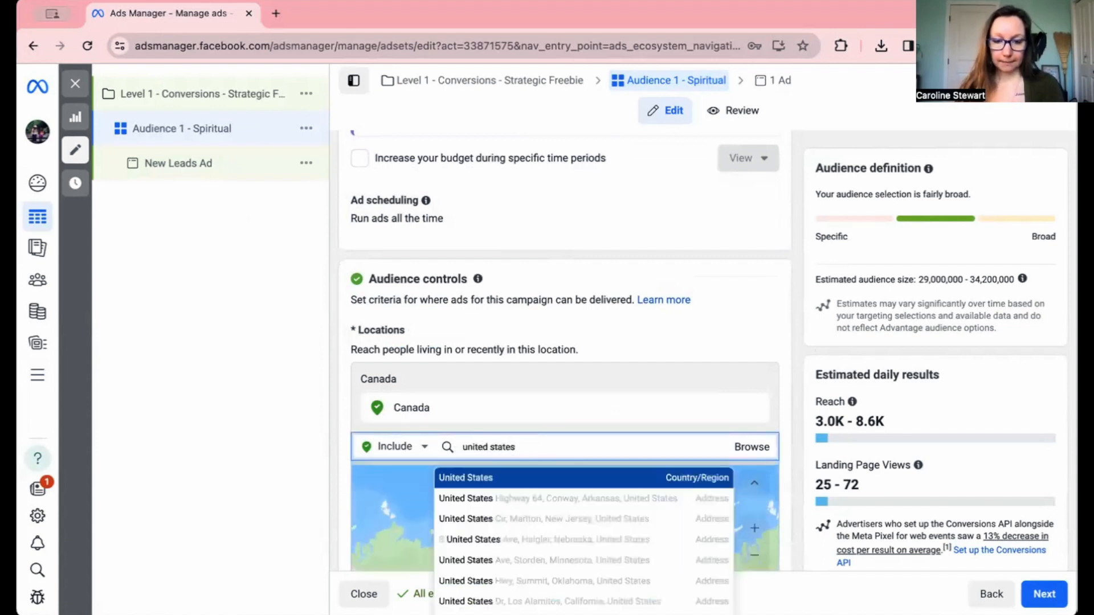
pyautogui.click(485, 478)
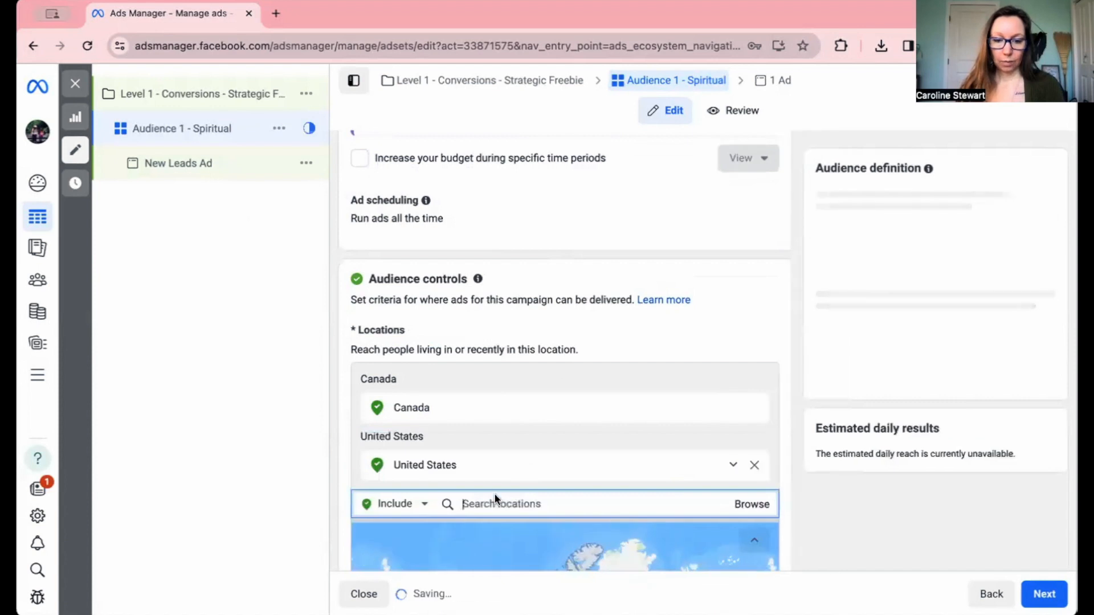
pyautogui.write('united kingdom')
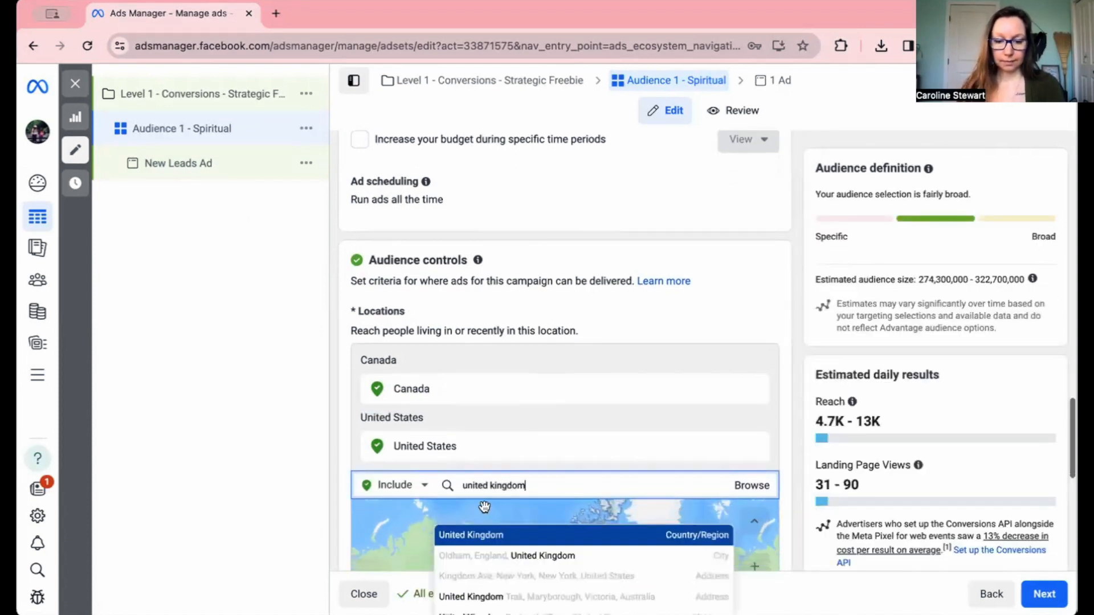
pyautogui.click(521, 535)
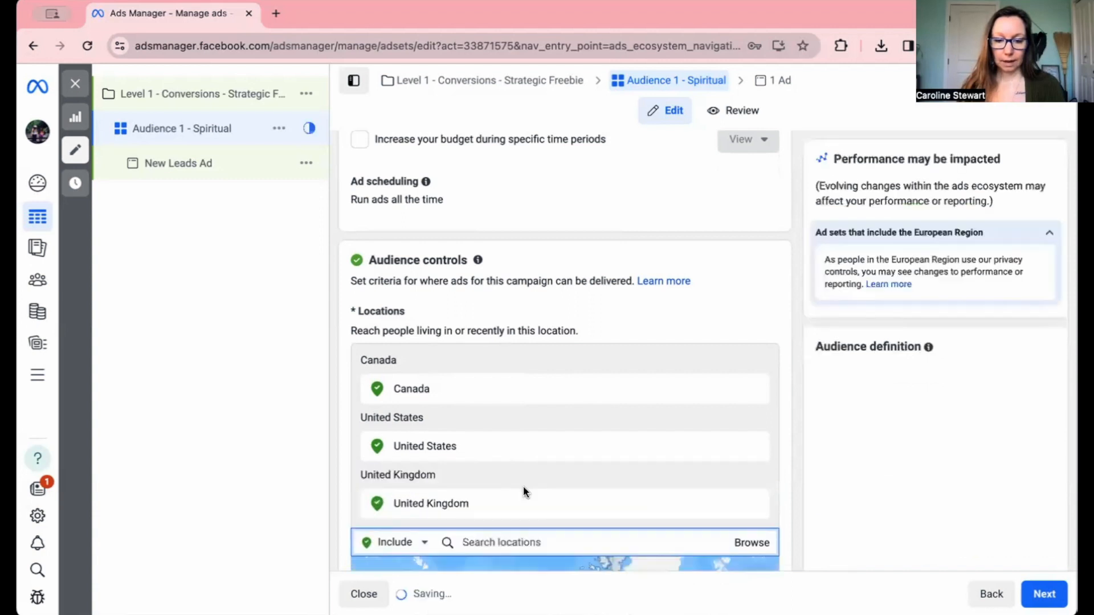
pyautogui.write('australia')
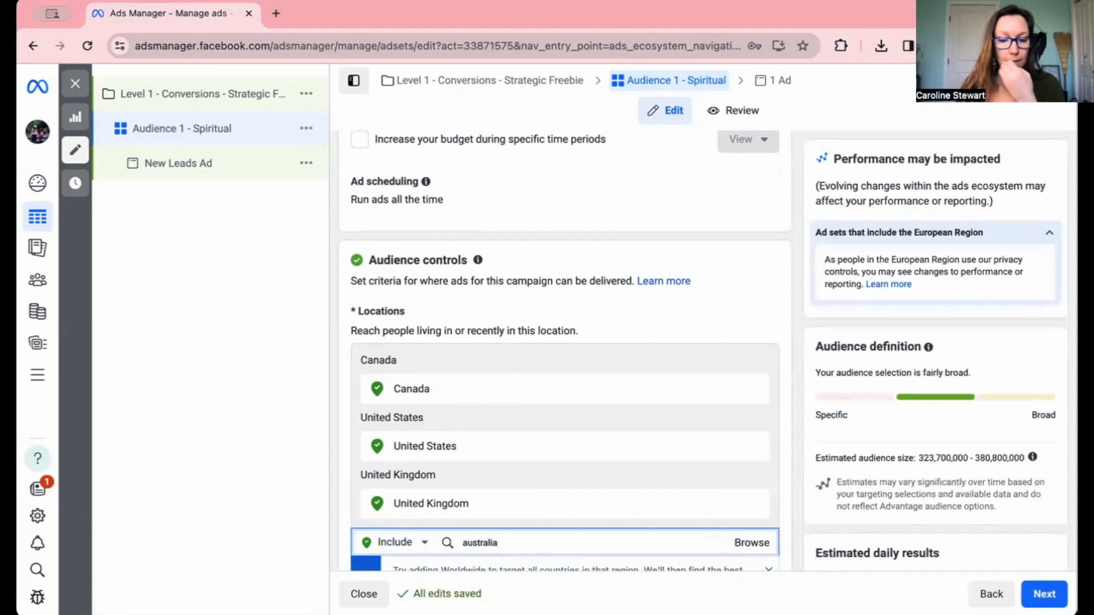
pyautogui.scroll(-2, 565, 365)
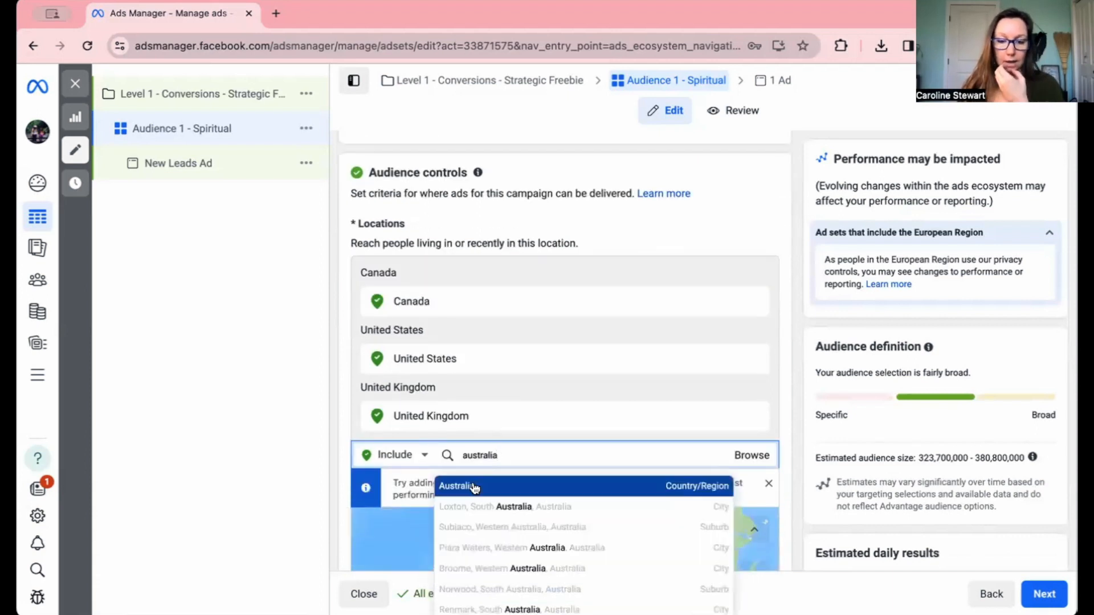
pyautogui.click(473, 487)
# Step: Show the additional audience control options and set the ad set's minimum age to 20
pyautogui.scroll(-3, 339, 447)
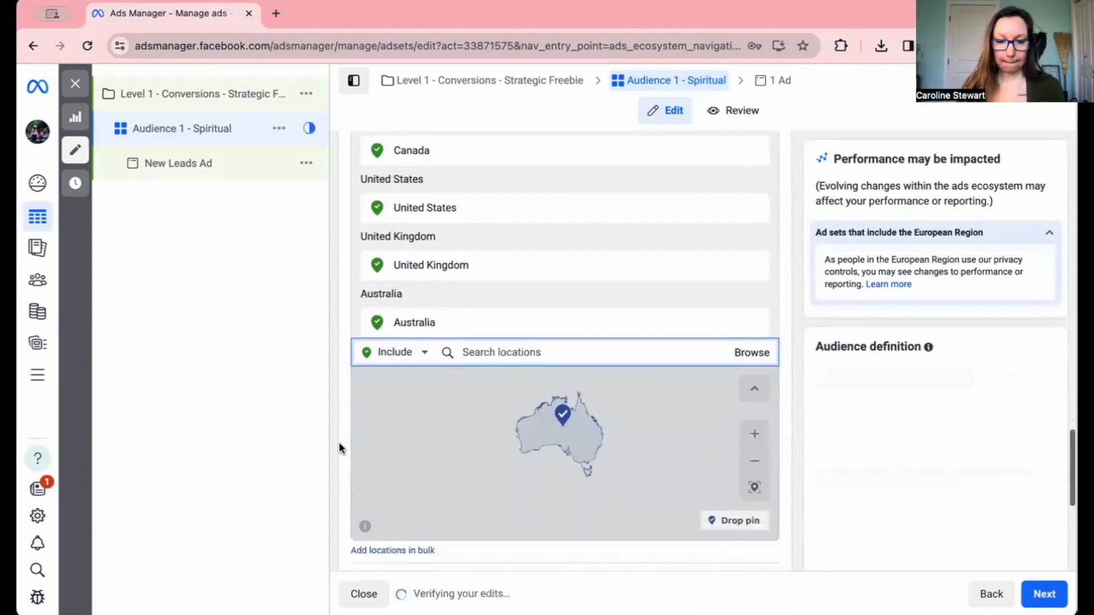
pyautogui.scroll(-3, 340, 445)
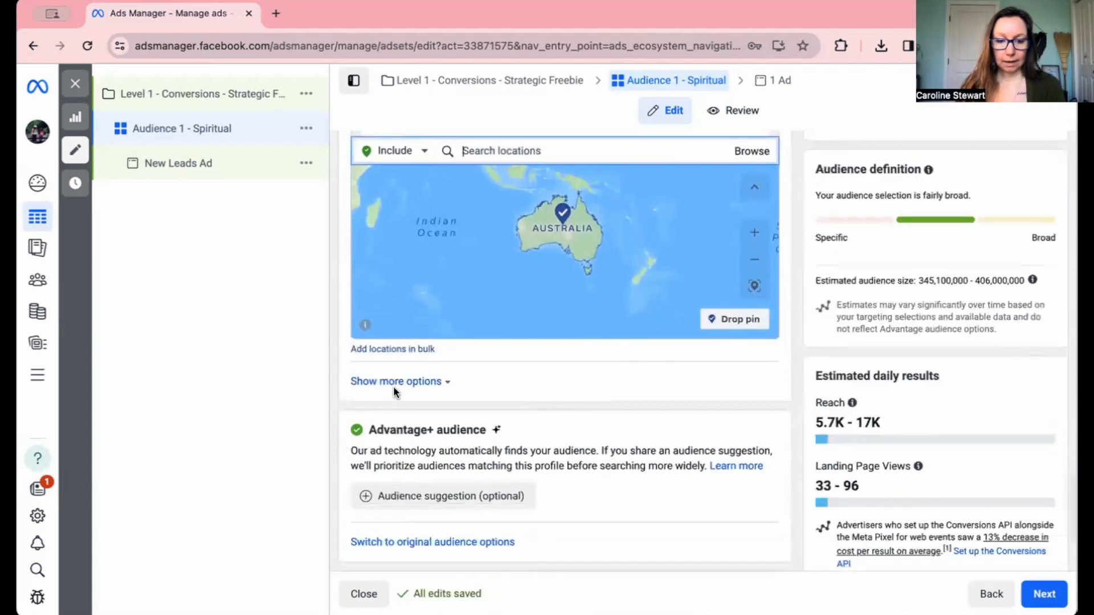
pyautogui.click(401, 384)
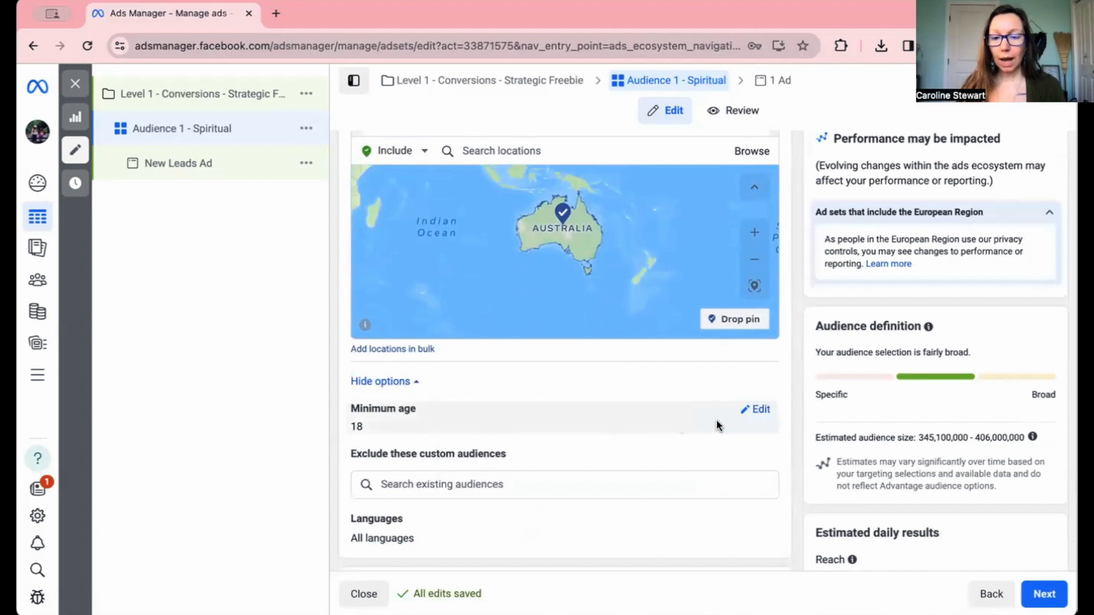
pyautogui.click(761, 411)
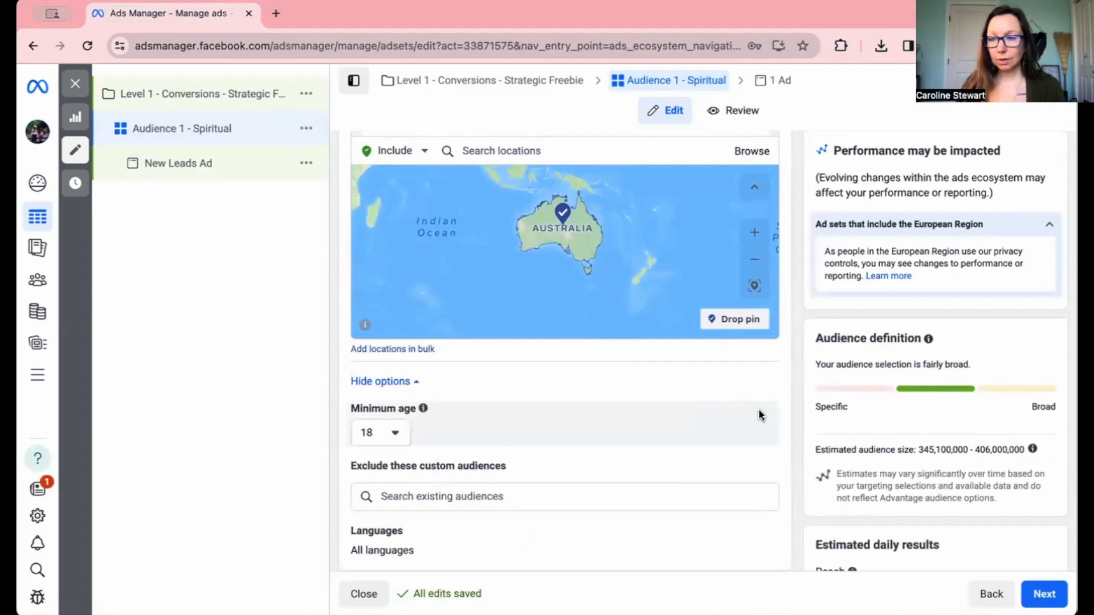
pyautogui.click(396, 435)
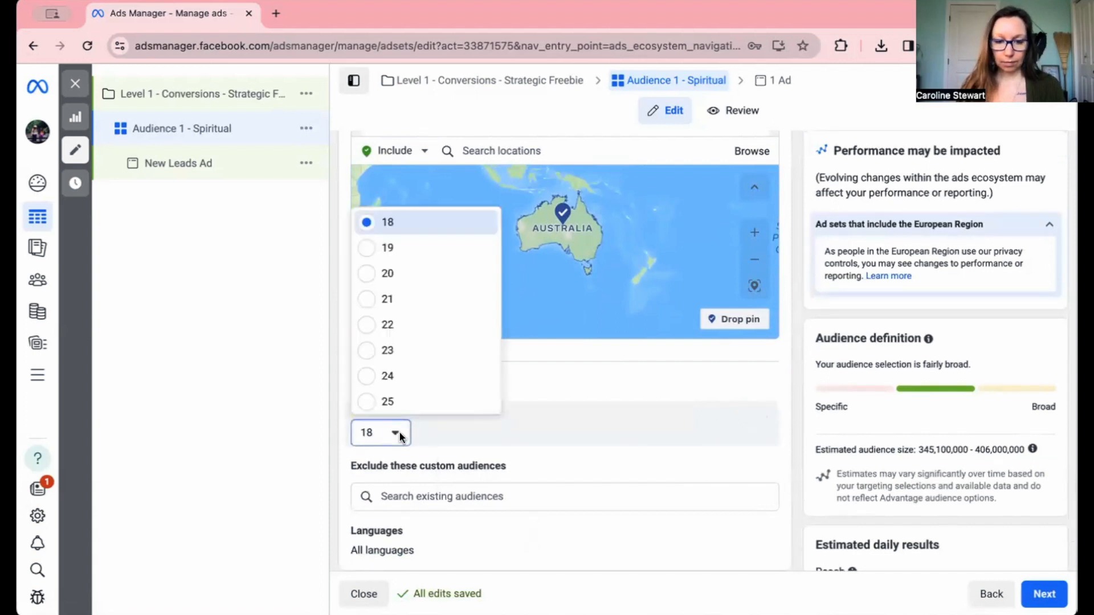
pyautogui.click(369, 275)
# Step: Review the included locations, custom audience exclusions and languages, and examine the audience definition and estimated daily results
pyautogui.scroll(-1, 522, 428)
pyautogui.scroll(-2, 524, 425)
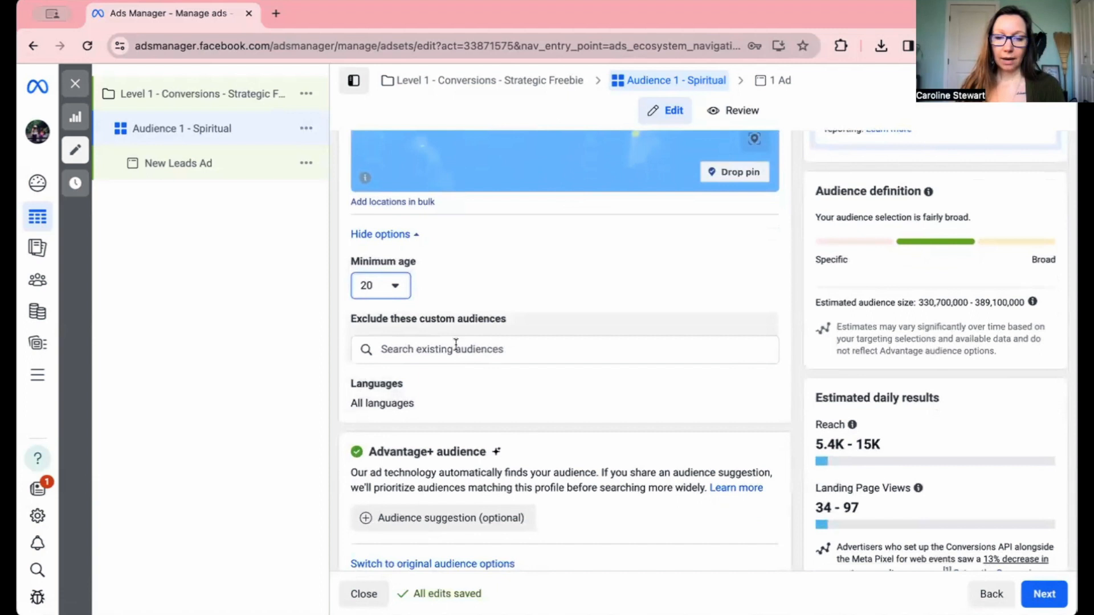
pyautogui.scroll(5, 463, 429)
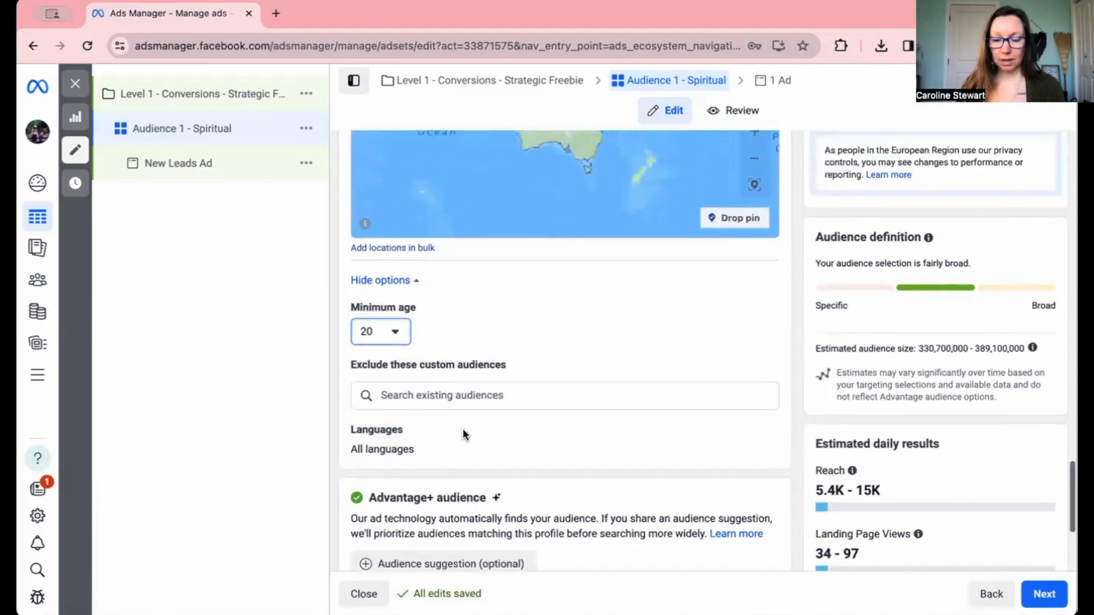
pyautogui.scroll(5, 341, 305)
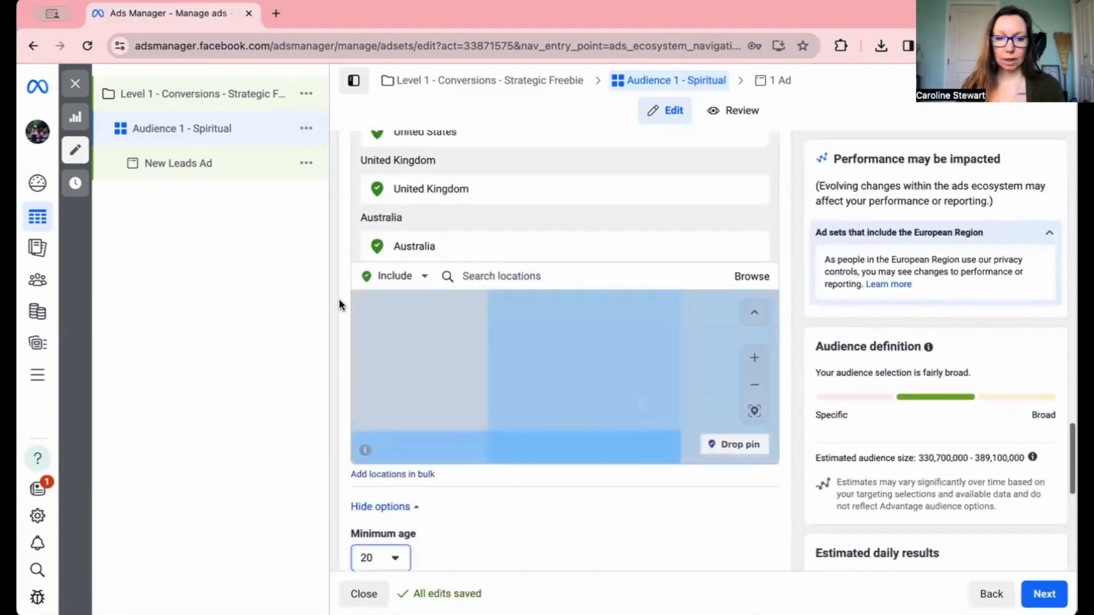
pyautogui.scroll(-10, 340, 305)
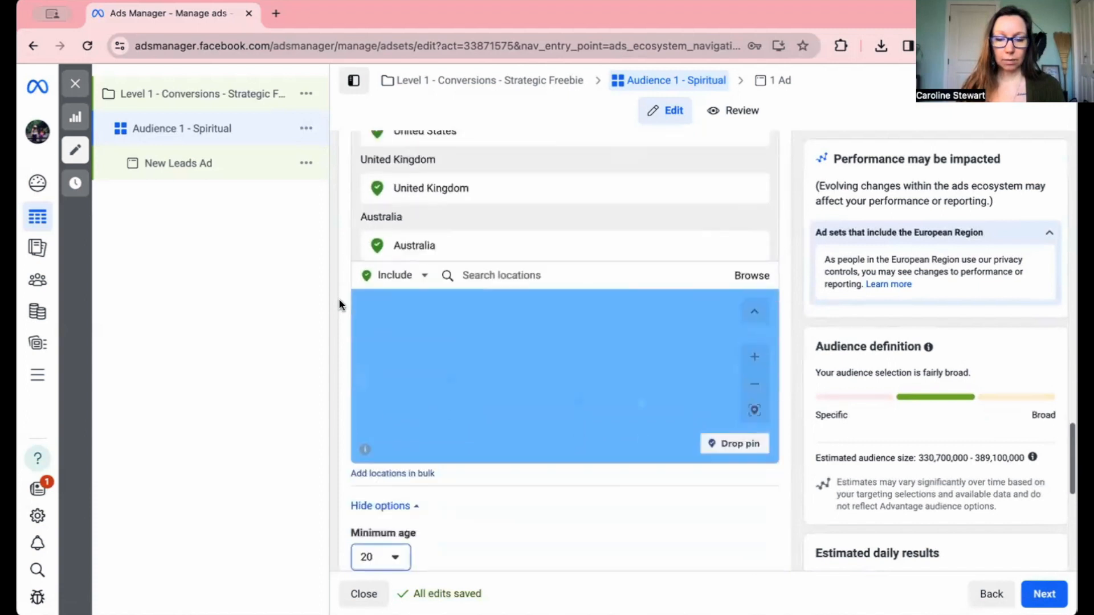
pyautogui.scroll(-2, 340, 305)
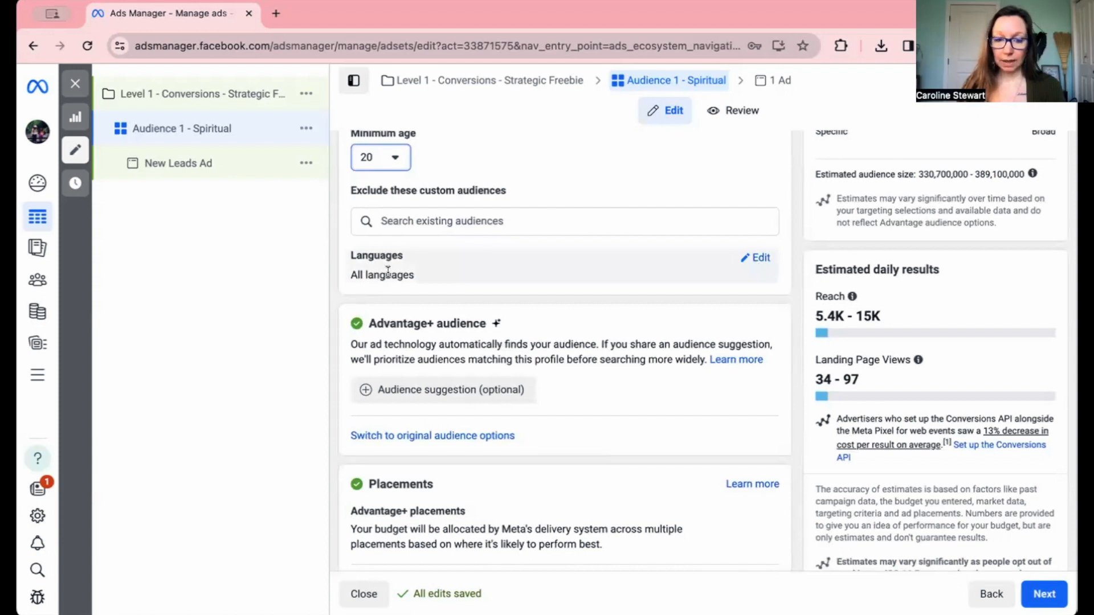
pyautogui.scroll(-1, 344, 309)
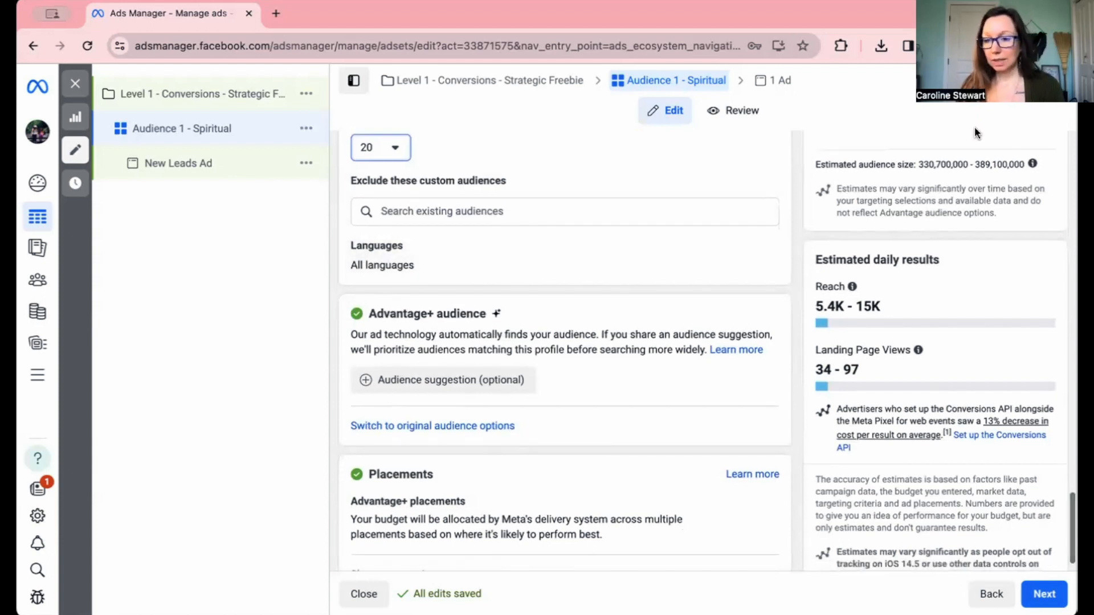
pyautogui.moveTo(852, 286)
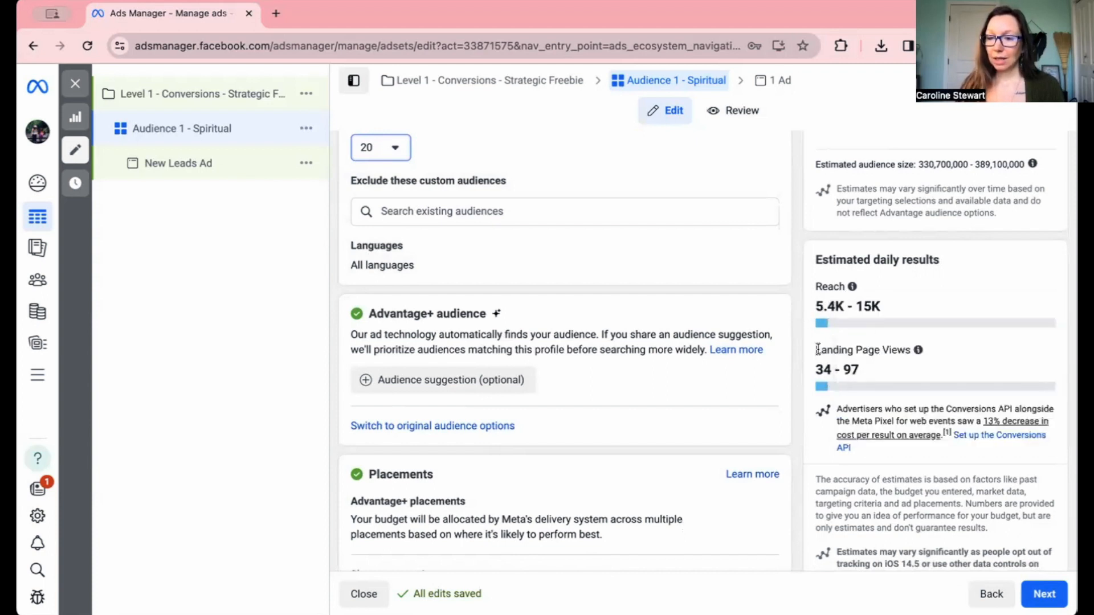
pyautogui.scroll(1, 818, 324)
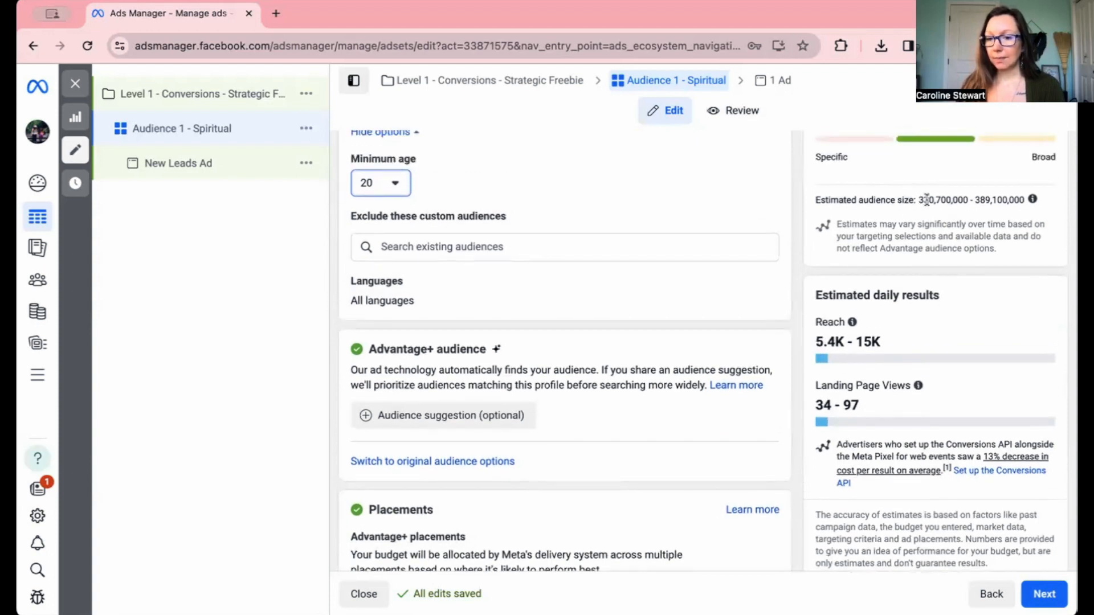
pyautogui.scroll(2, 934, 211)
pyautogui.scroll(1, 934, 212)
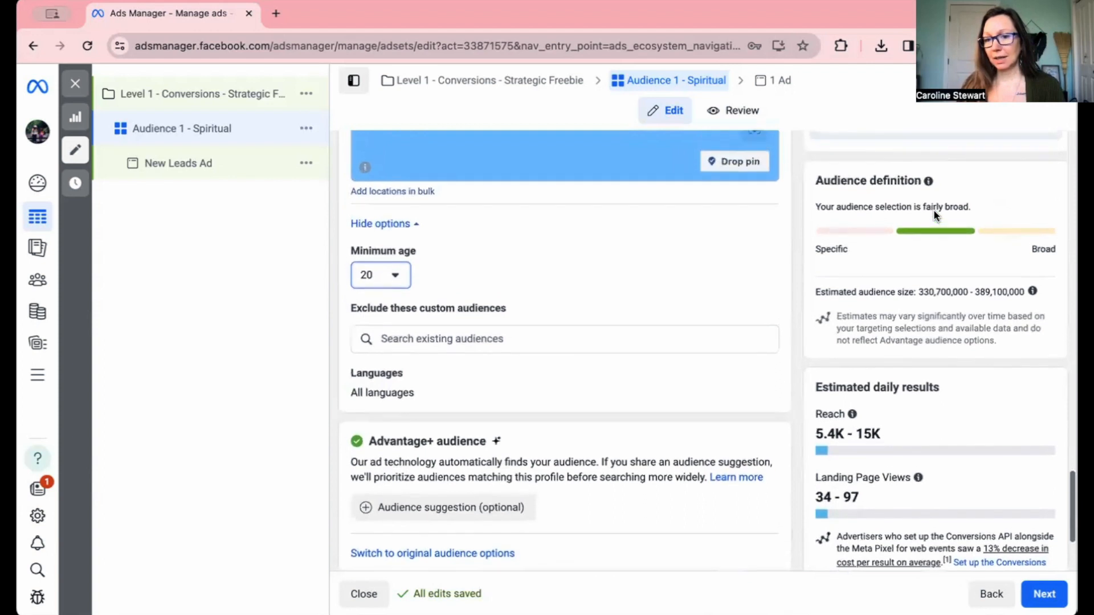
# Step: Switch the ad set from Advantage+ audience to the original audience options, confirming the use of the original audience
pyautogui.scroll(-3, 865, 294)
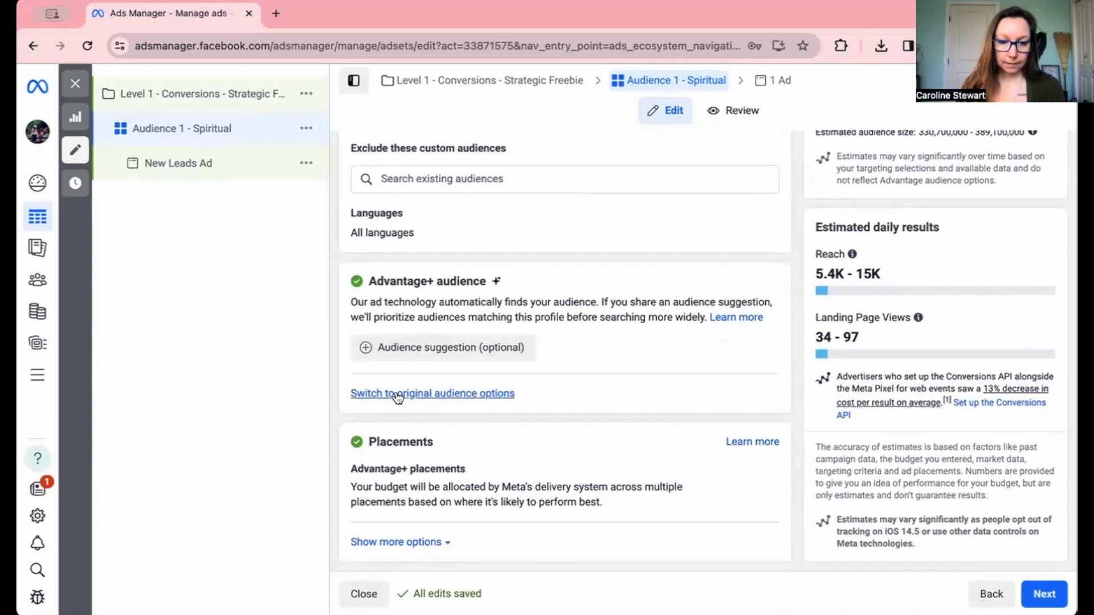
pyautogui.click(395, 391)
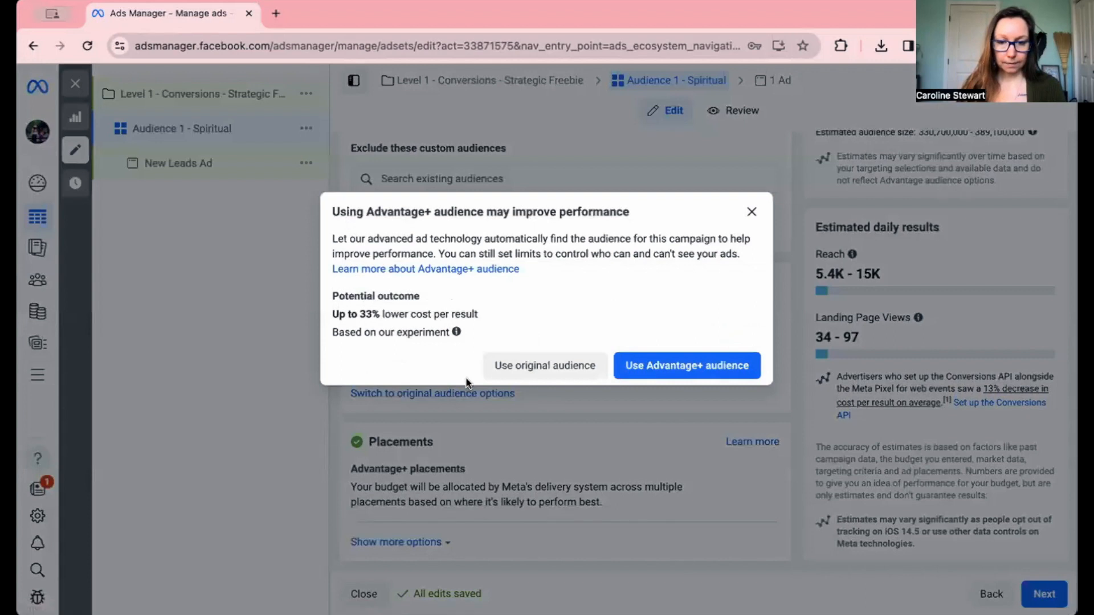
pyautogui.click(524, 369)
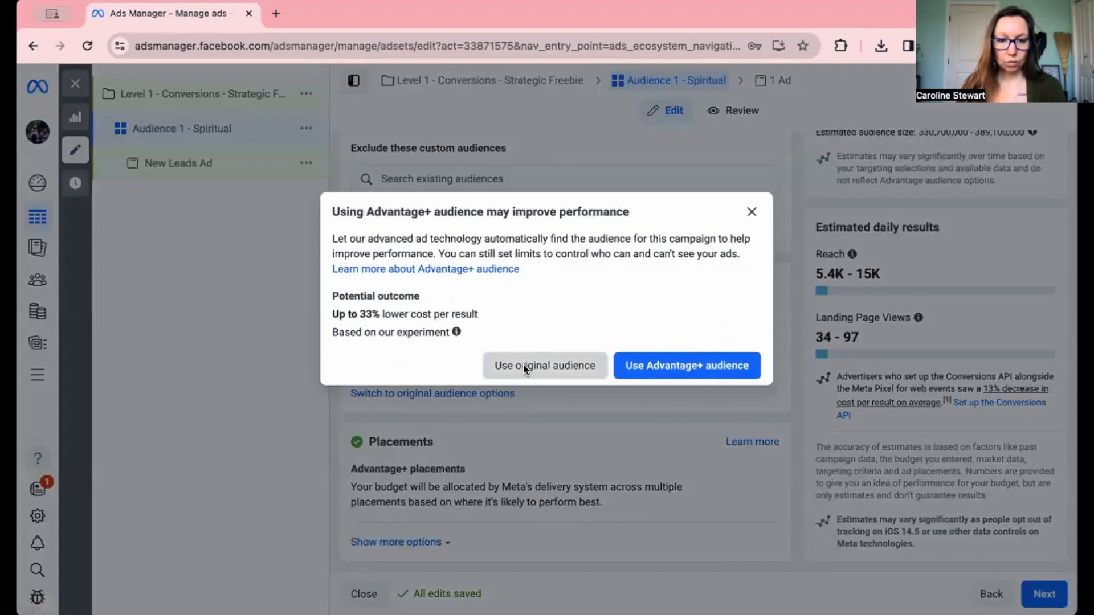
# Step: Set the maximum age of the new audience to 60
pyautogui.scroll(-2, 519, 428)
pyautogui.scroll(-5, 519, 426)
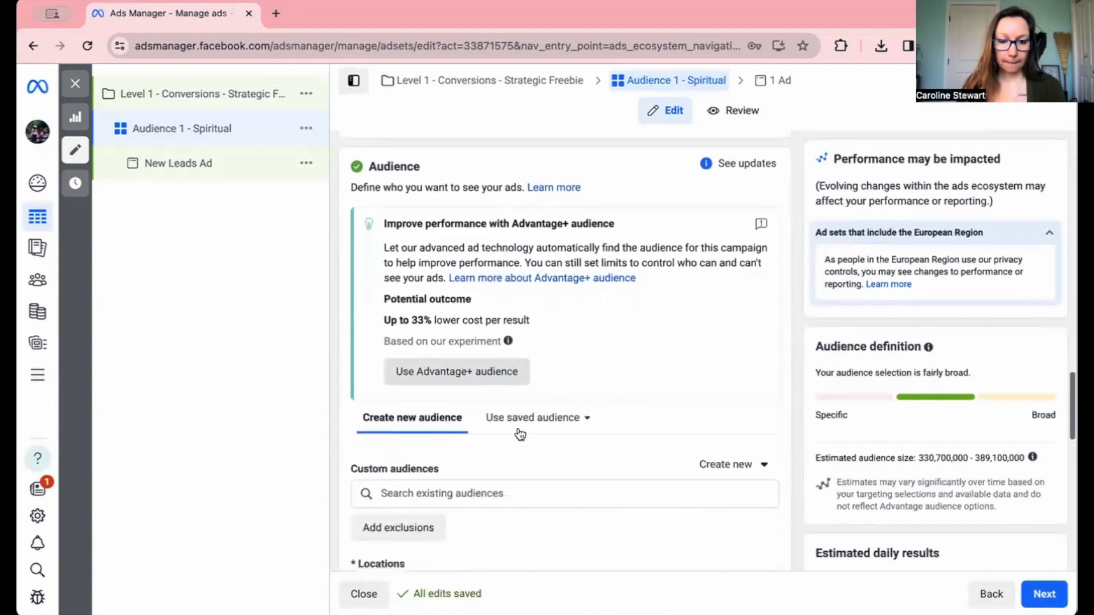
pyautogui.scroll(-4, 520, 434)
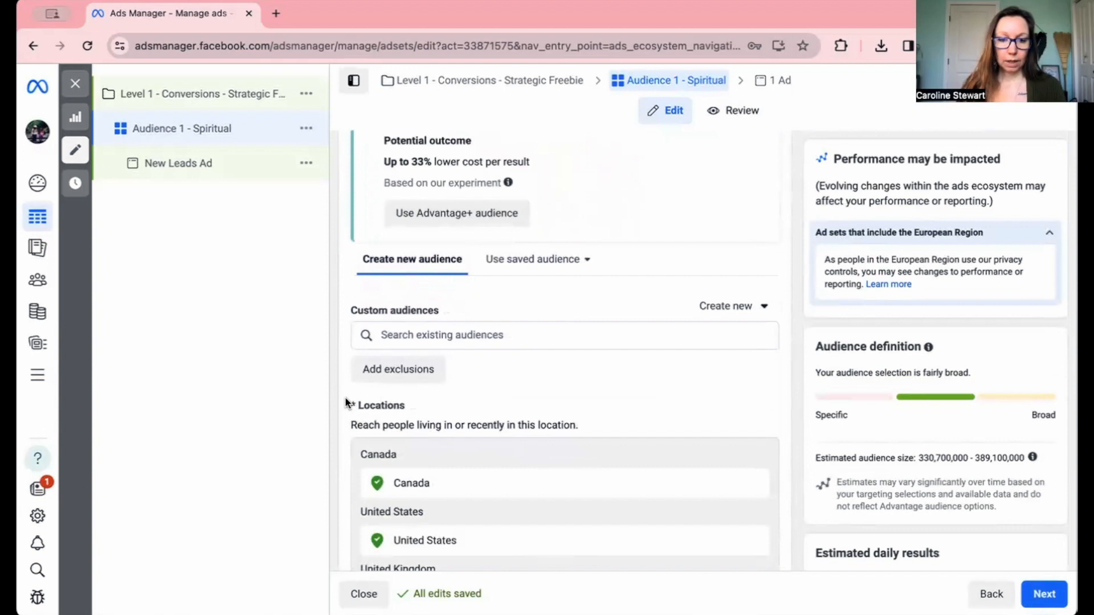
pyautogui.scroll(-5, 345, 402)
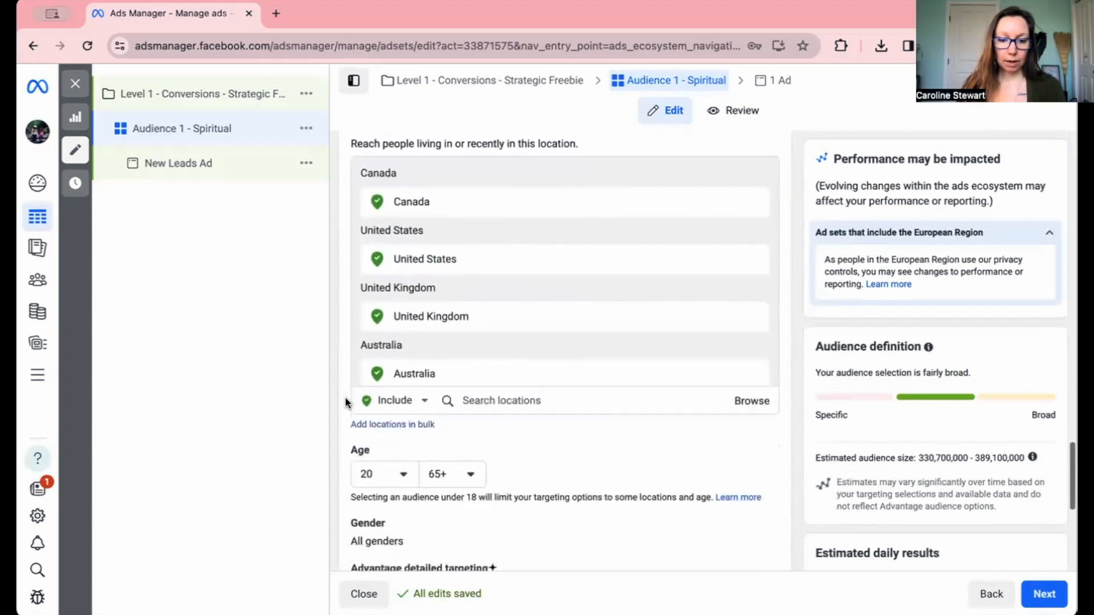
pyautogui.scroll(-3, 346, 403)
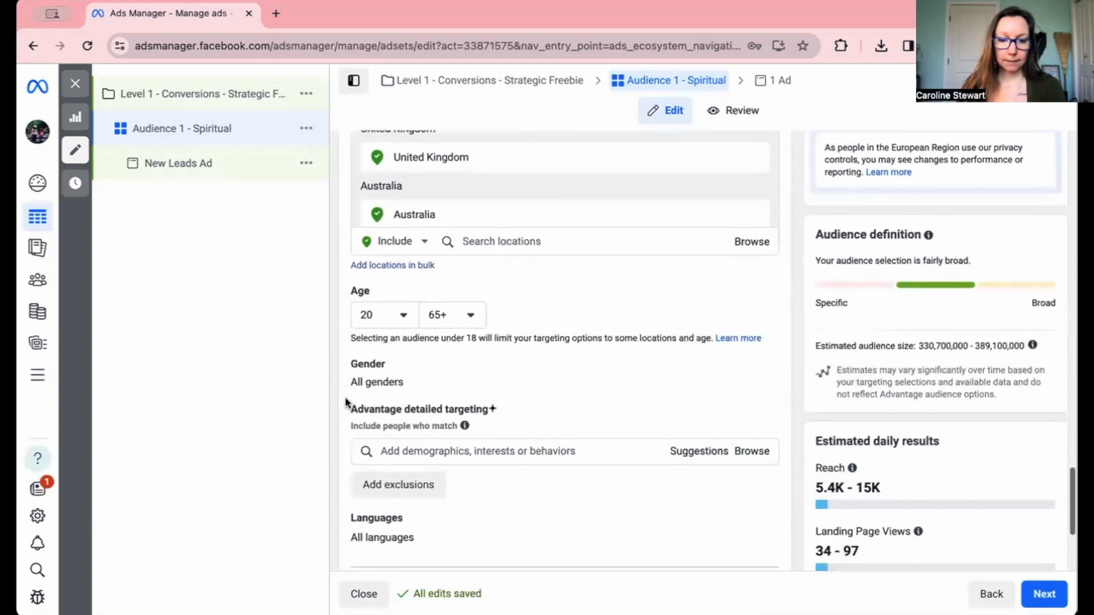
pyautogui.click(467, 320)
pyautogui.scroll(3, 487, 416)
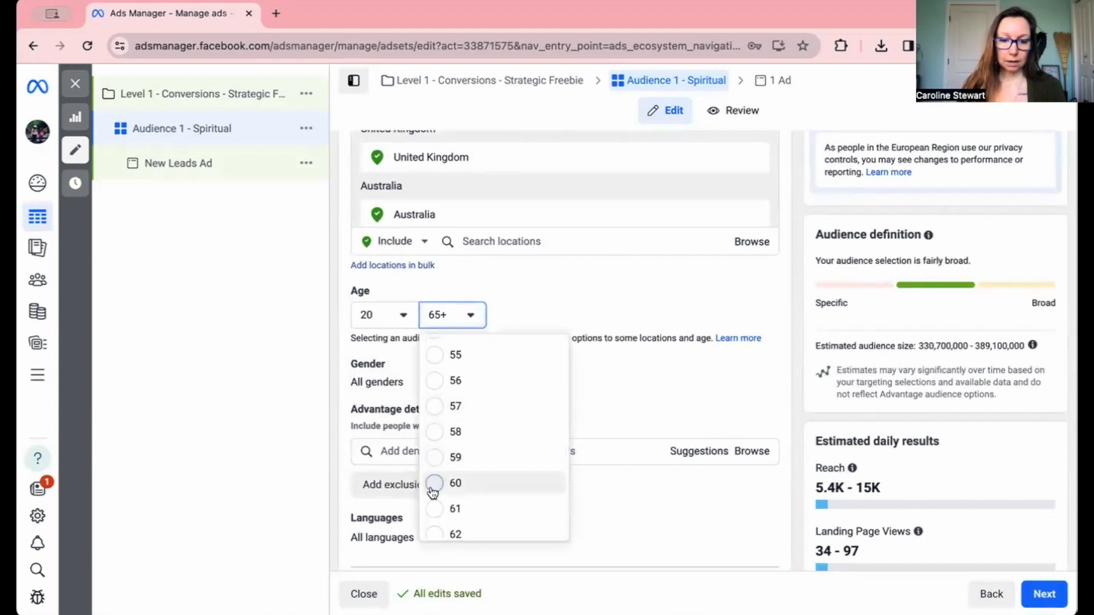
pyautogui.click(431, 489)
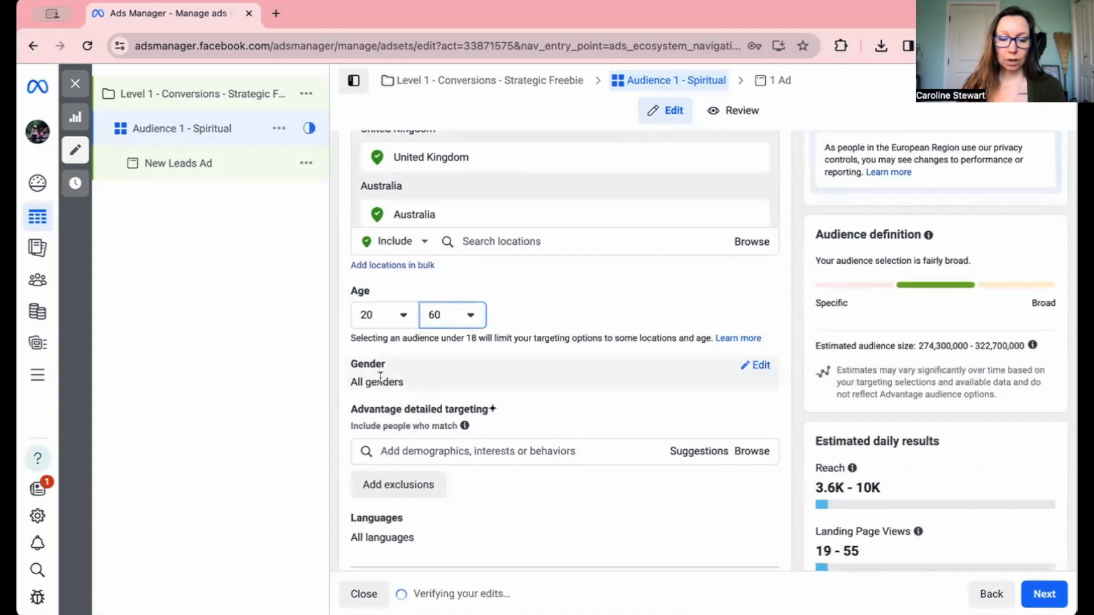
# Step: Add Brené Brown (author) and Louise Hay (author) as interests in the audience's detailed targeting
pyautogui.scroll(-2, 352, 413)
pyautogui.scroll(-1, 353, 416)
pyautogui.scroll(1, 353, 416)
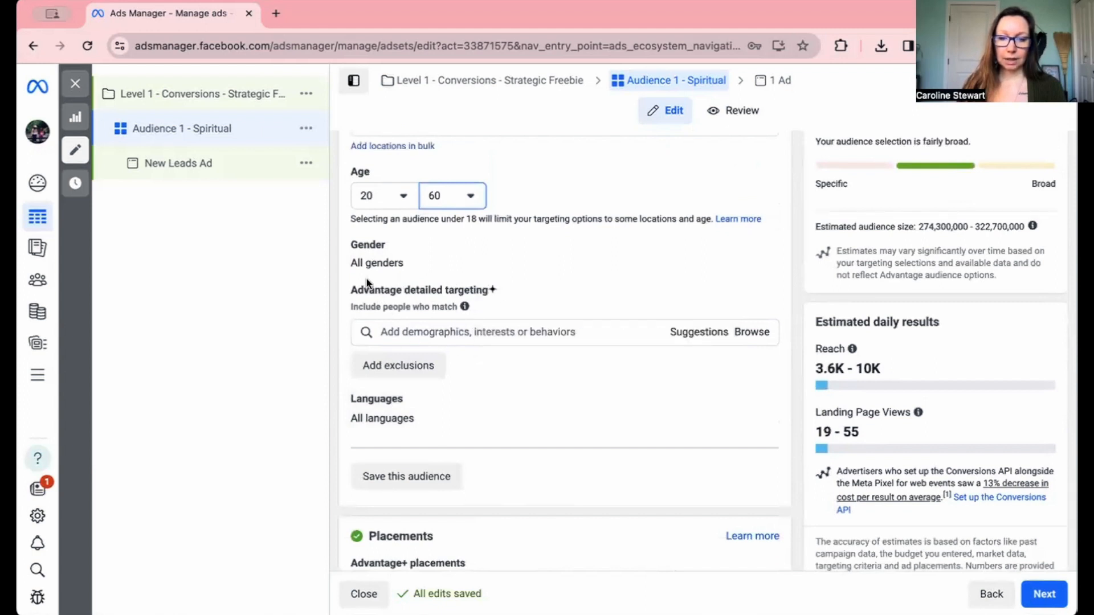
pyautogui.moveTo(467, 308)
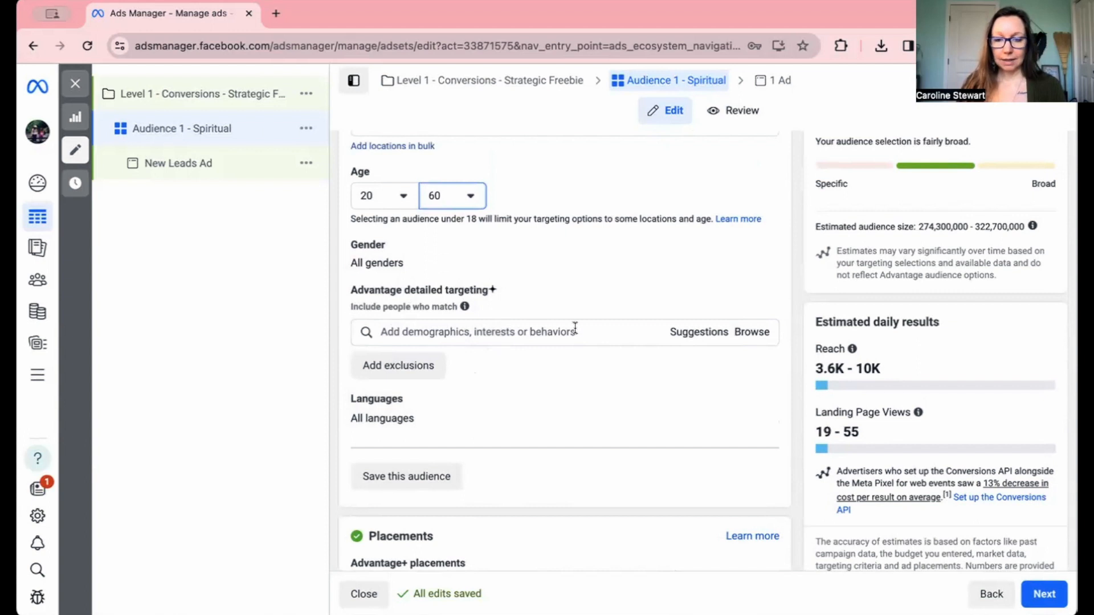
pyautogui.click(549, 337)
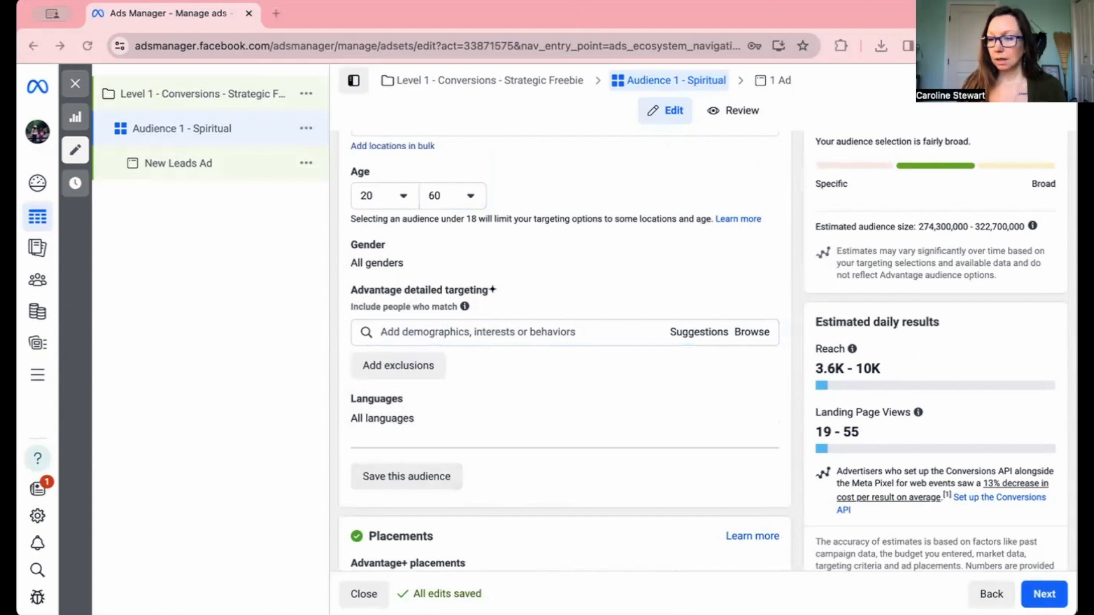
pyautogui.click(505, 330)
pyautogui.write('brene')
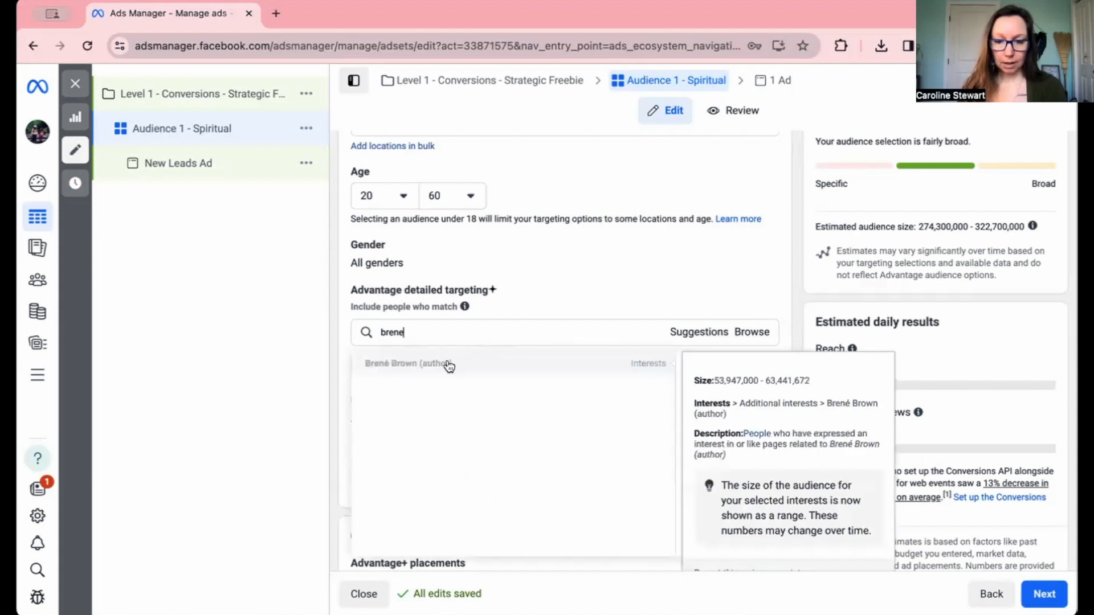
pyautogui.click(449, 365)
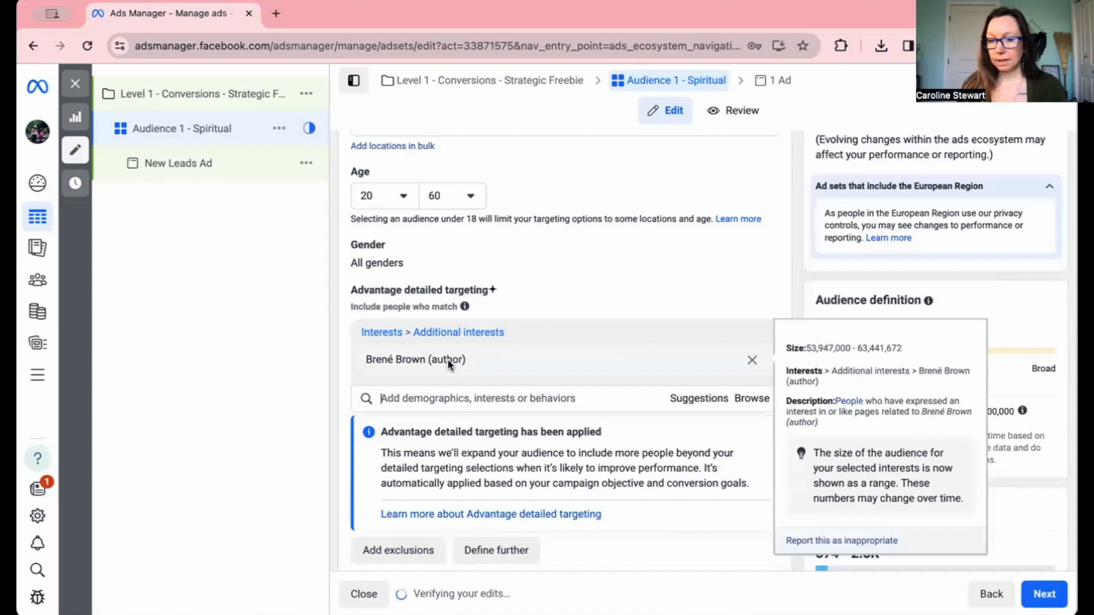
pyautogui.write('louise hay')
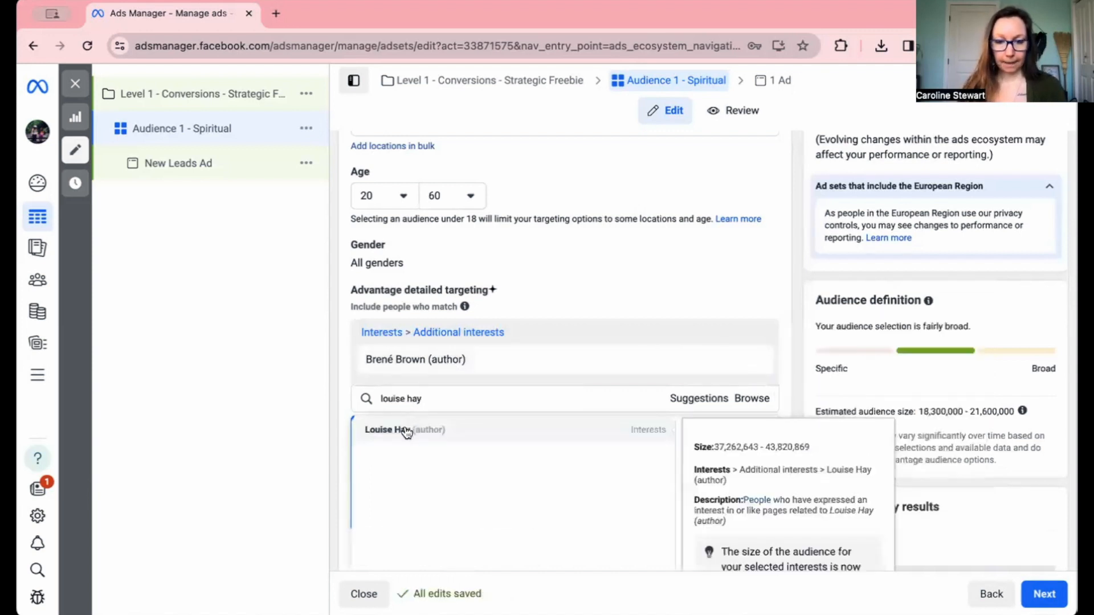
pyautogui.click(407, 431)
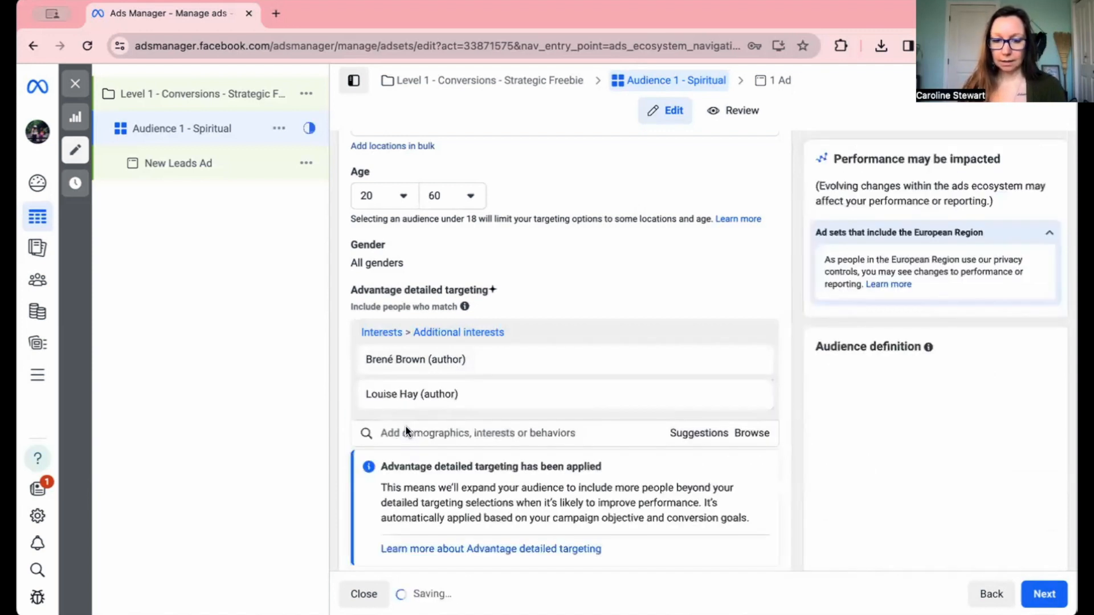
# Step: Search the detailed targeting interests for "brennan" and "bouch", clearing the search without adding anything
pyautogui.write('brendan bou')
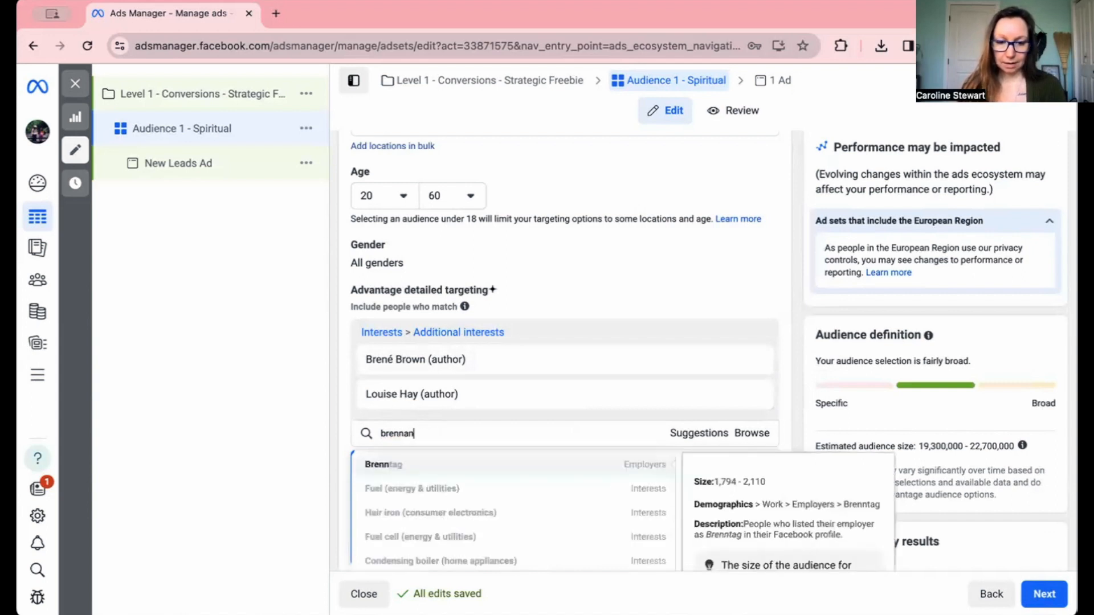
pyautogui.press('BackSpace')
pyautogui.press('BackSpace')
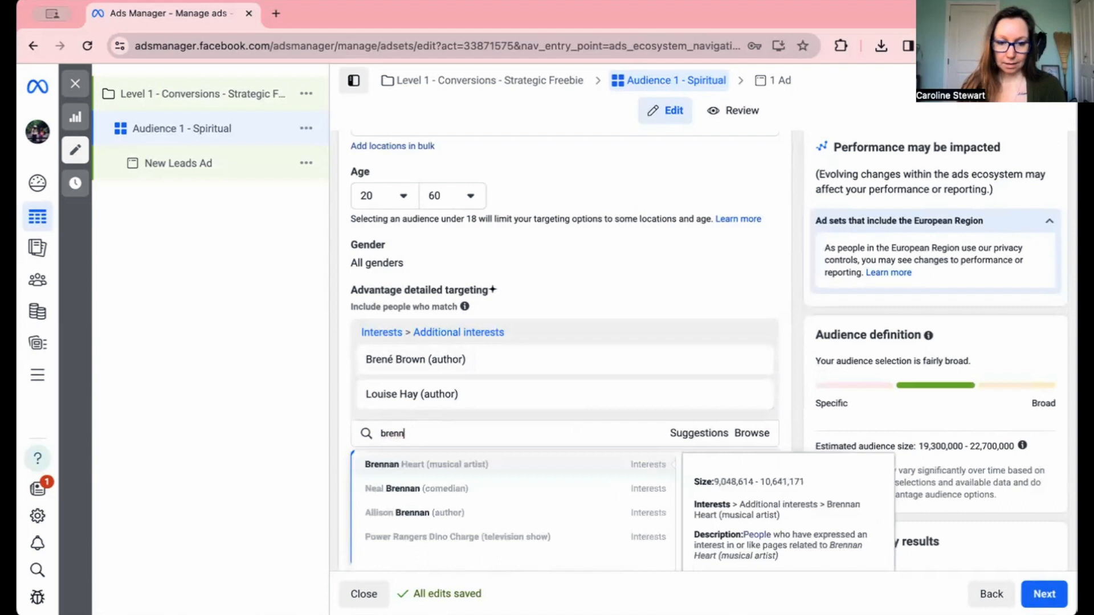
pyautogui.write('boucha')
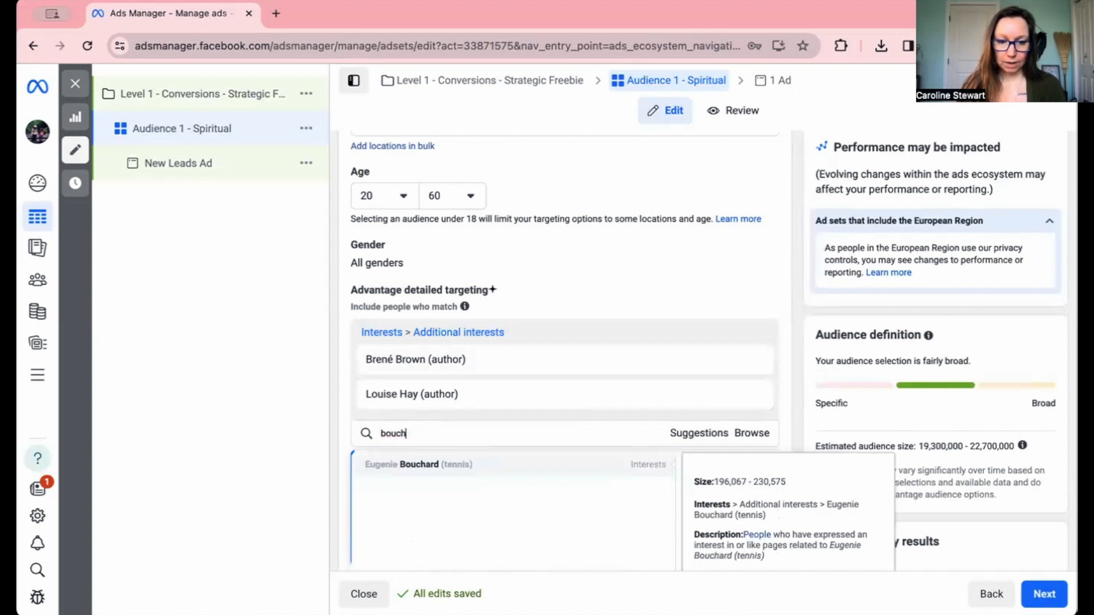
pyautogui.press('BackSpace')
pyautogui.press('BackSpace')
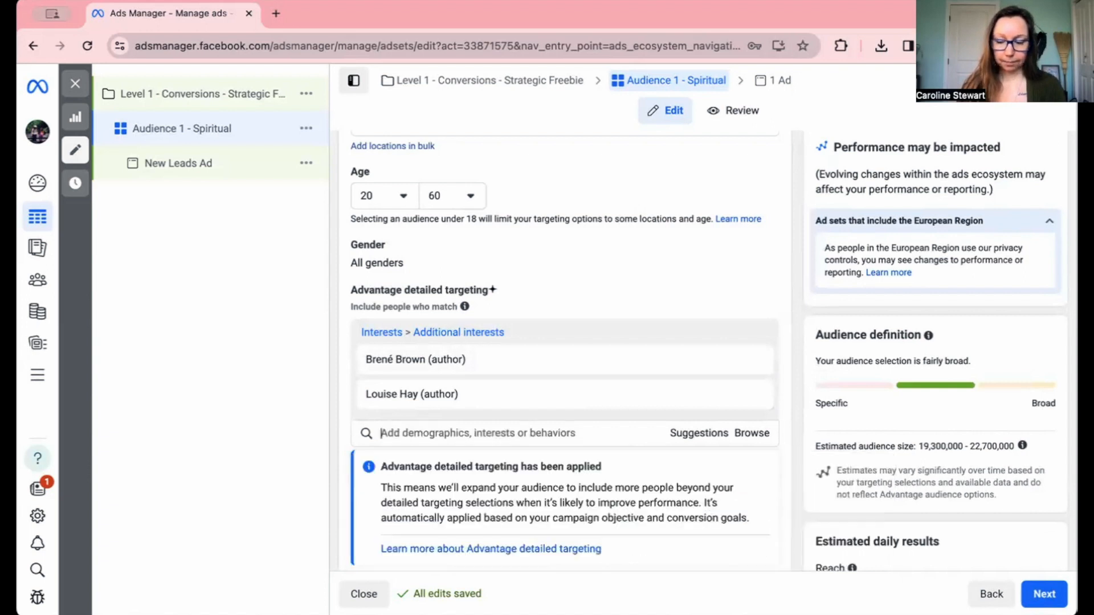
# Step: Add Elizabeth Gilbert (author) and Byron Katie (author) as interests in the audience's detailed targeting
pyautogui.write('elizabeth gilb')
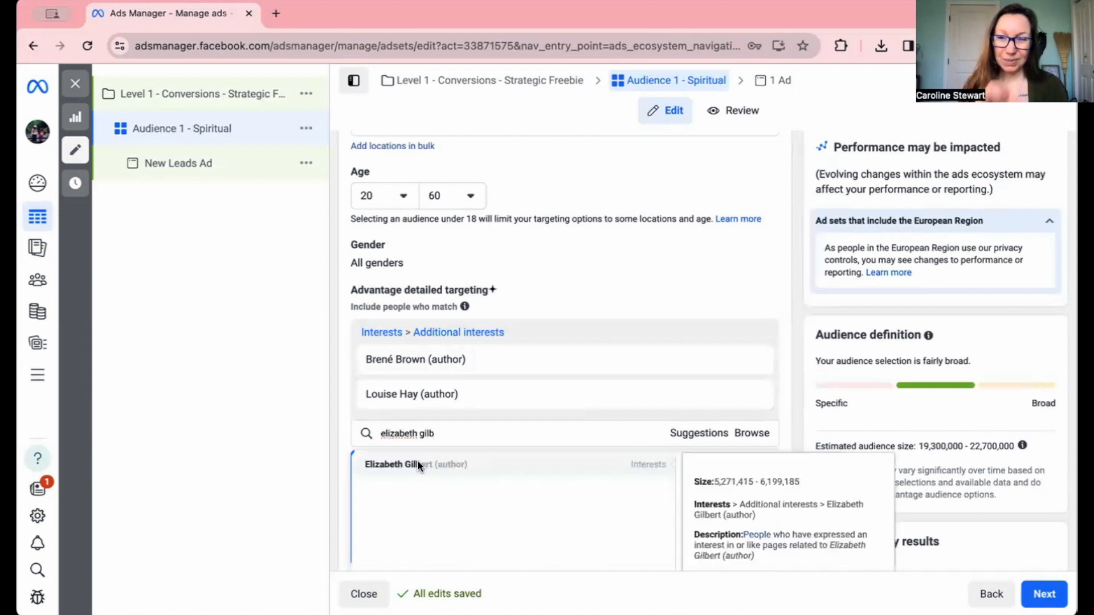
pyautogui.click(419, 465)
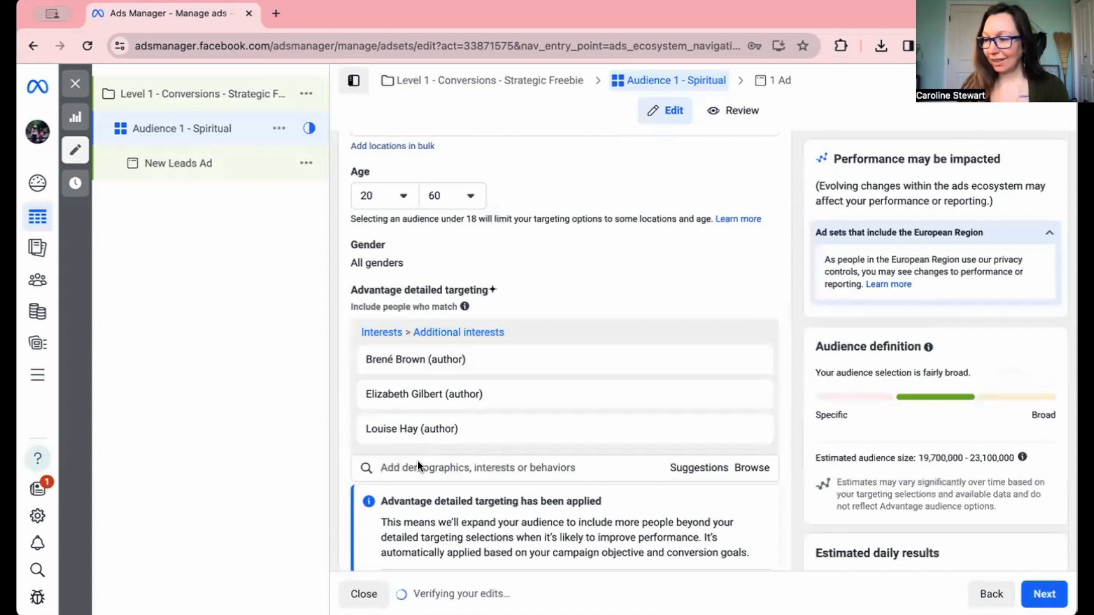
pyautogui.write('byron katie')
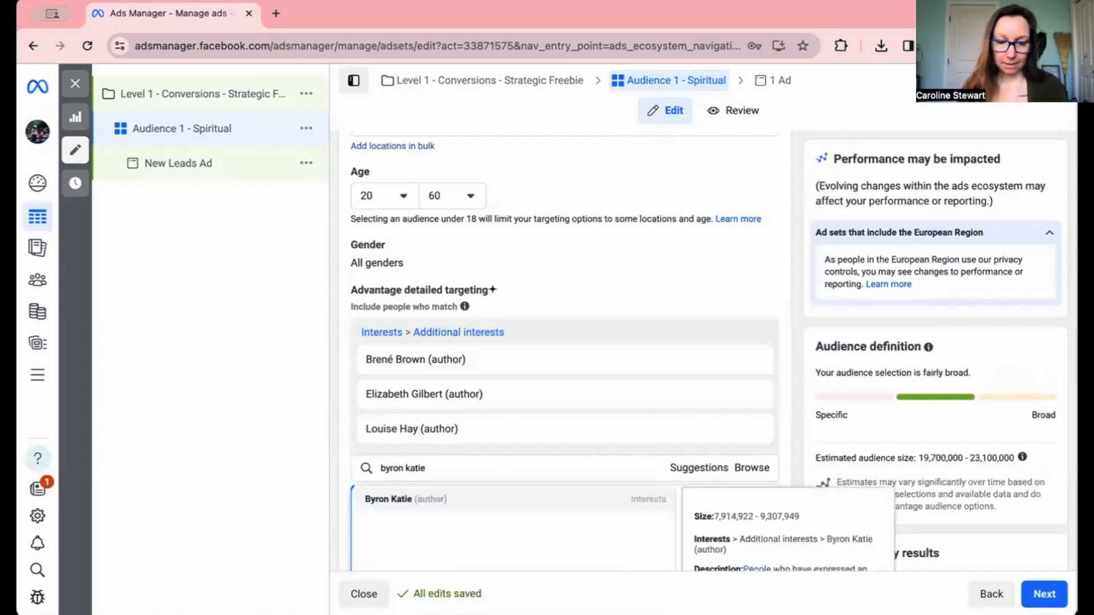
pyautogui.click(397, 500)
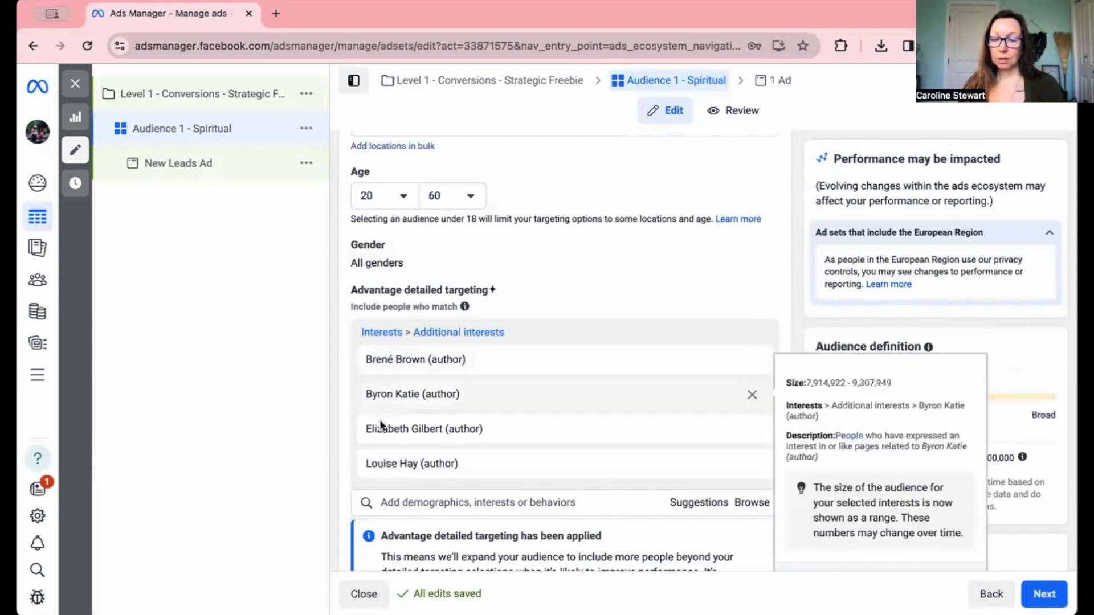
# Step: Review the new audience's locations, age range, detailed targeting and language settings, along with the ad set's placements
pyautogui.scroll(-6, 337, 399)
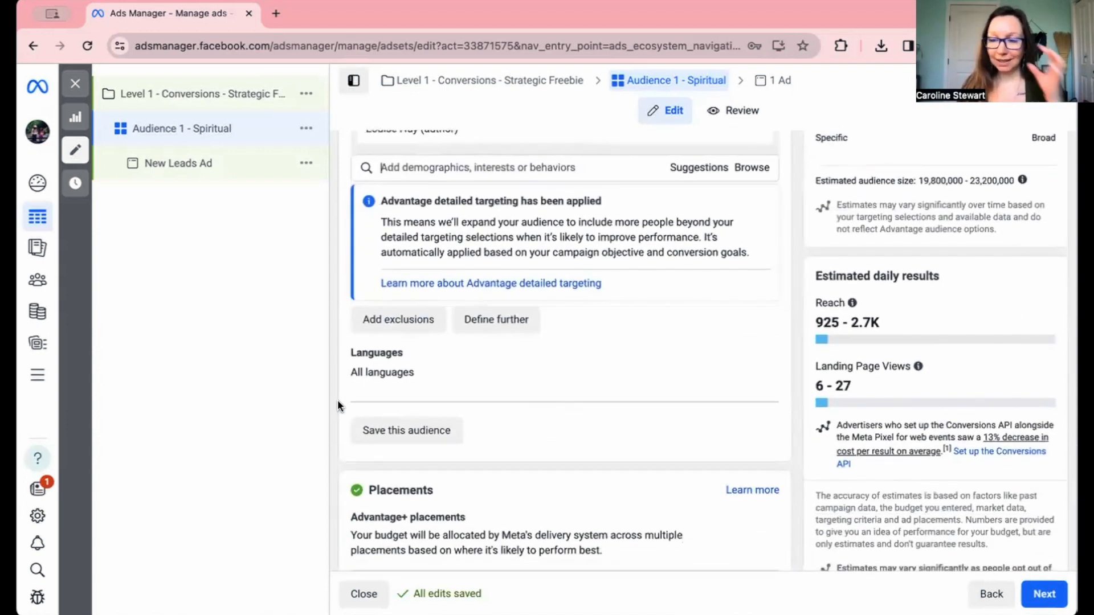
pyautogui.scroll(-2, 338, 404)
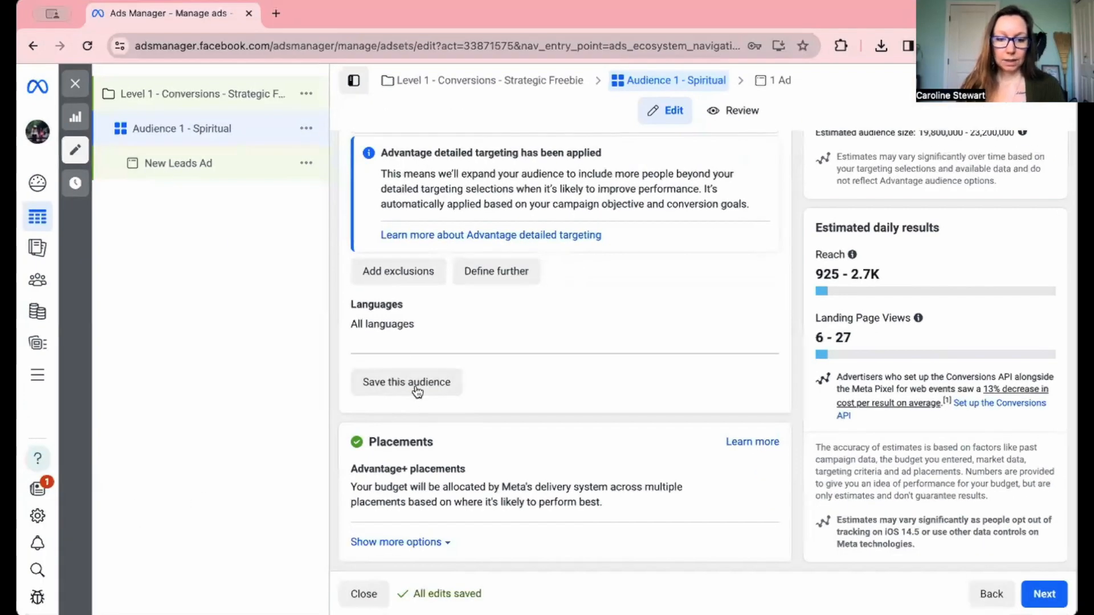
pyautogui.scroll(3, 520, 371)
pyautogui.scroll(7, 520, 371)
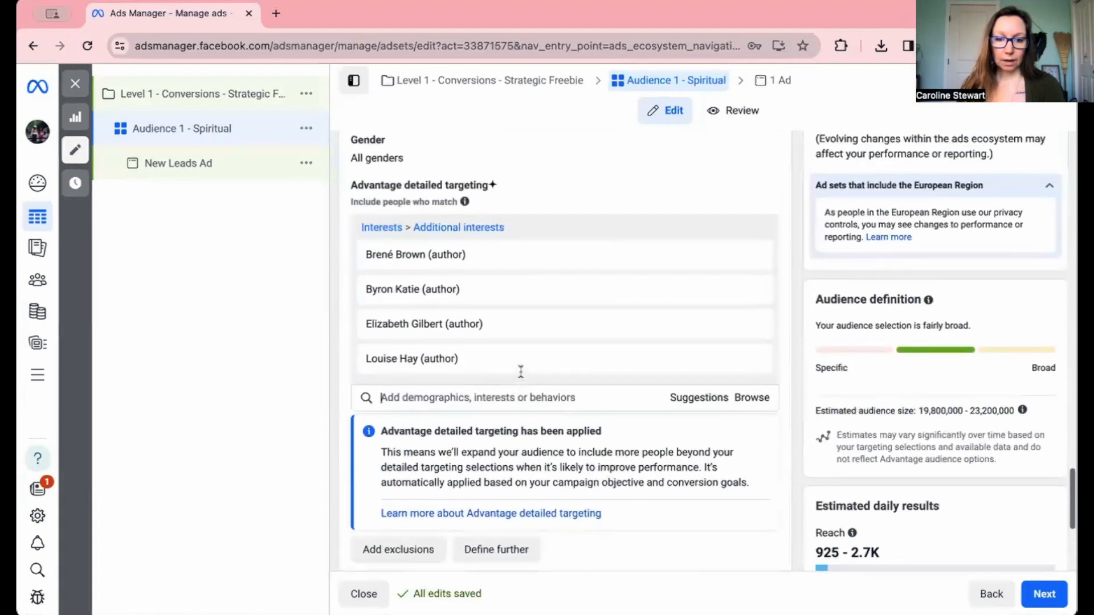
pyautogui.scroll(5, 545, 275)
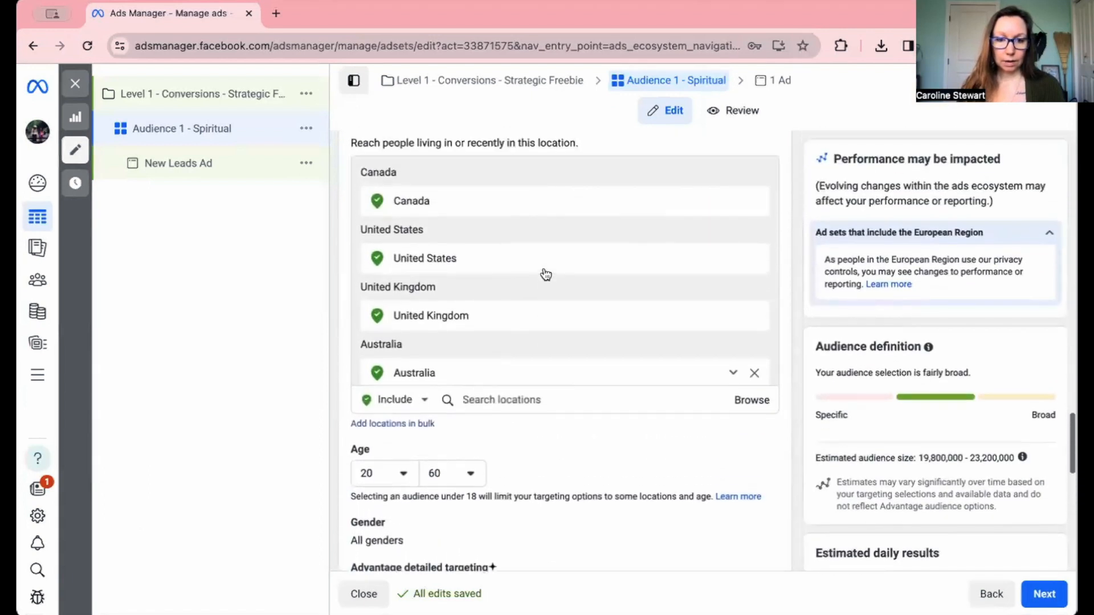
pyautogui.scroll(1, 342, 229)
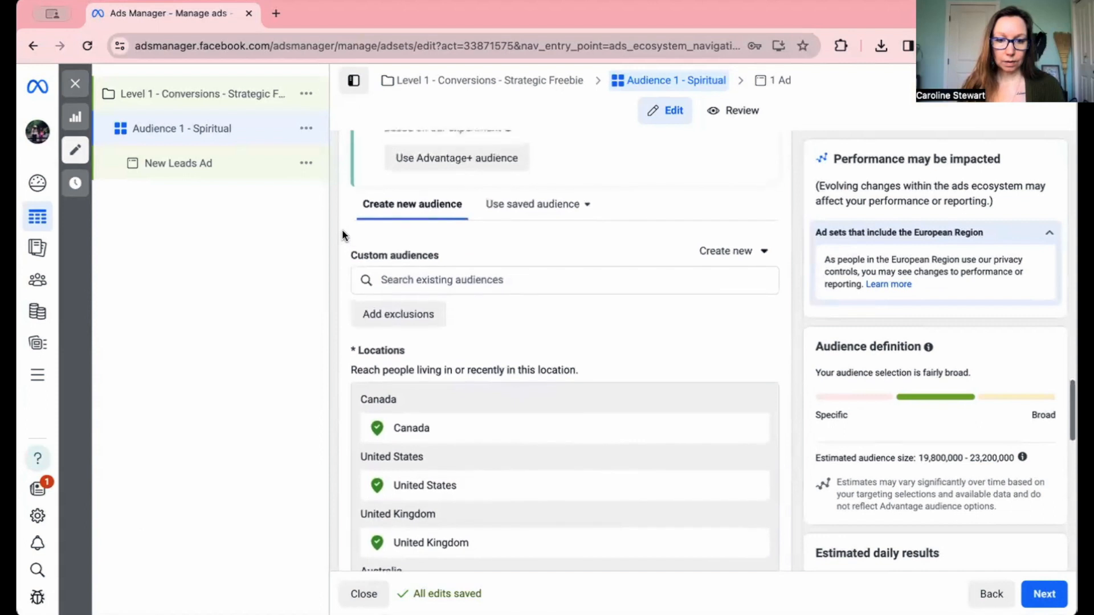
pyautogui.scroll(-3, 342, 229)
pyautogui.scroll(-10, 342, 229)
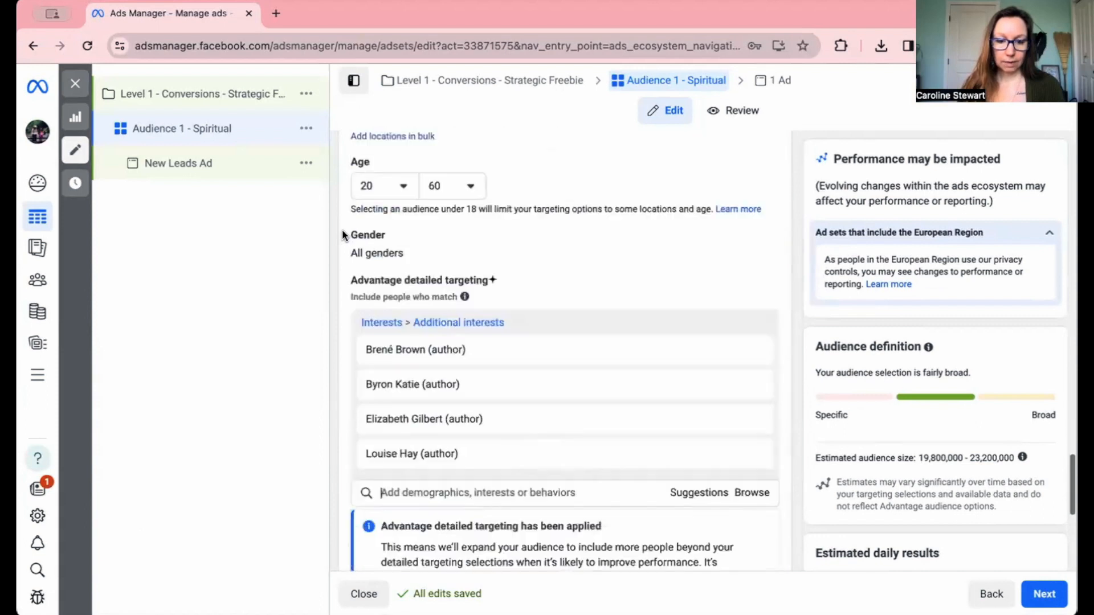
# Step: Save the current targeting as a reusable audience named "Spiritual"
pyautogui.click(434, 505)
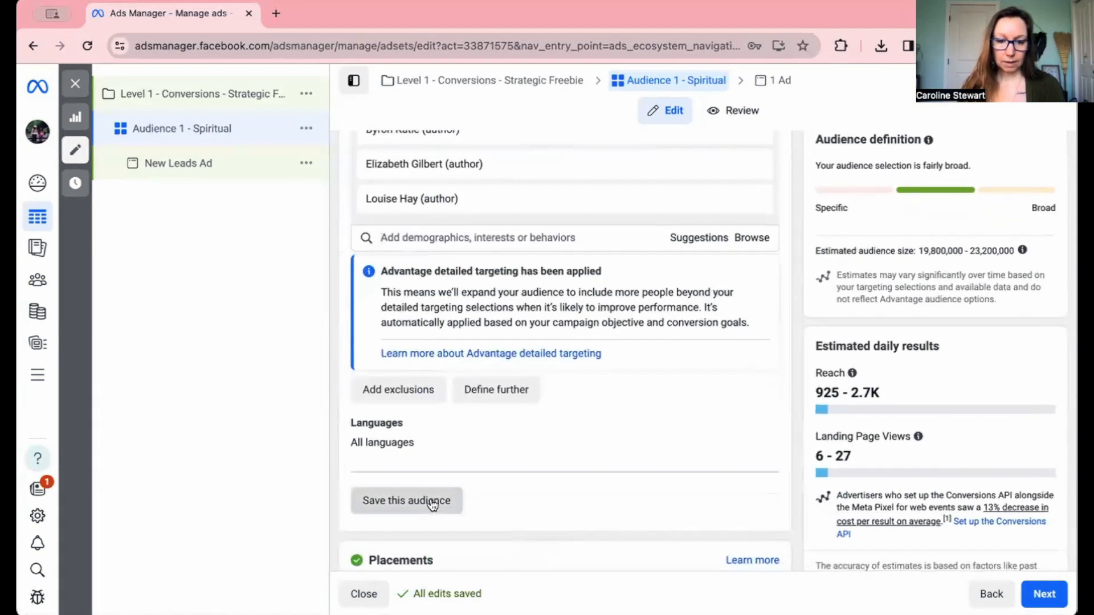
pyautogui.click(471, 240)
pyautogui.tripleClick(471, 241)
pyautogui.write('Spiritual')
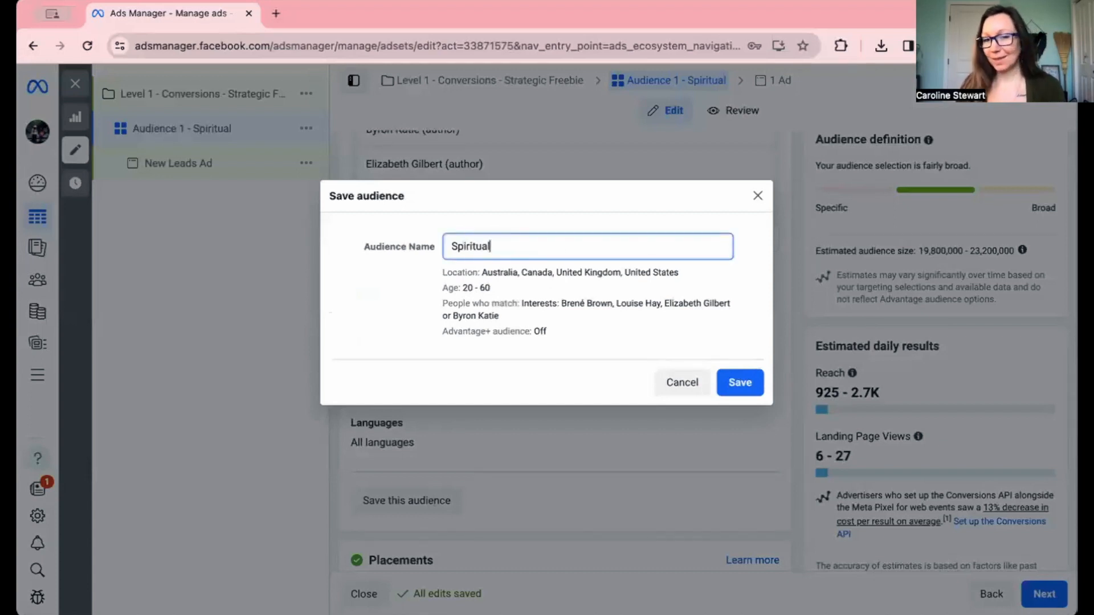
pyautogui.click(736, 383)
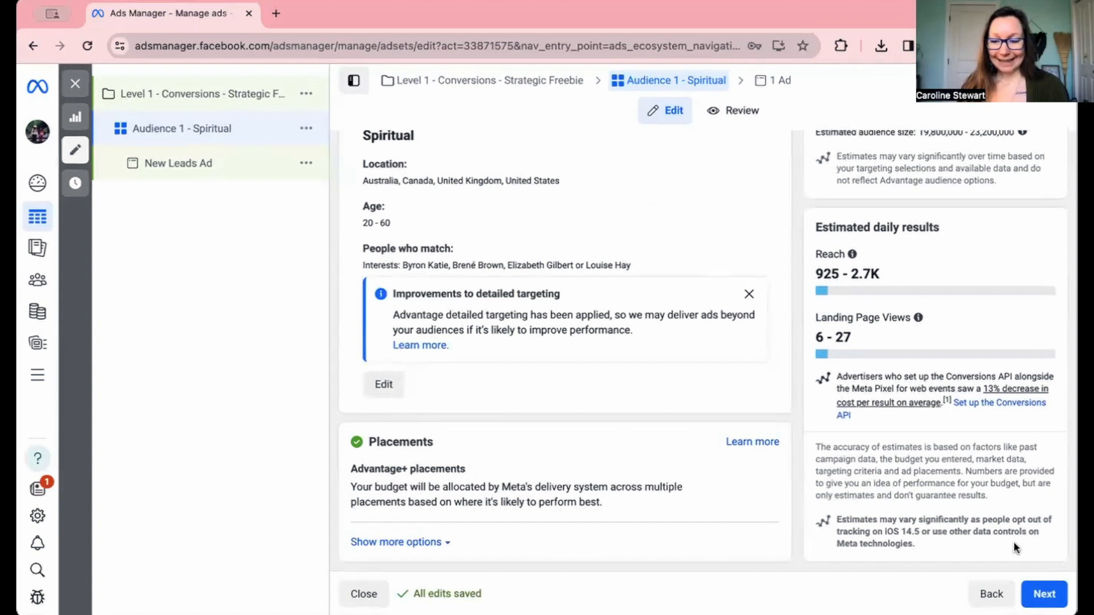
# Step: Continue to the ad level and replace the default ad name with the prefix "Ad"
pyautogui.click(1050, 597)
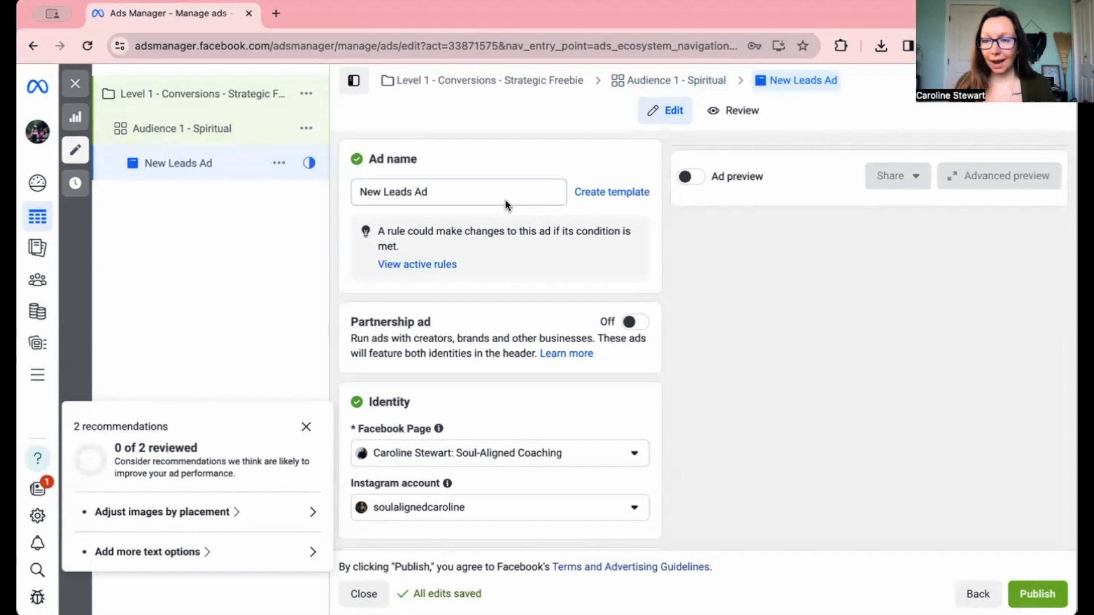
pyautogui.tripleClick(400, 192)
pyautogui.write('Ad 1')
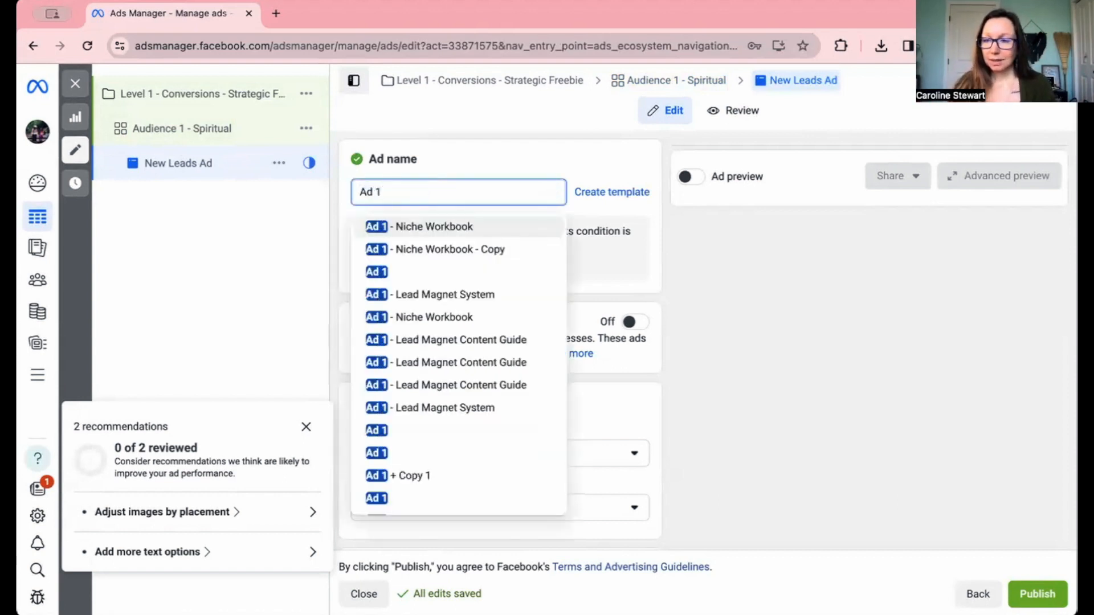
pyautogui.write(' 0')
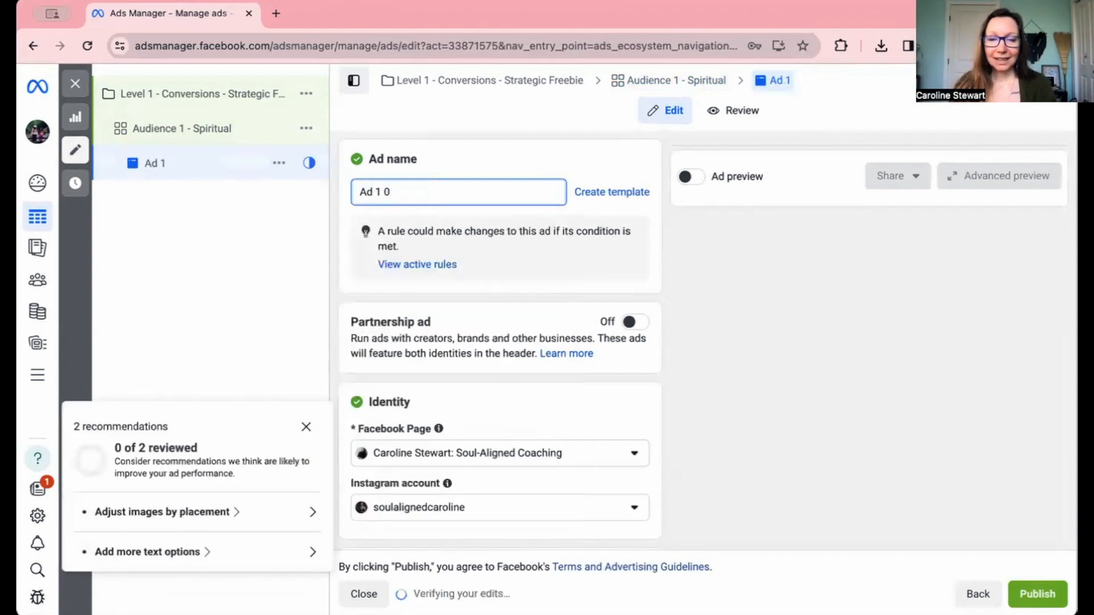
pyautogui.press('BackSpace')
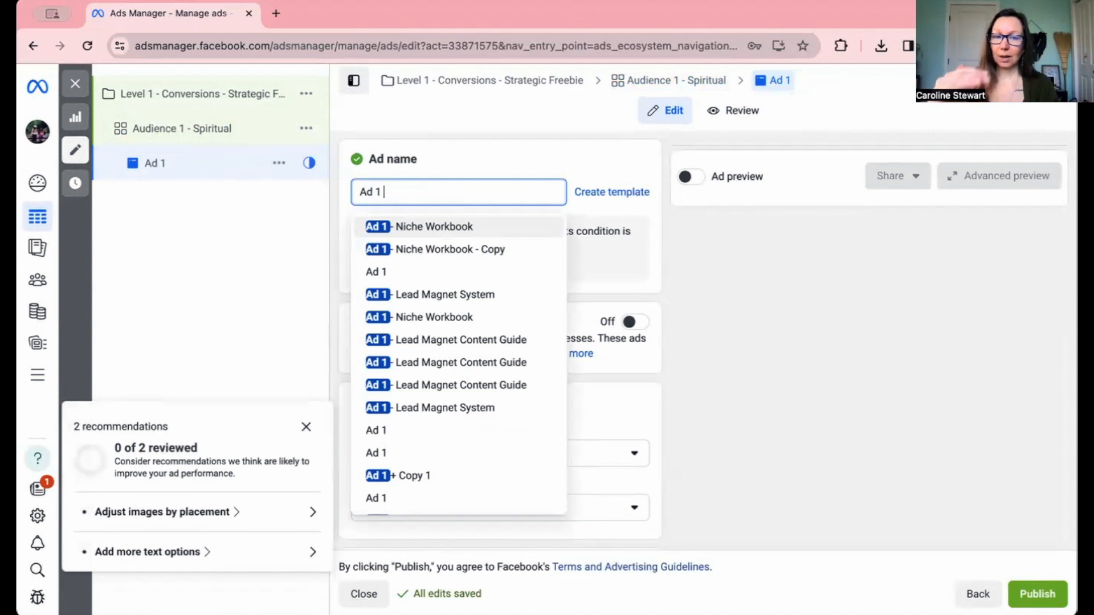
pyautogui.press('BackSpace')
pyautogui.press('BackSpace')
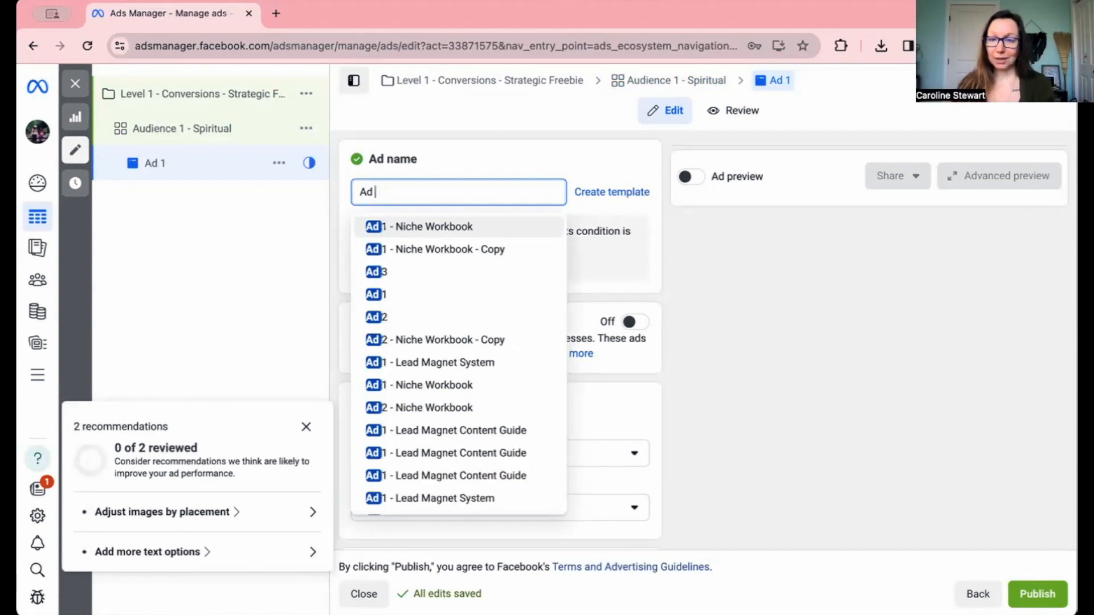
pyautogui.write('2')
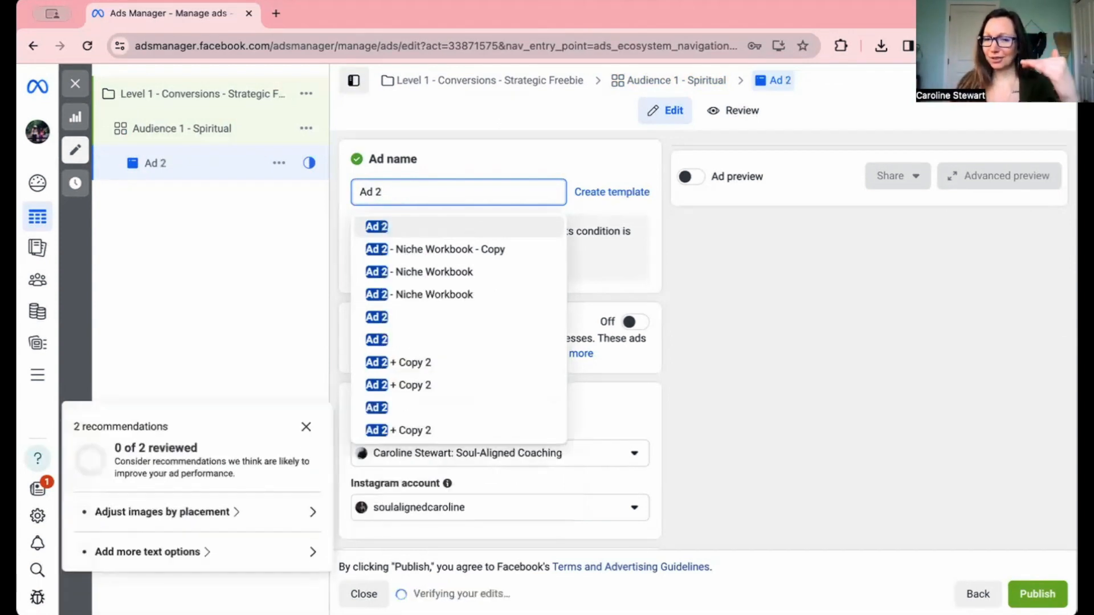
pyautogui.press('BackSpace')
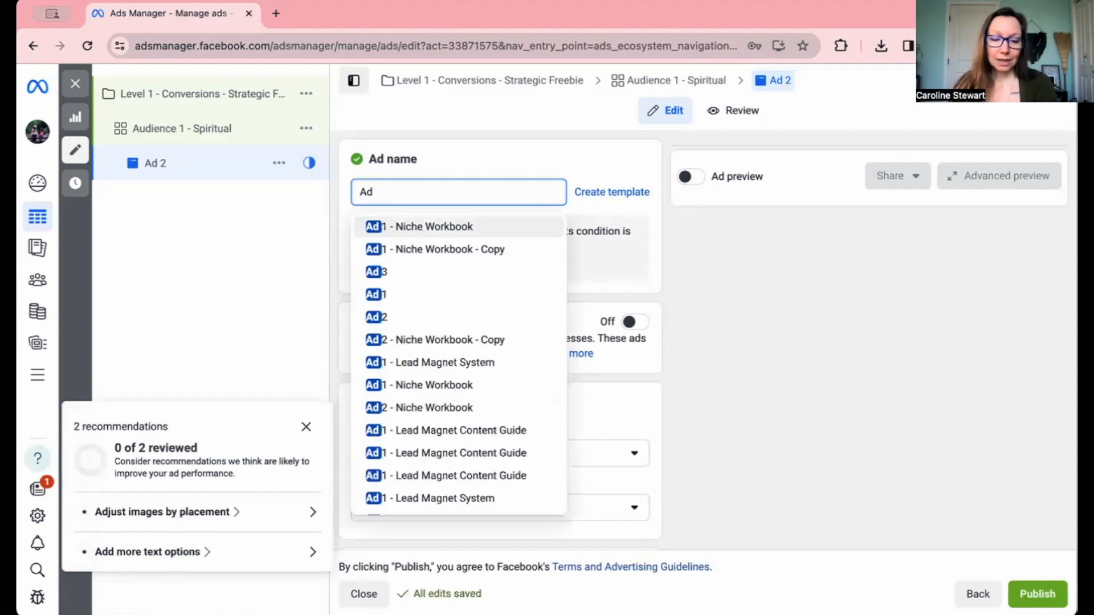
pyautogui.write('1 -')
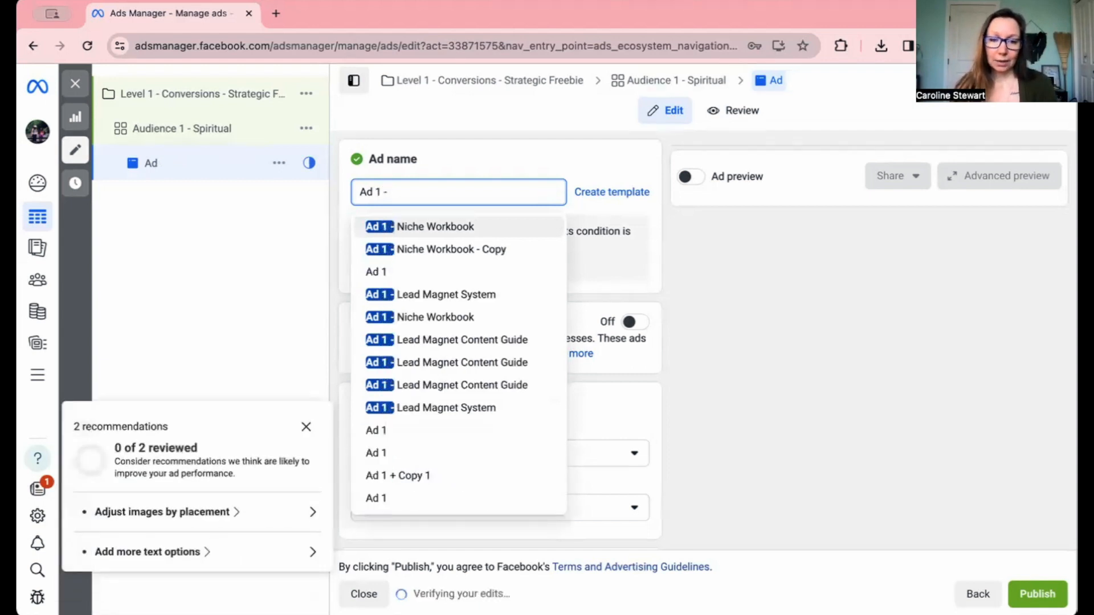
pyautogui.press('BackSpace')
pyautogui.press('BackSpace')
pyautogui.press('BackSpace')
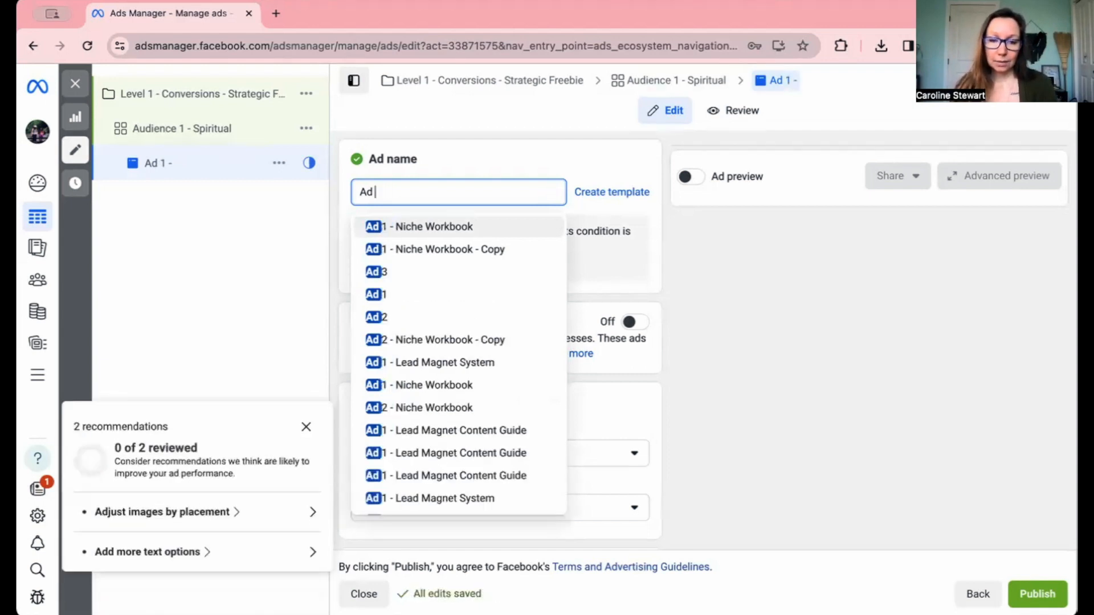
# Step: Complete the ad's name as "Ad - Freebie"
pyautogui.write('- Freebie')
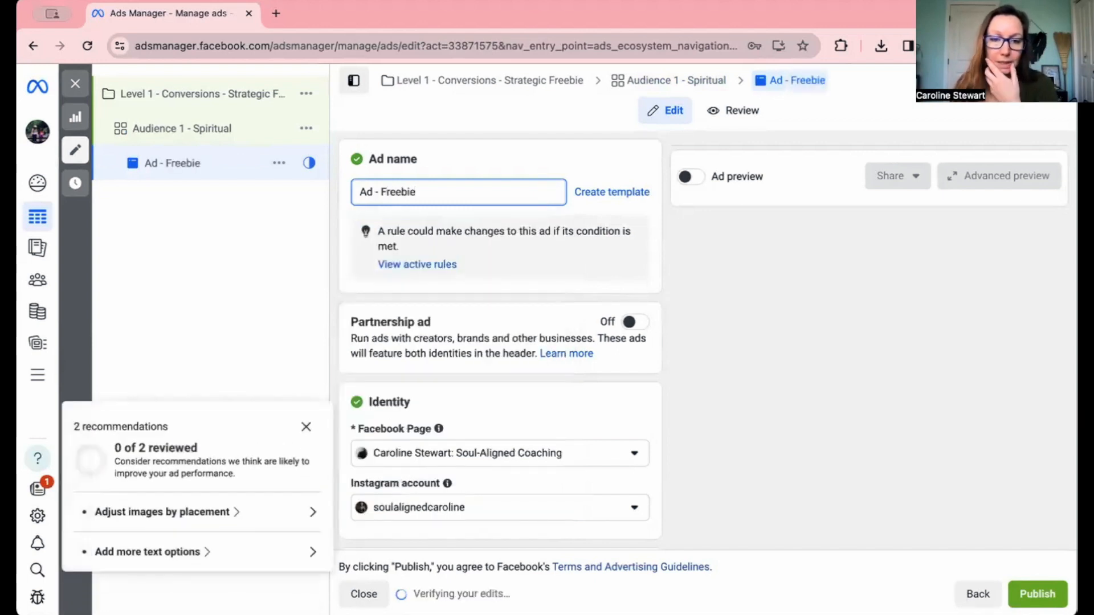
pyautogui.click(569, 292)
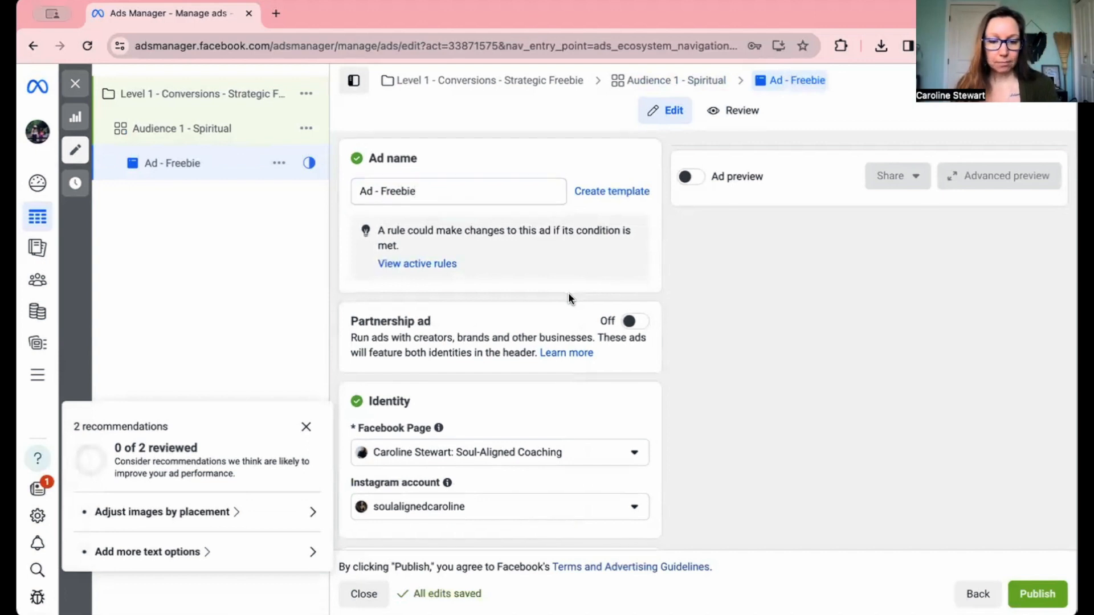
# Step: Review the ad's identity, creative source, format and multi-advertiser settings, through to the ad creative section
pyautogui.scroll(-2, 568, 292)
pyautogui.scroll(-1, 569, 292)
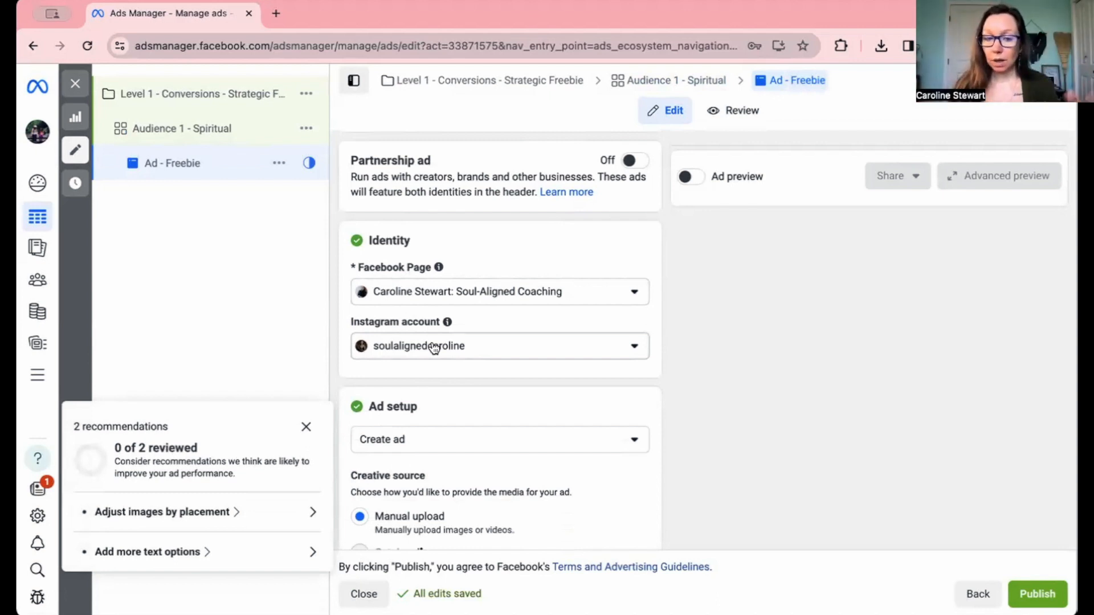
pyautogui.scroll(-3, 341, 367)
pyautogui.scroll(-2, 340, 367)
pyautogui.scroll(-1, 340, 367)
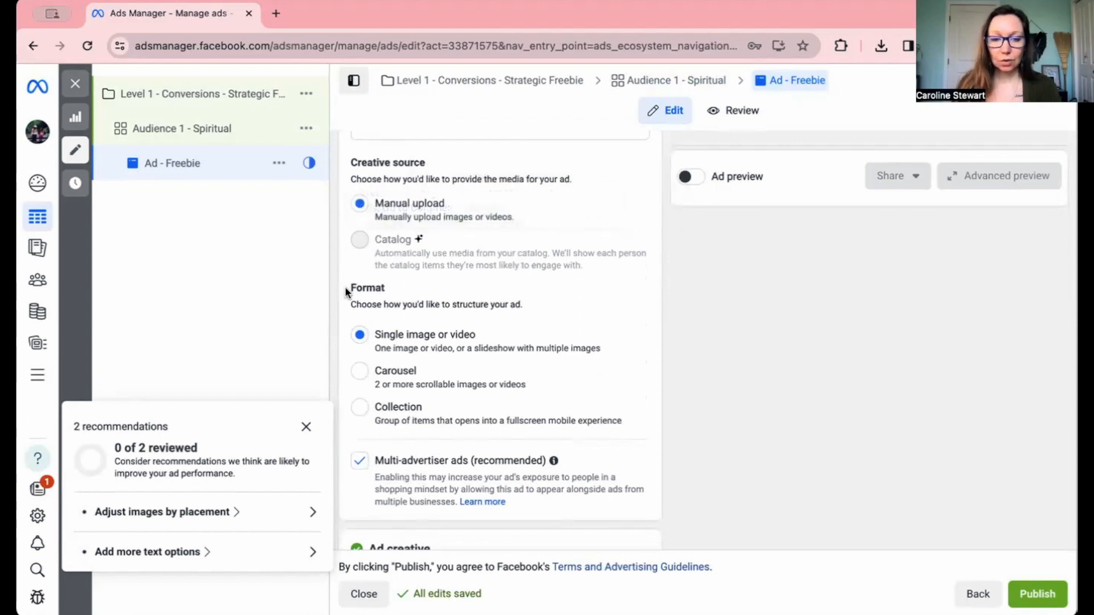
pyautogui.scroll(-1, 346, 288)
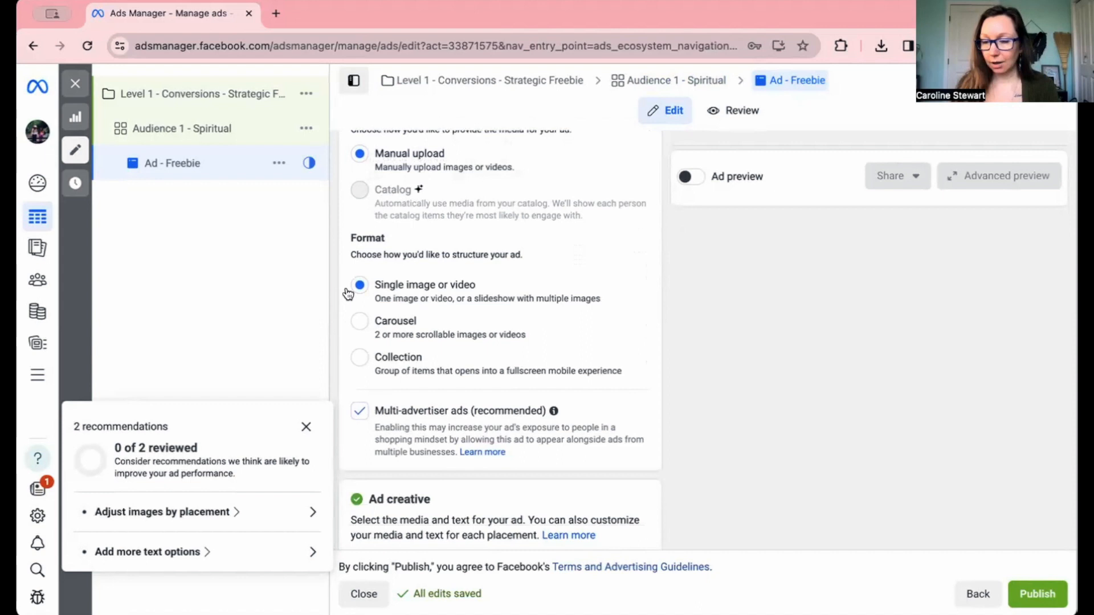
pyautogui.scroll(-1, 348, 293)
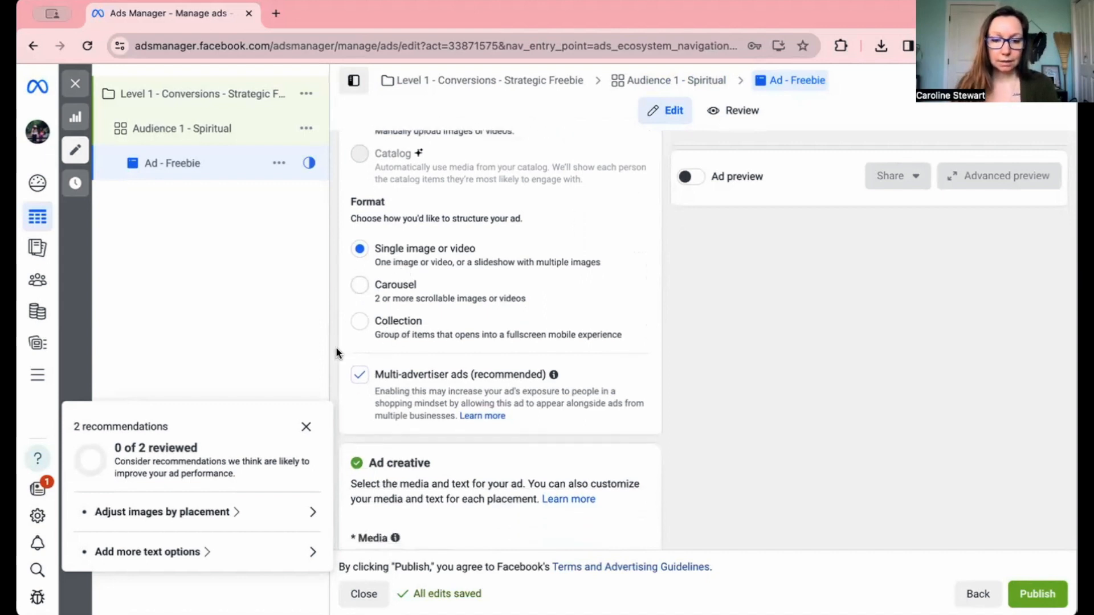
pyautogui.scroll(-2, 336, 348)
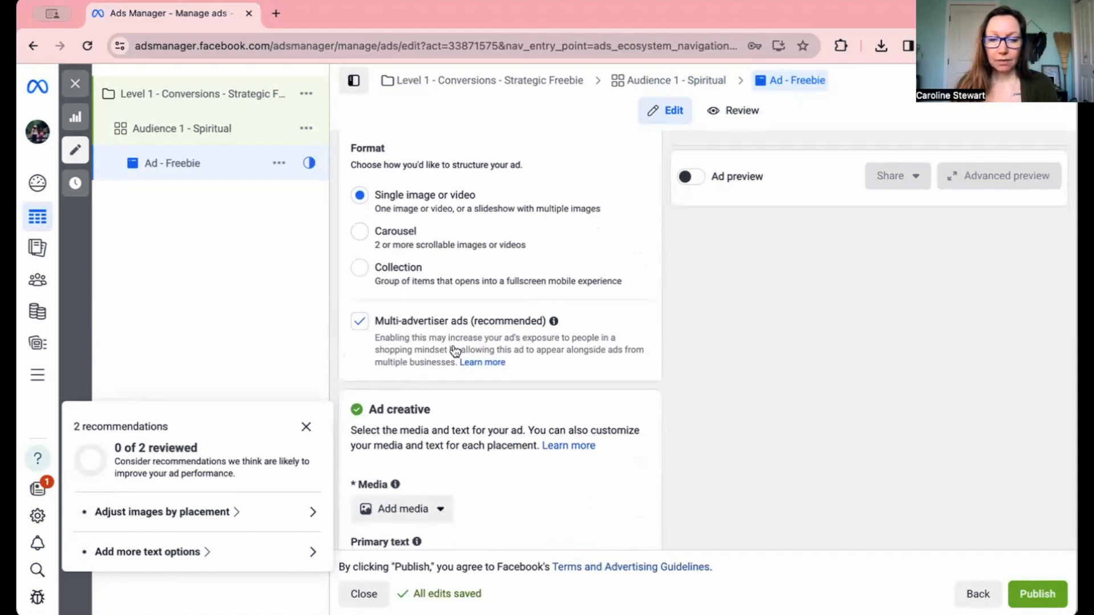
pyautogui.scroll(-5, 336, 353)
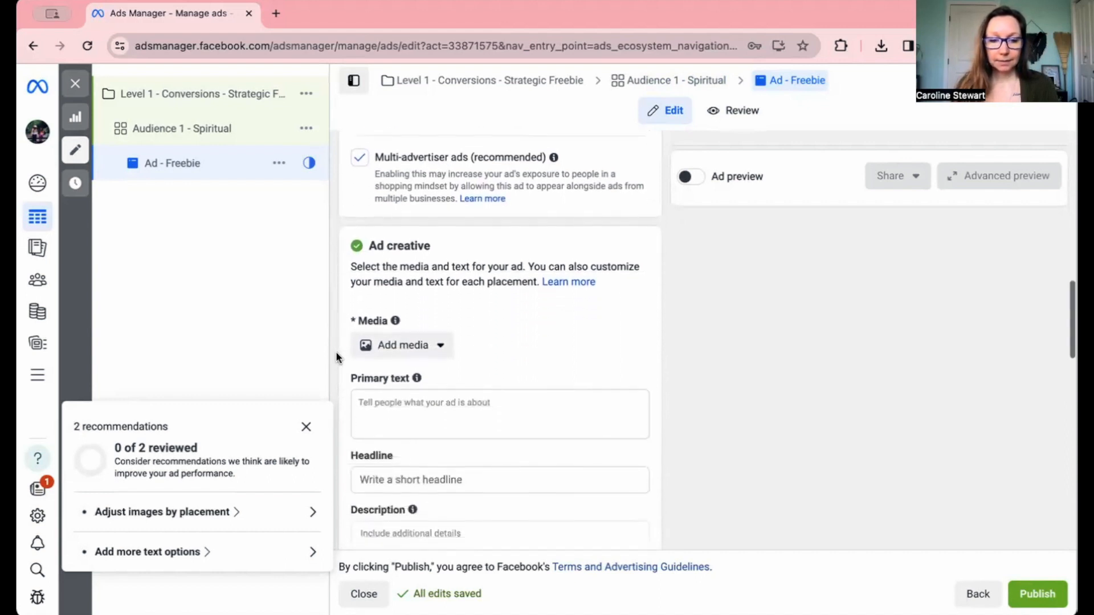
# Step: Add the light-background "Free Workbook + ChatGPT Prompts" image from the account images as the ad's media
pyautogui.click(414, 337)
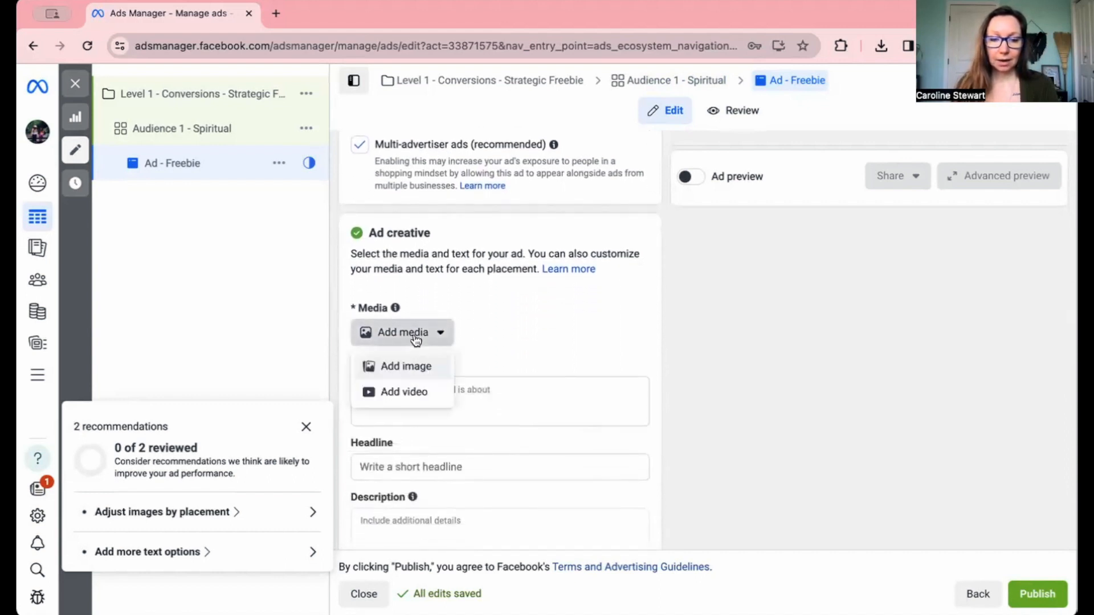
pyautogui.click(413, 369)
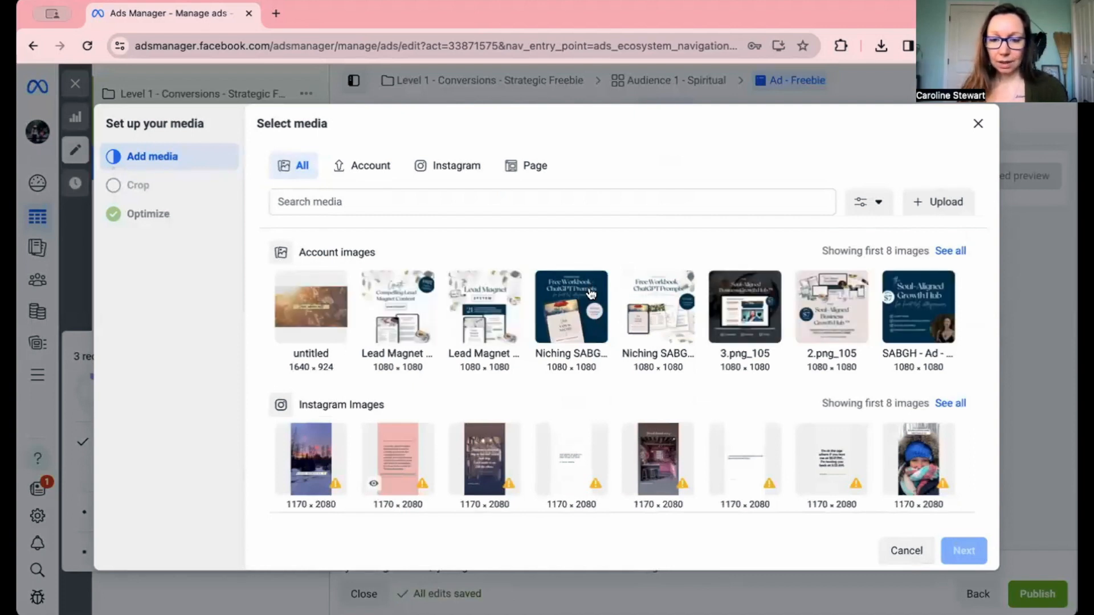
pyautogui.click(645, 311)
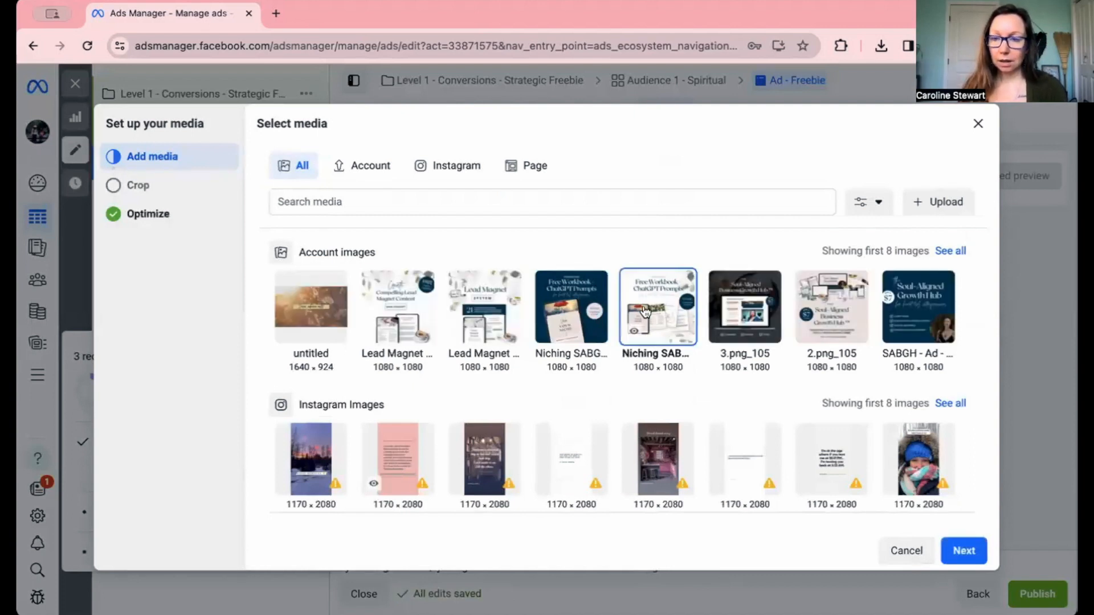
pyautogui.click(950, 550)
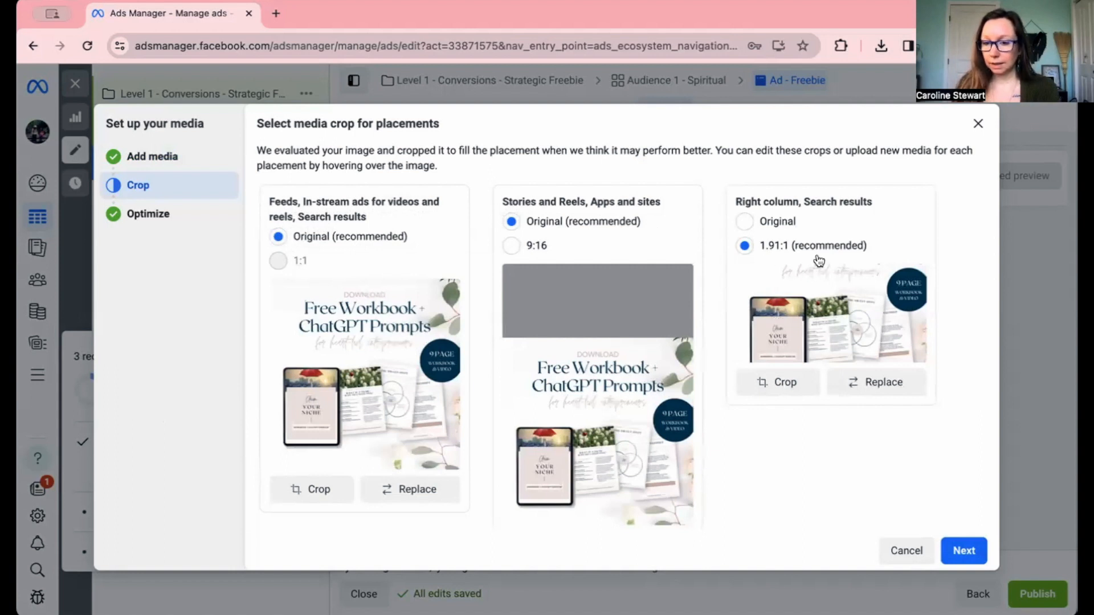
# Step: Check the image crops for each placement group and accept the recommended Original and 1.91:1 settings
pyautogui.scroll(-2, 772, 466)
pyautogui.scroll(3, 772, 465)
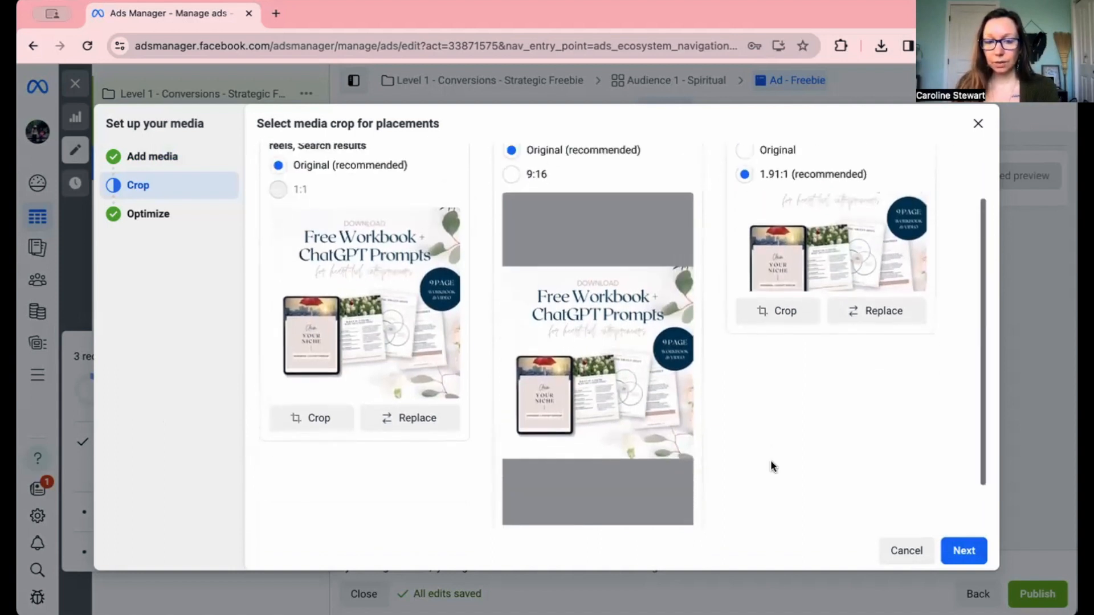
pyautogui.click(963, 550)
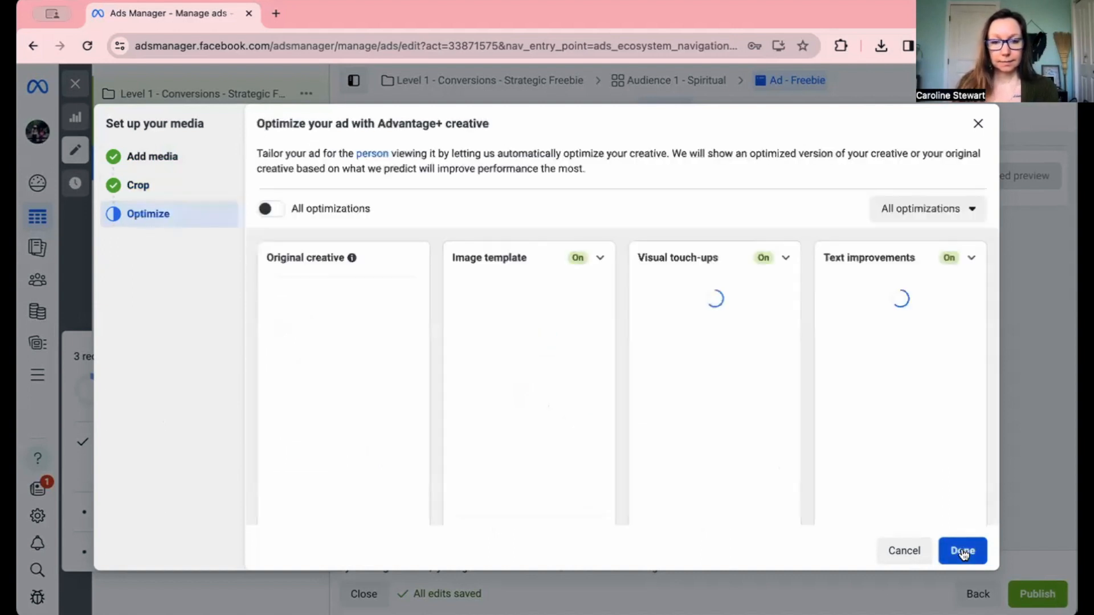
# Step: Review the Advantage+ creative optimizations and preview the suggested music track "Celebrate (prod. by d.higgs)"
pyautogui.scroll(-2, 775, 425)
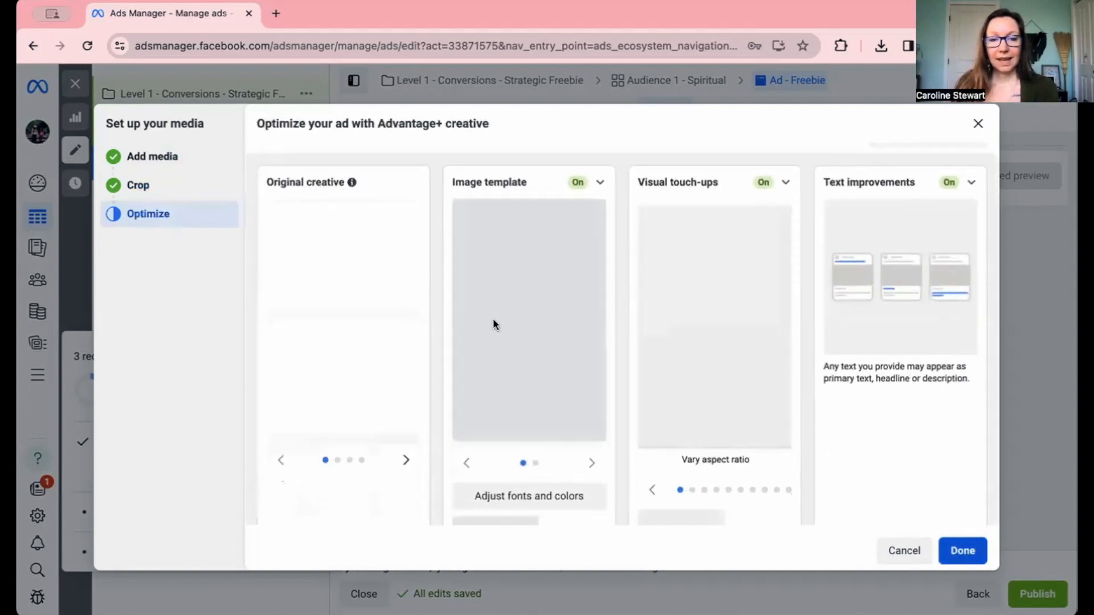
pyautogui.scroll(2, 494, 318)
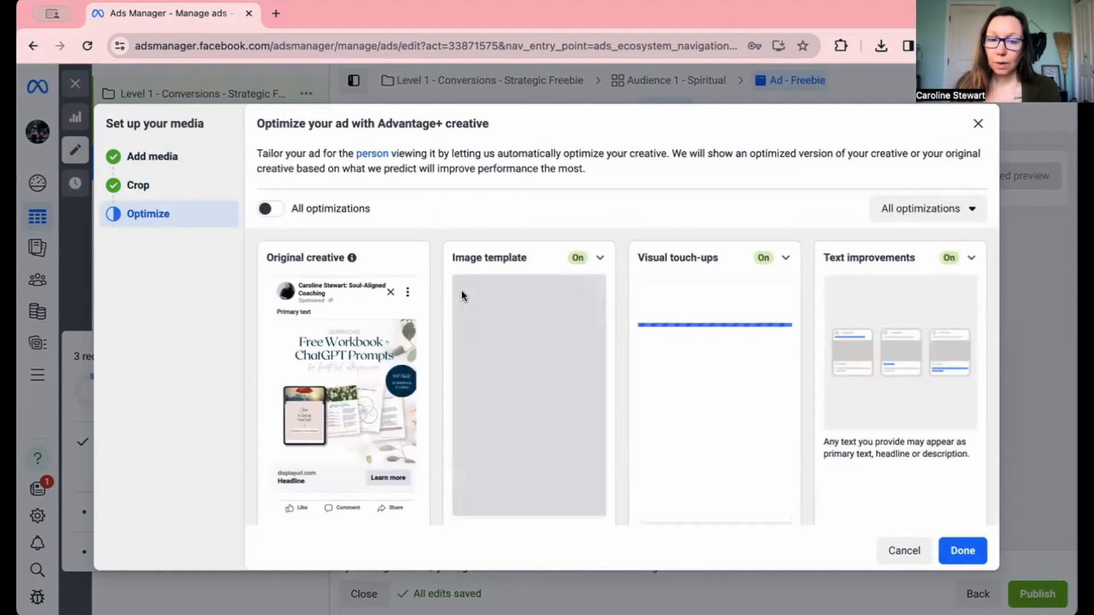
pyautogui.scroll(-2, 440, 327)
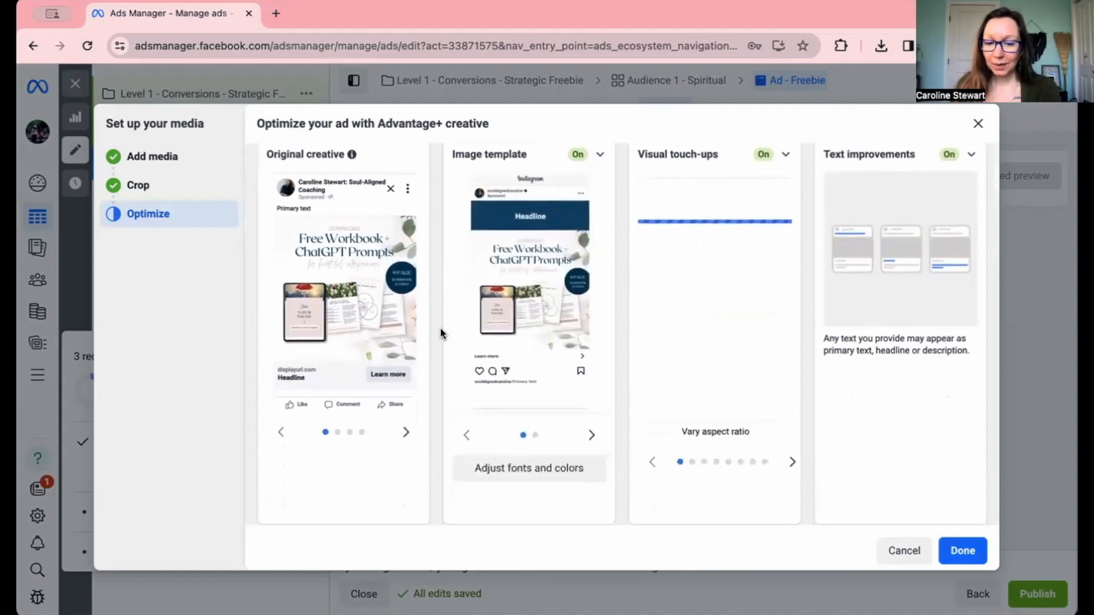
pyautogui.scroll(-5, 440, 327)
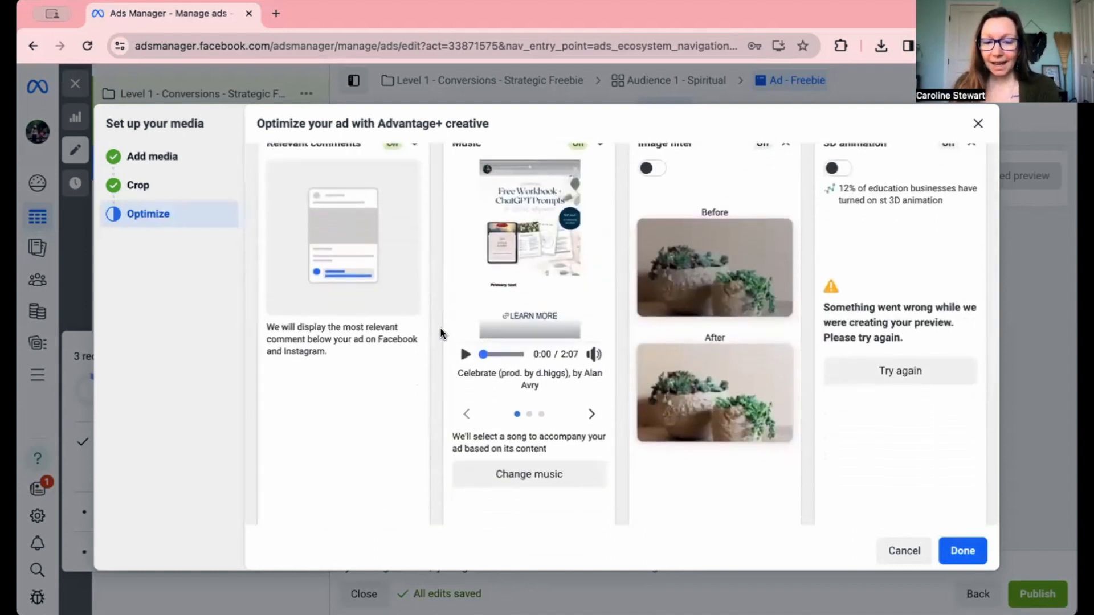
pyautogui.scroll(1, 440, 327)
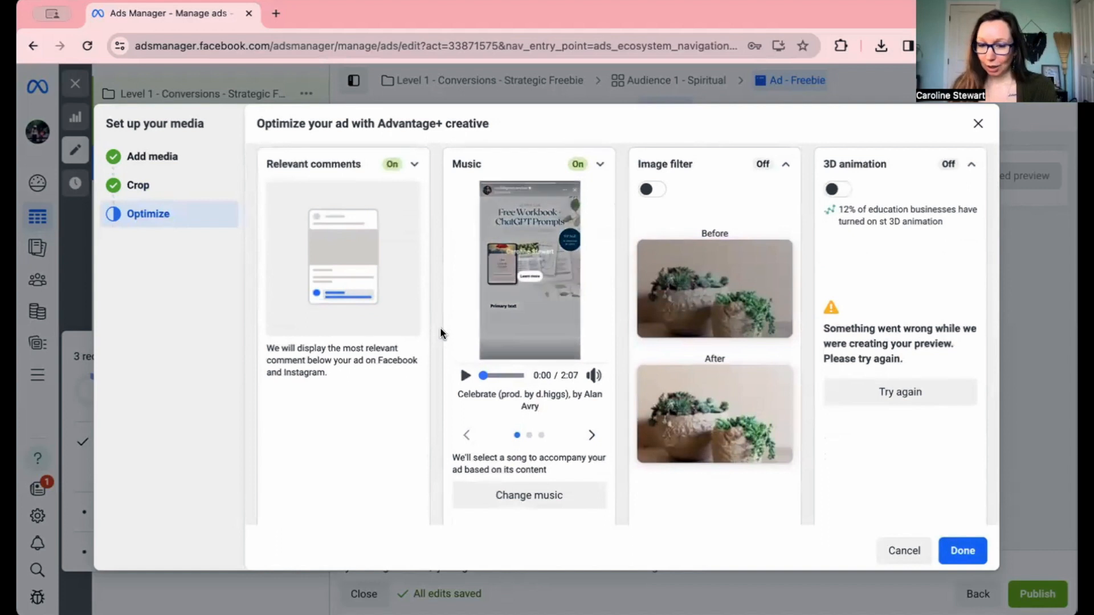
pyautogui.scroll(1, 440, 328)
pyautogui.scroll(-1, 441, 329)
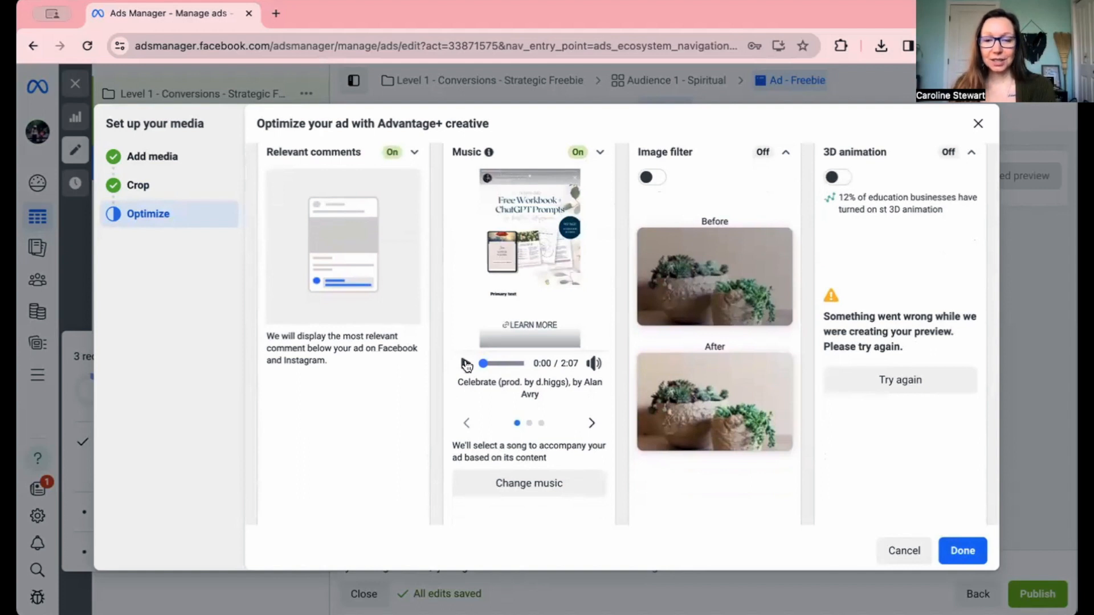
pyautogui.click(466, 363)
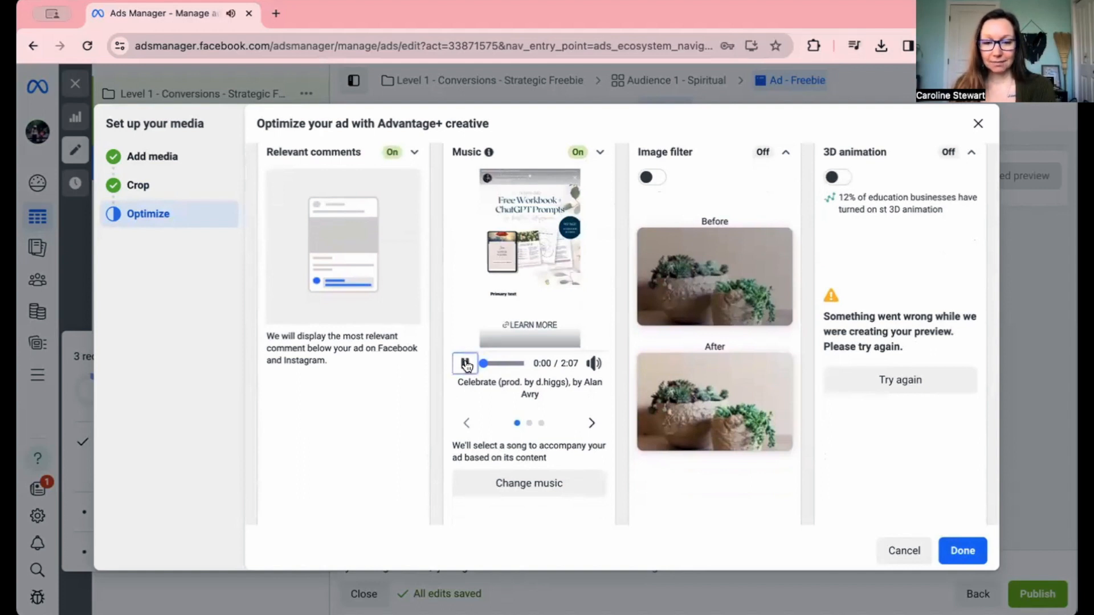
pyautogui.click(466, 364)
# Step: Turn off automatic music selection and keep the suggested songs Celebrate, Good Vibes Only and Catch Vibes
pyautogui.click(530, 483)
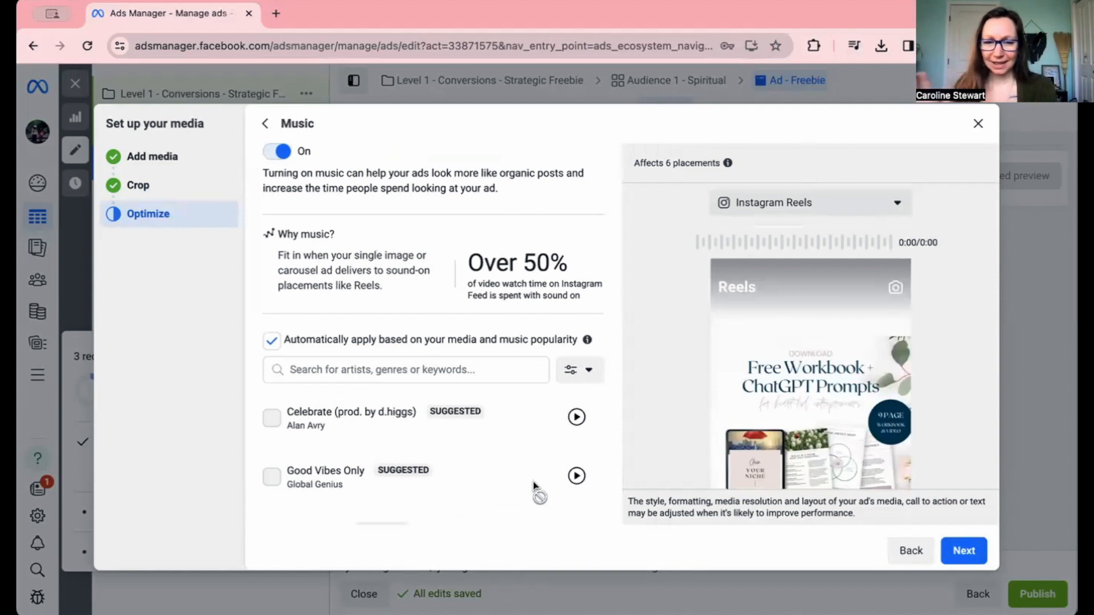
pyautogui.click(272, 341)
pyautogui.scroll(-5, 333, 470)
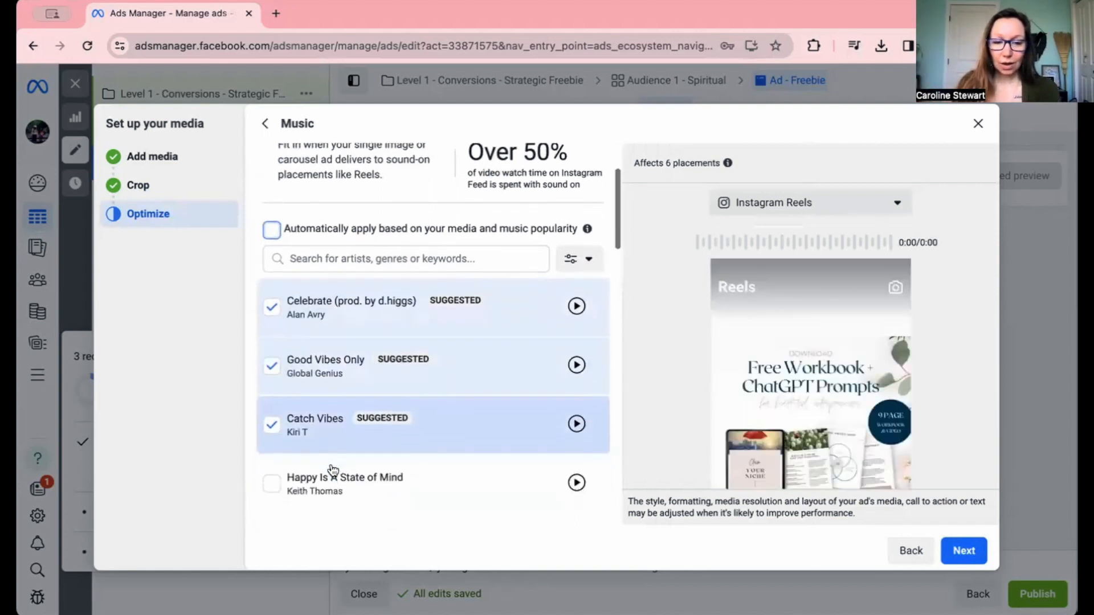
pyautogui.scroll(1, 333, 470)
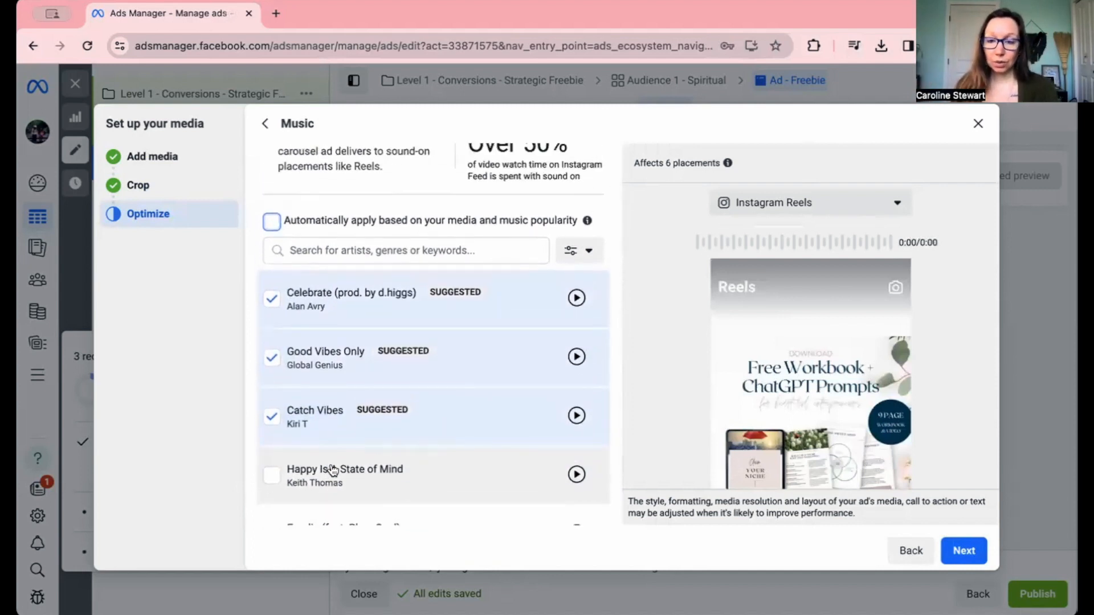
pyautogui.click(963, 556)
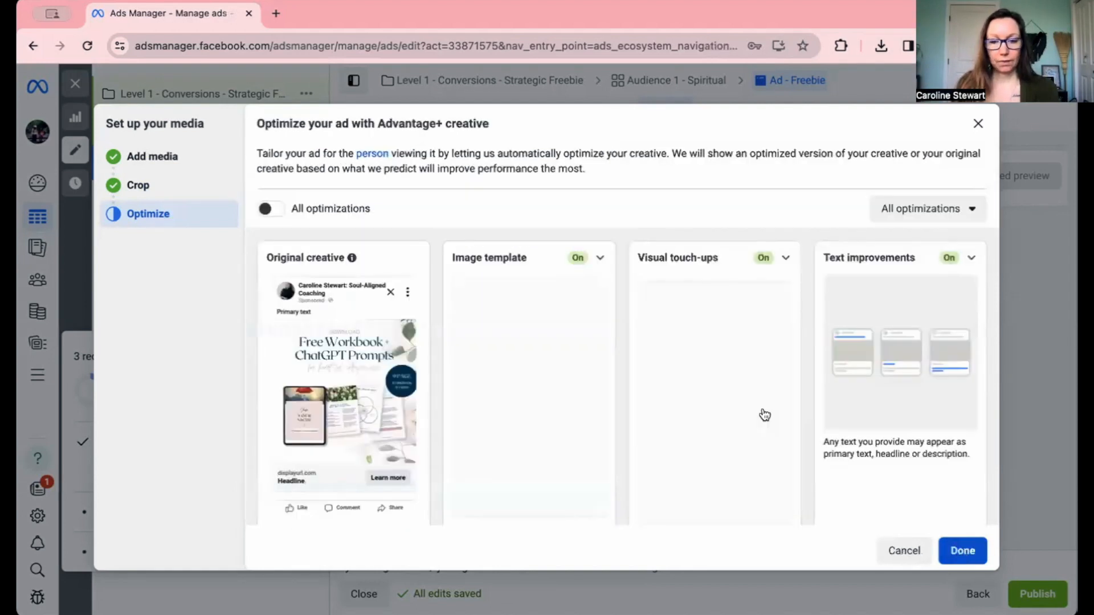
# Step: Check the full set of Advantage+ creative optimizations through to Expand image and finish the media setup
pyautogui.scroll(-5, 741, 402)
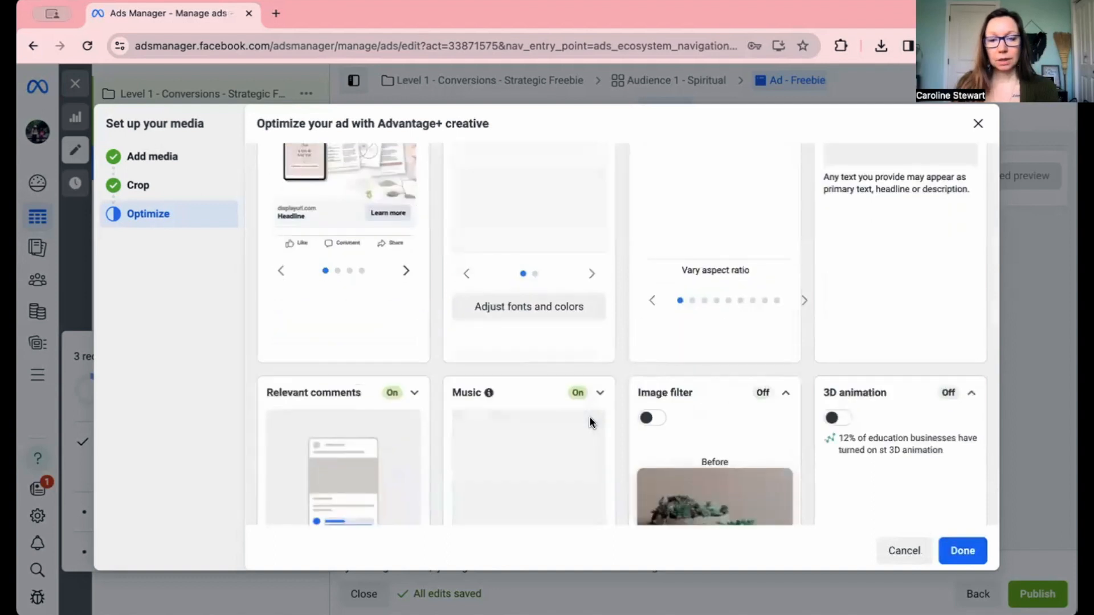
pyautogui.scroll(-4, 590, 416)
pyautogui.scroll(-7, 589, 416)
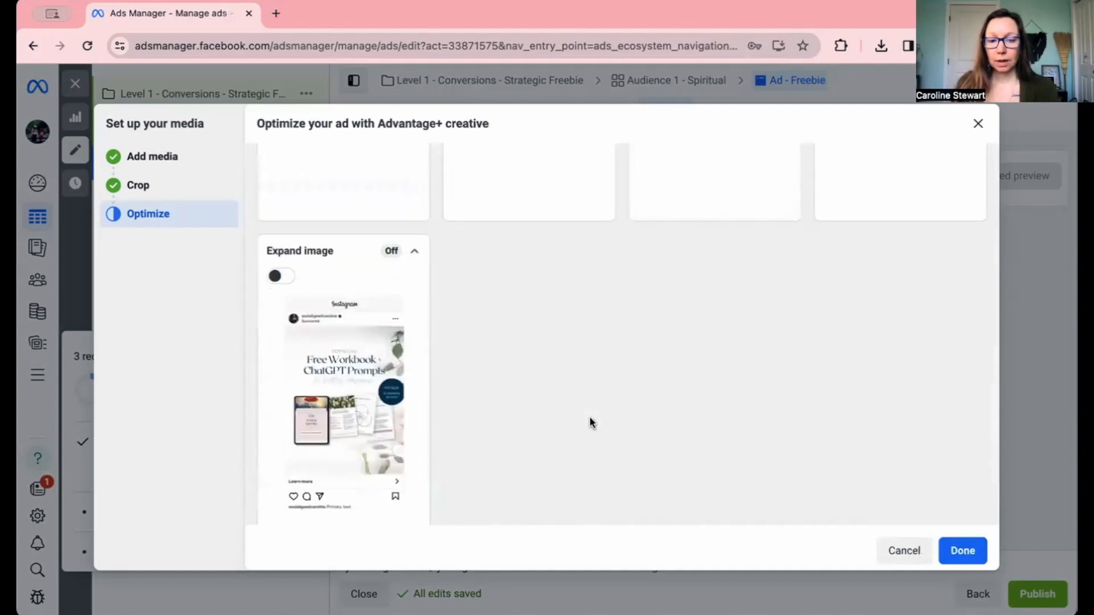
pyautogui.scroll(3, 589, 416)
pyautogui.scroll(10, 589, 416)
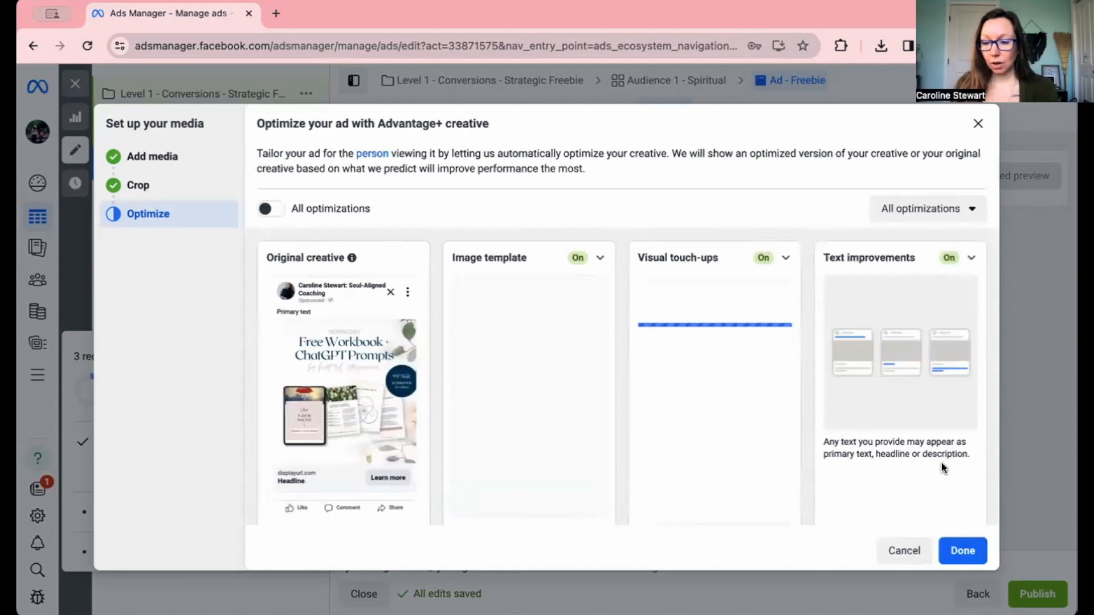
pyautogui.click(955, 552)
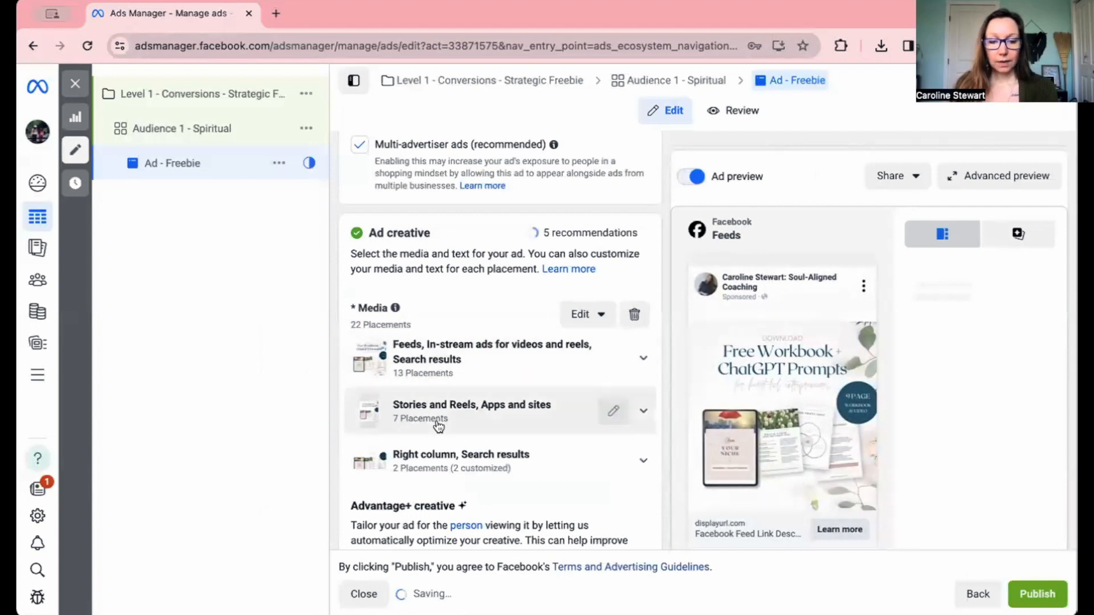
# Step: Enter "This is where you caption goes" as the ad's primary text
pyautogui.scroll(-4, 435, 422)
pyautogui.scroll(-2, 436, 422)
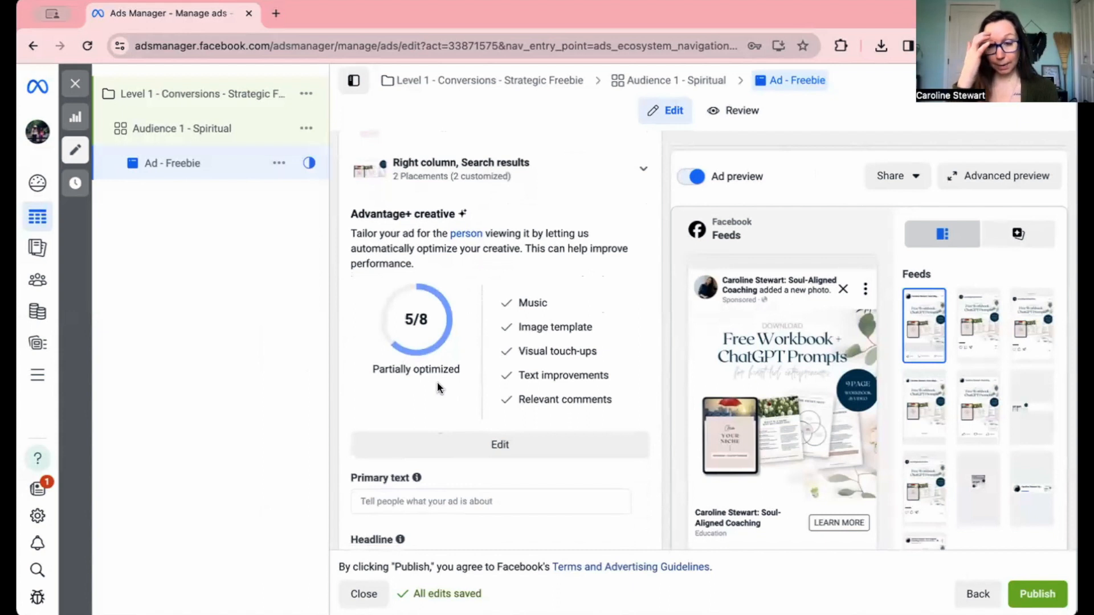
pyautogui.scroll(-3, 438, 383)
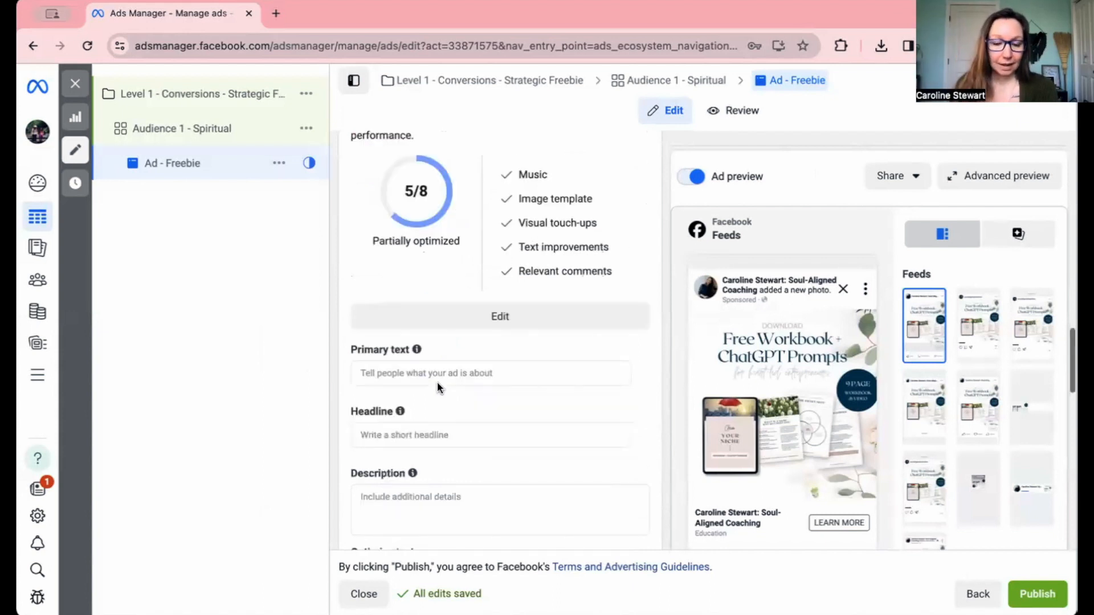
pyautogui.click(406, 343)
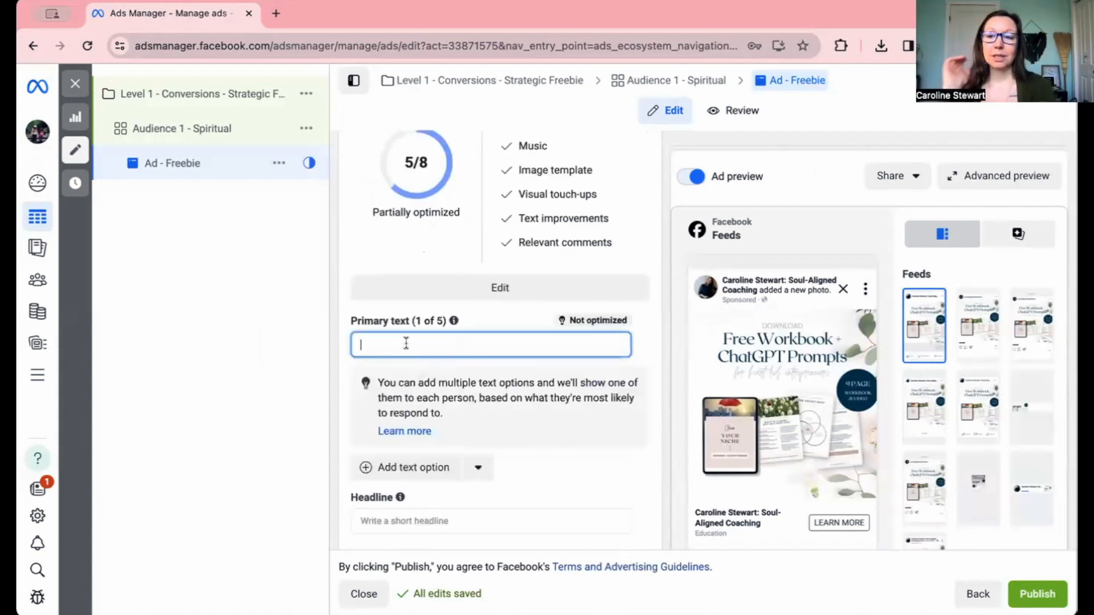
pyautogui.write('This is wher')
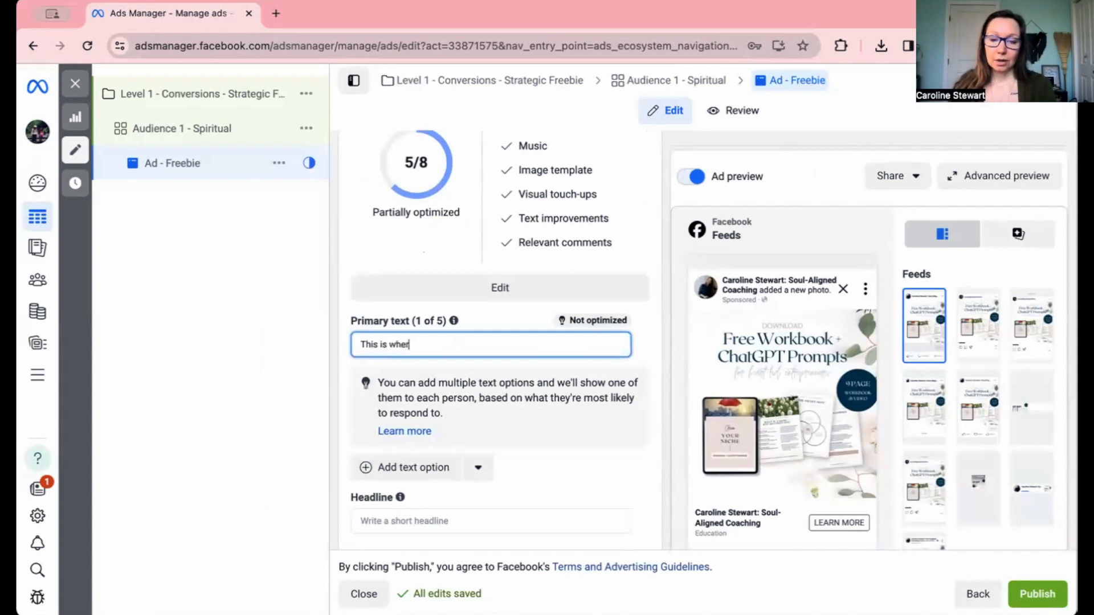
pyautogui.write('e you caption goes')
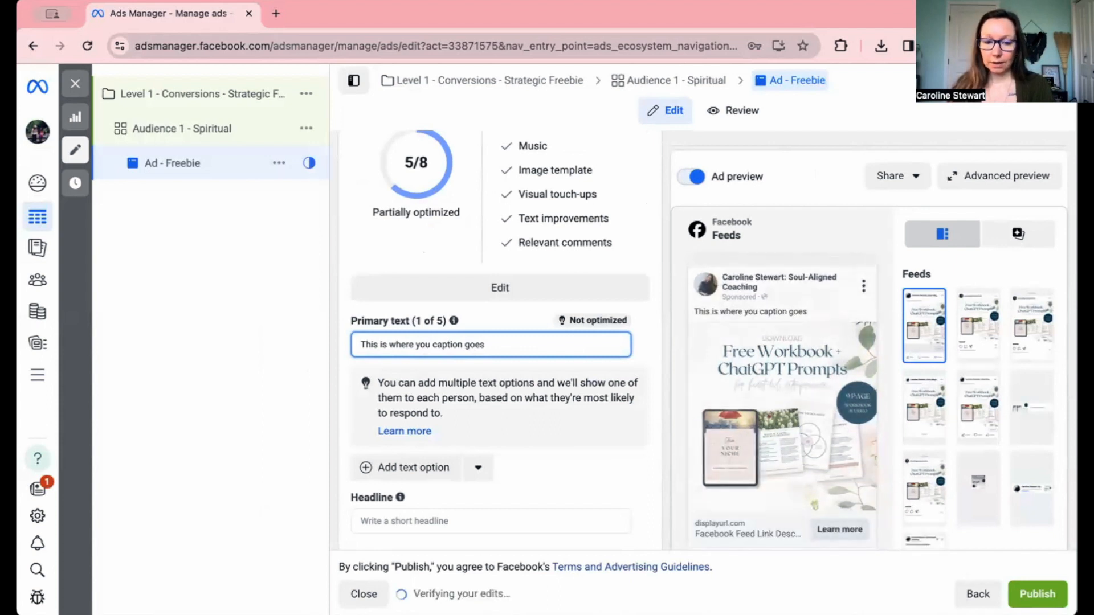
# Step: Enter "Free Download" as the ad's headline
pyautogui.scroll(-2, 403, 364)
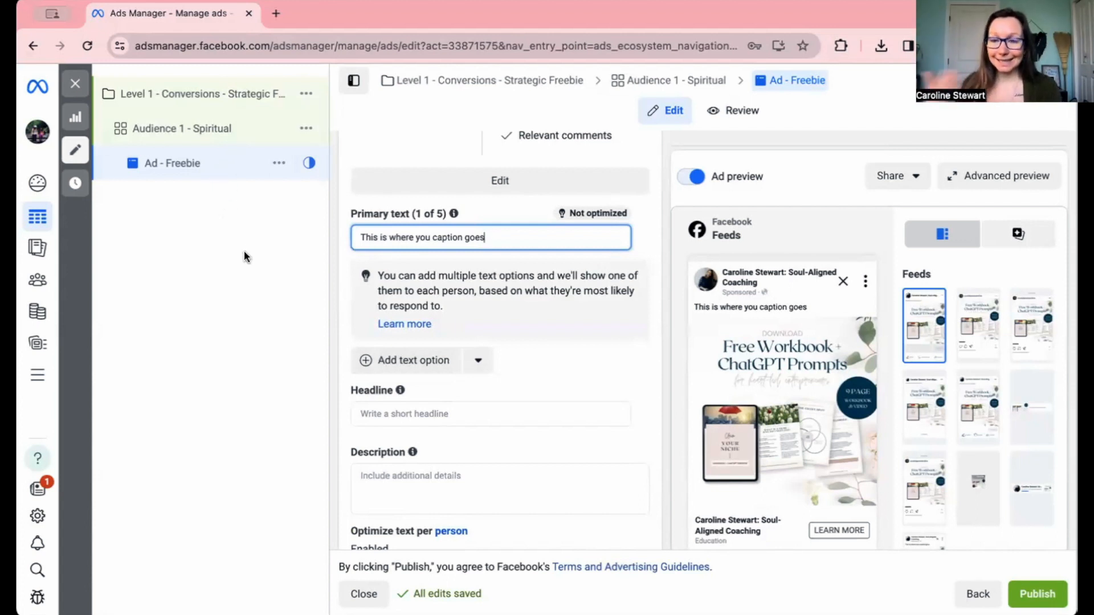
pyautogui.click(412, 412)
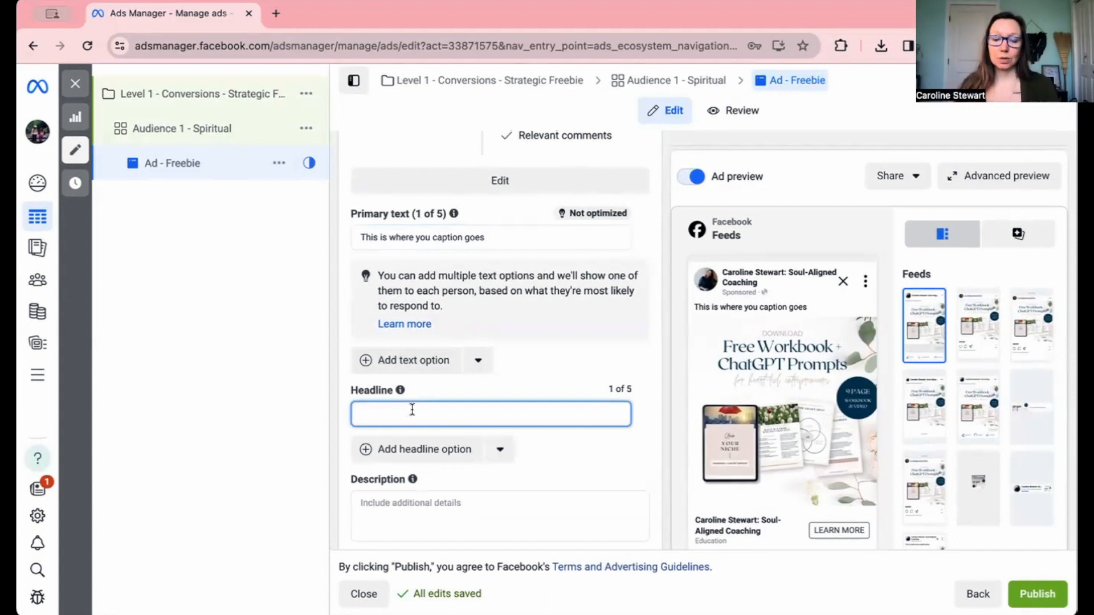
pyautogui.write('Fr')
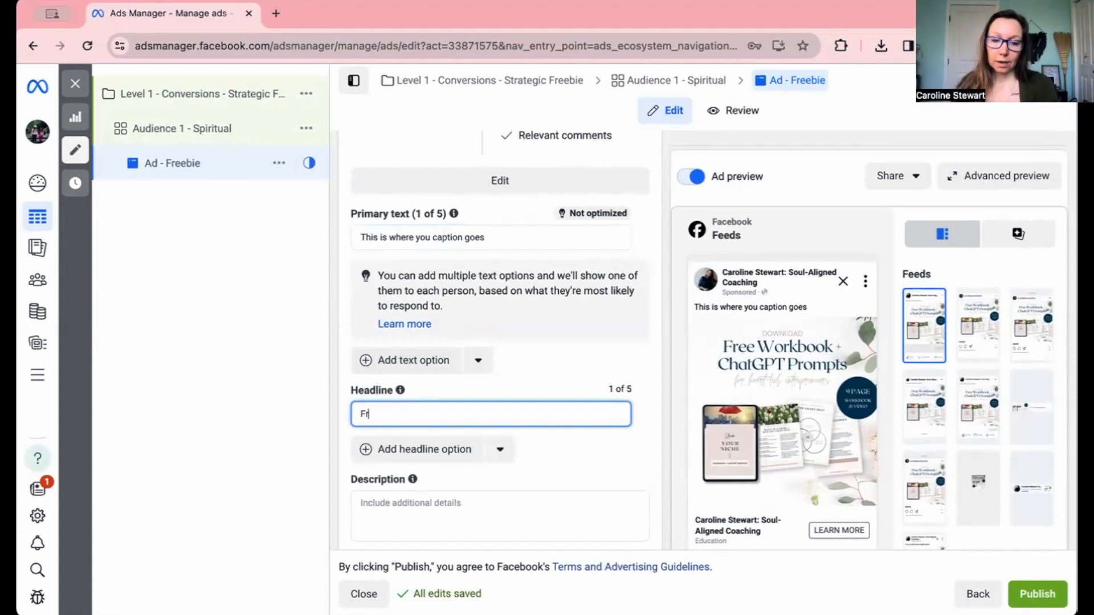
pyautogui.write('eee Download')
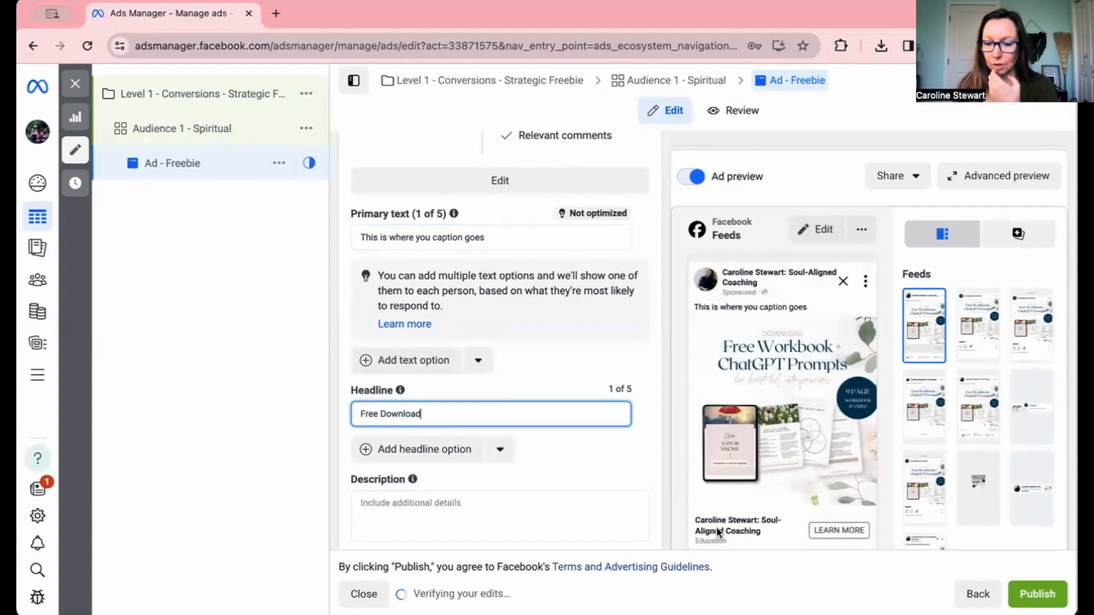
# Step: Look through the available call to action options for the ad and keep Learn more
pyautogui.scroll(-3, 452, 411)
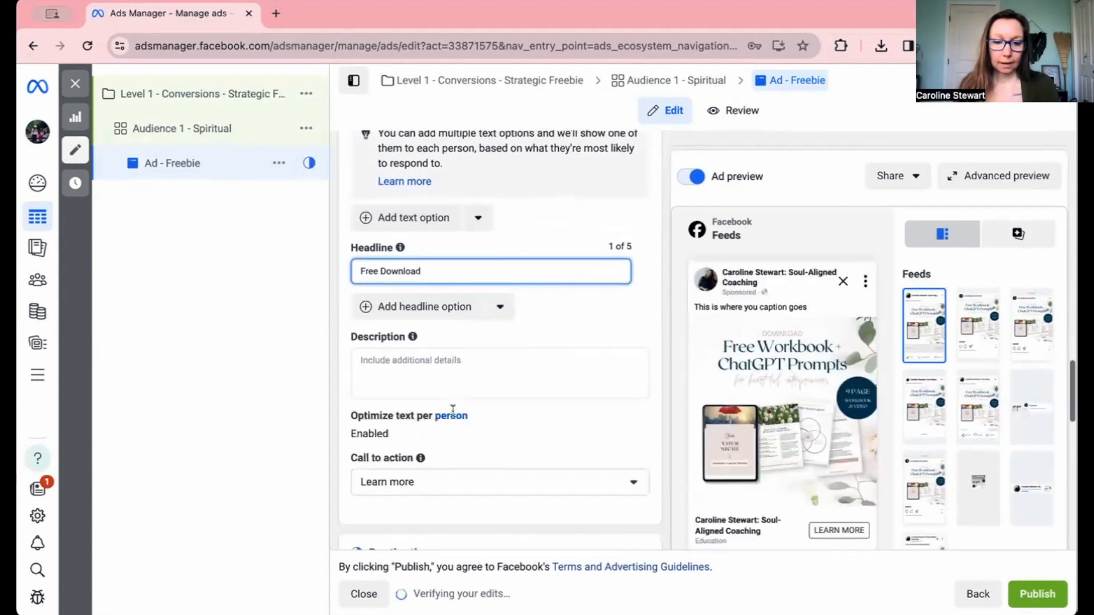
pyautogui.scroll(-2, 452, 408)
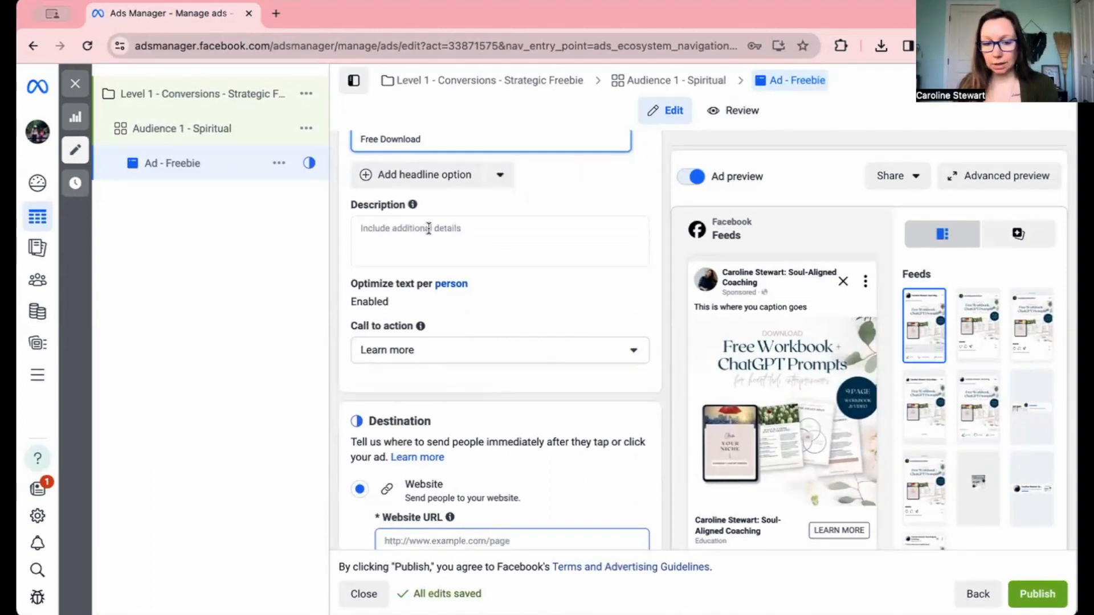
pyautogui.scroll(-1, 429, 228)
pyautogui.click(419, 331)
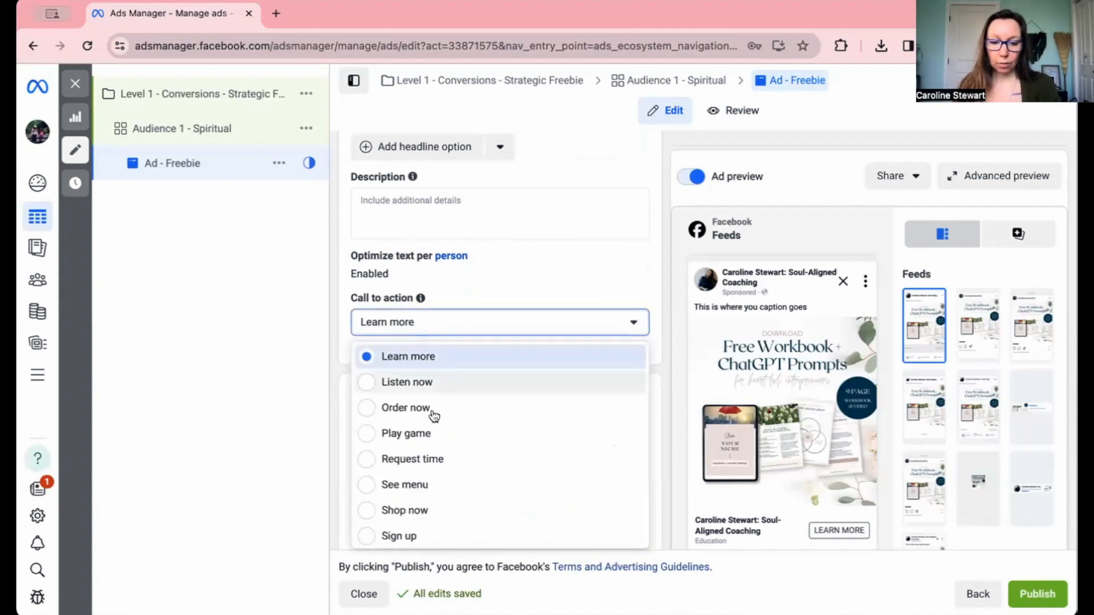
pyautogui.scroll(-4, 434, 416)
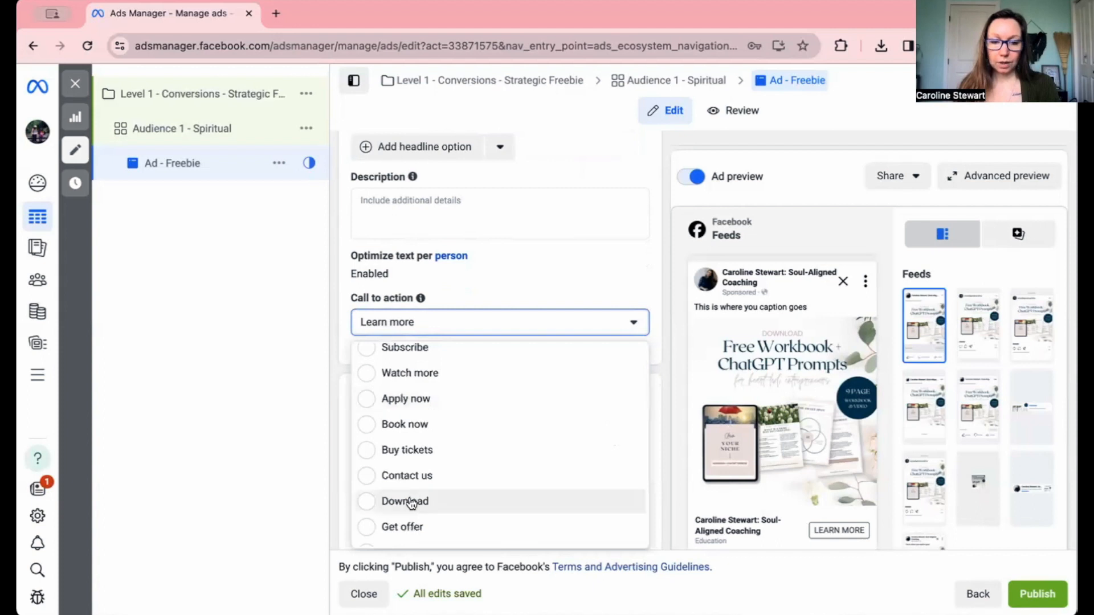
pyautogui.scroll(2, 416, 458)
pyautogui.scroll(2, 418, 464)
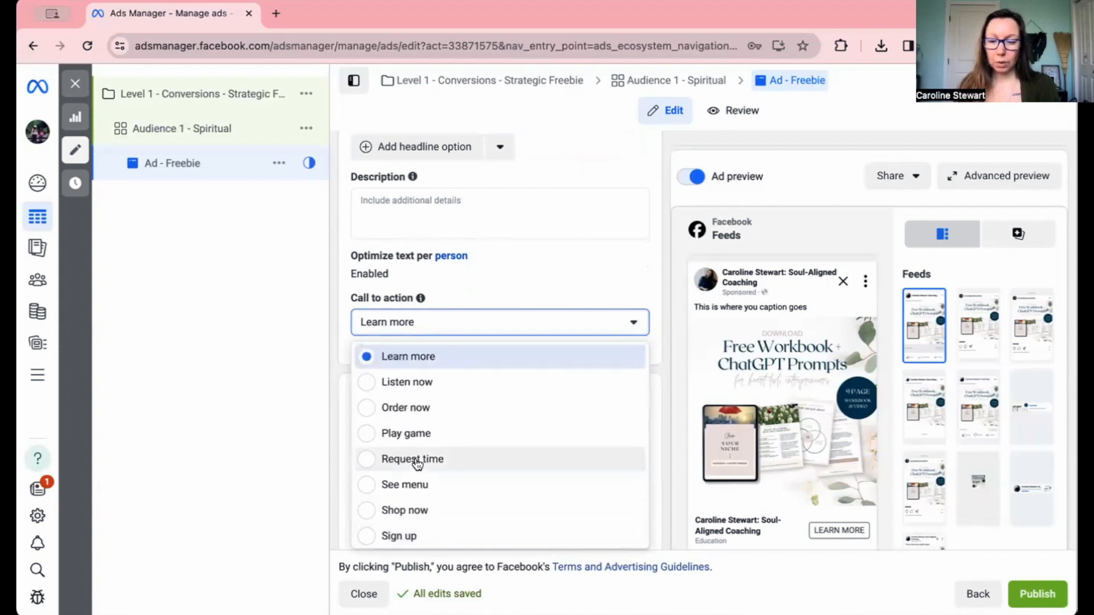
pyautogui.click(330, 419)
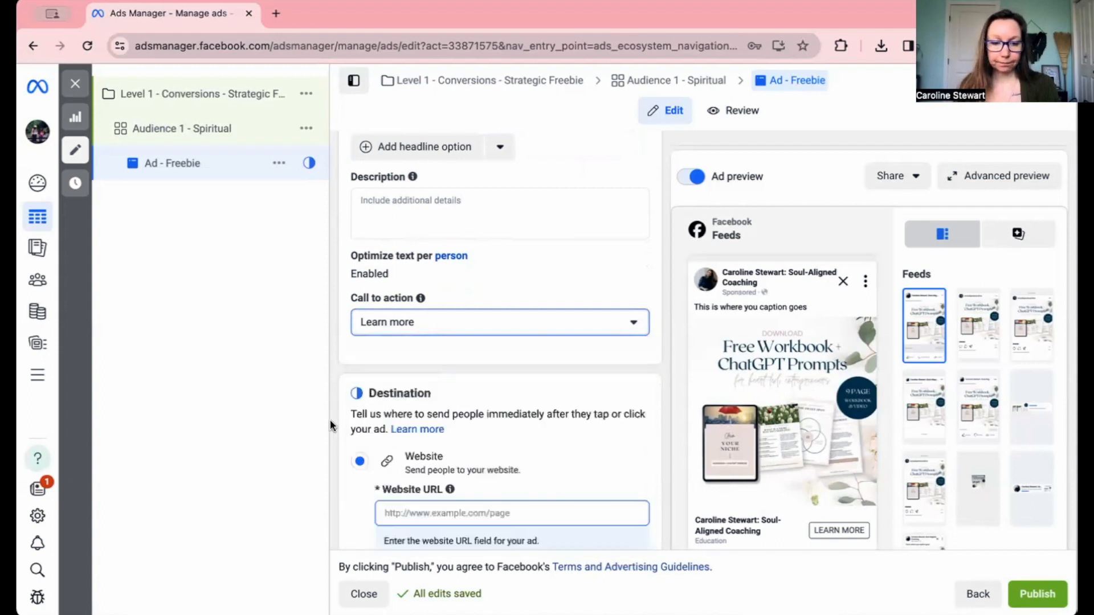
pyautogui.scroll(-3, 330, 420)
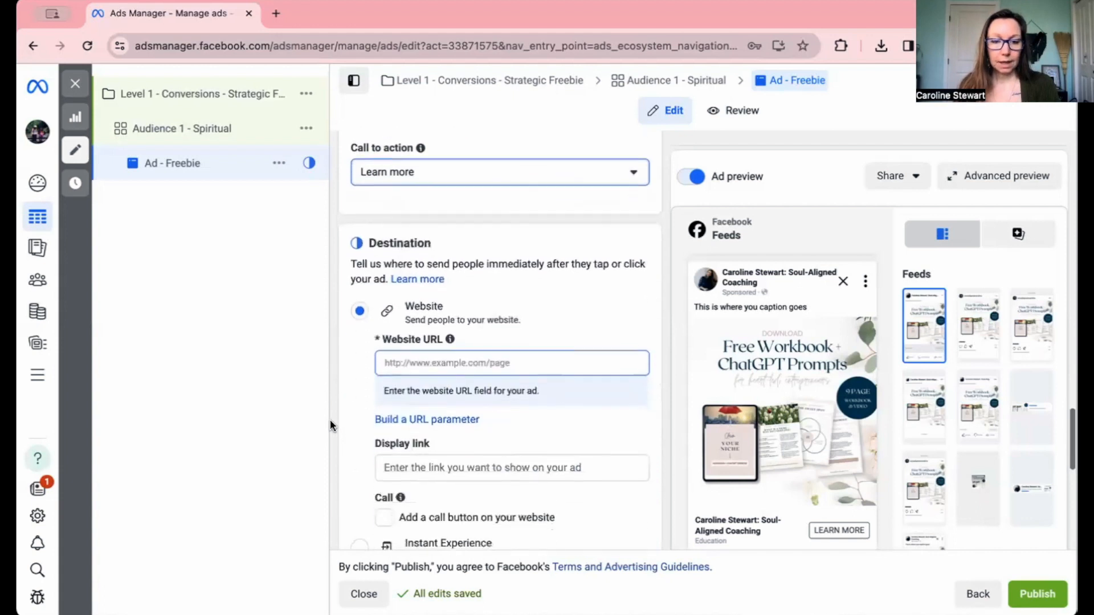
pyautogui.click(430, 364)
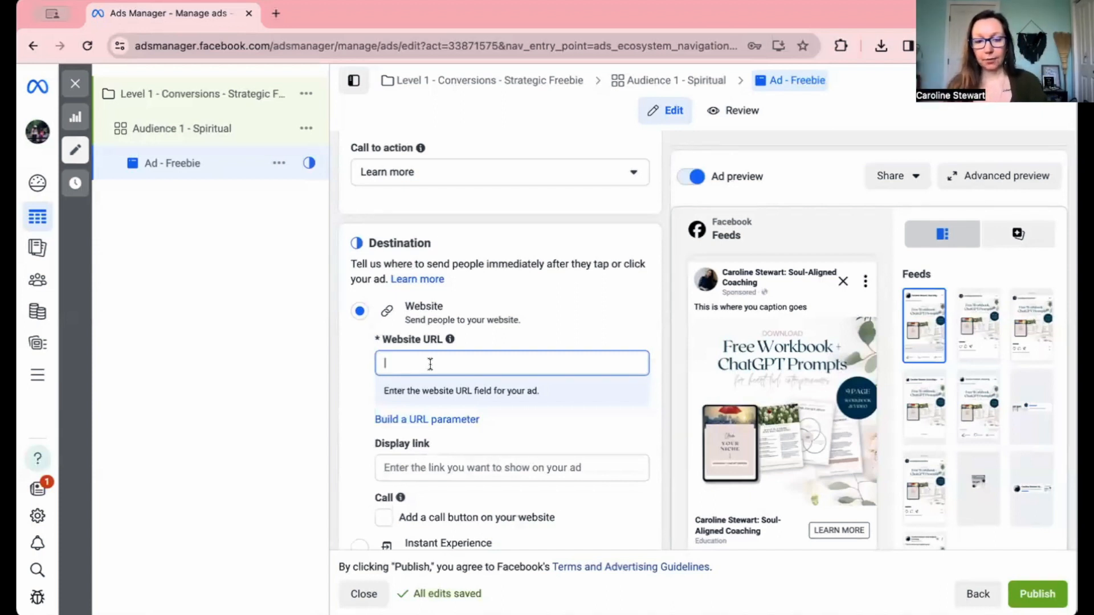
pyautogui.scroll(-3, 380, 438)
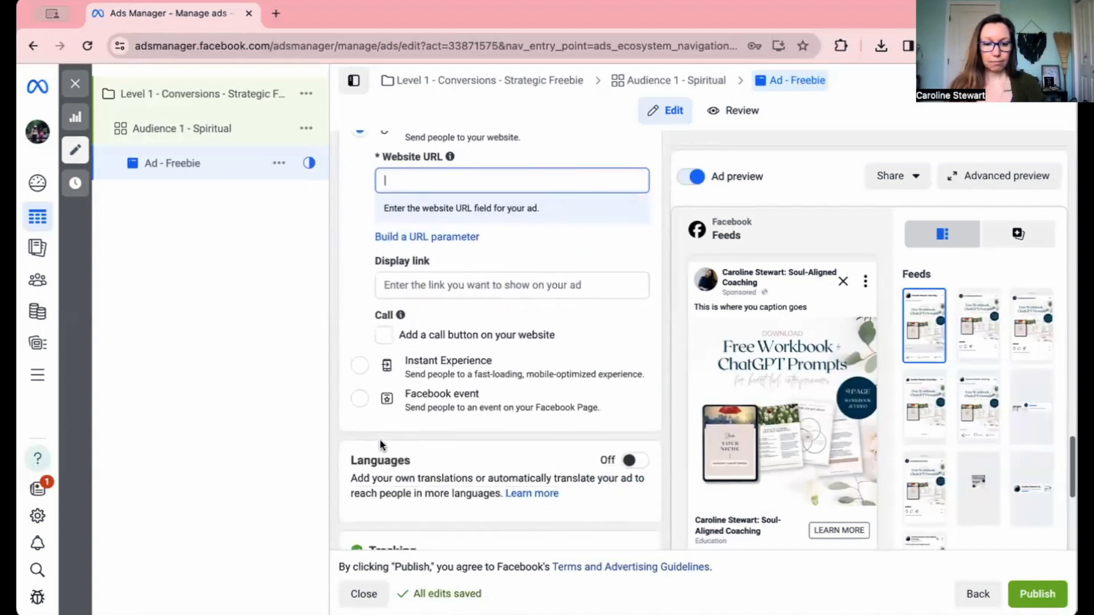
pyautogui.scroll(3, 380, 439)
pyautogui.write('www')
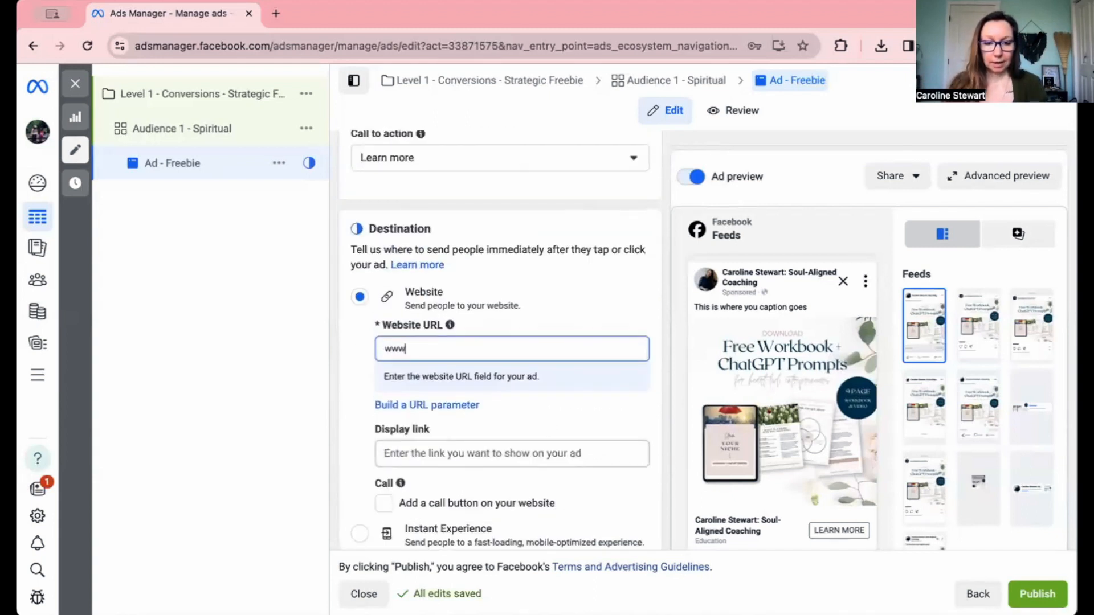
pyautogui.write('.soul-aligned.ca')
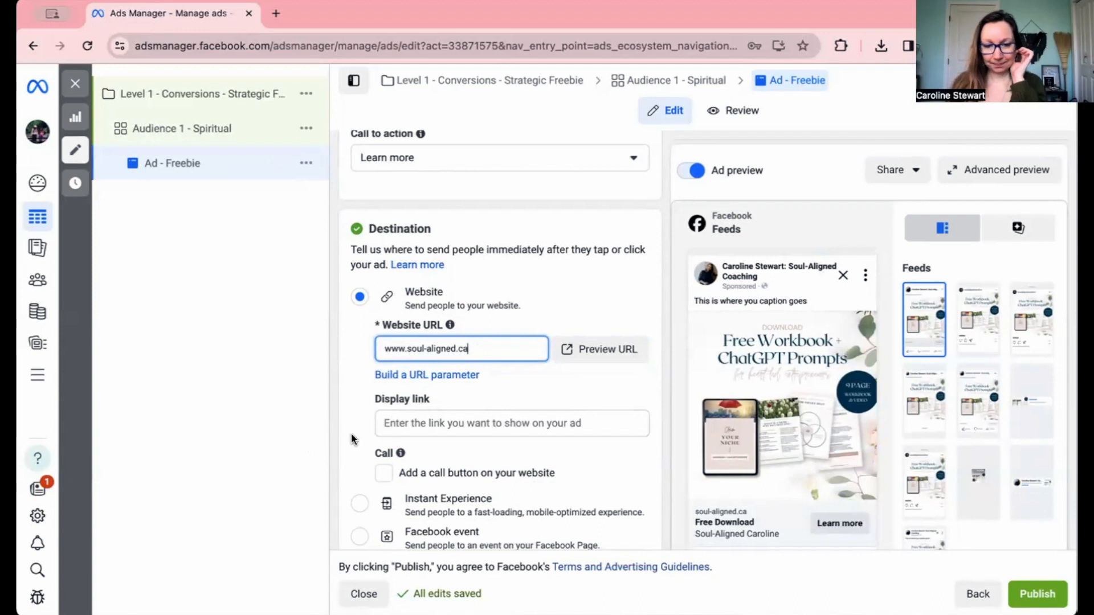
# Step: Enable website events tracking for the ad with the Conversion Pixel - Website Visits dataset
pyautogui.scroll(-5, 352, 437)
pyautogui.scroll(-4, 352, 438)
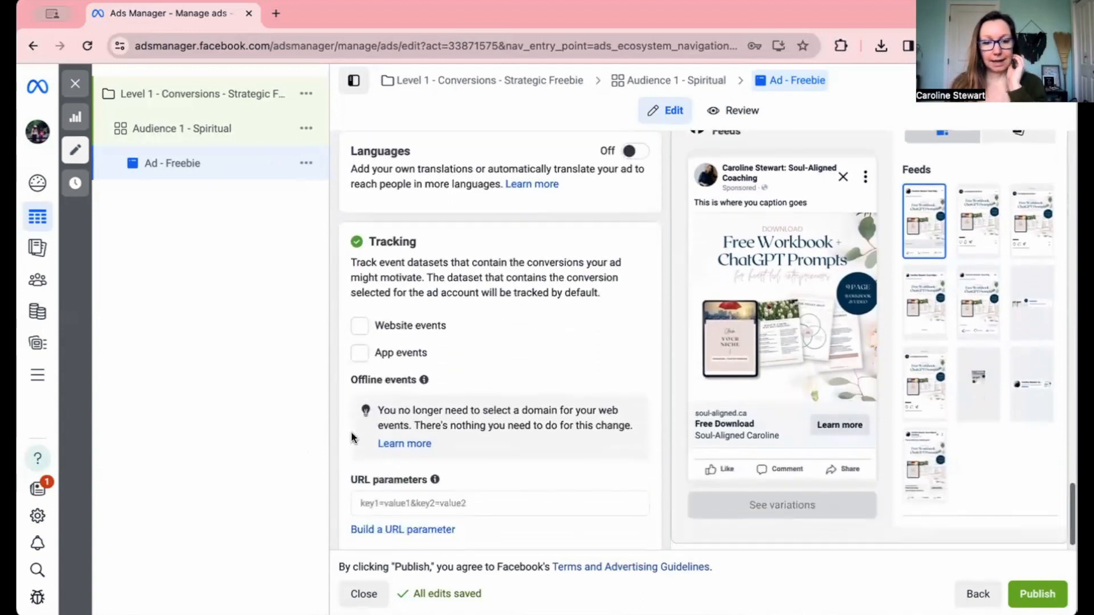
pyautogui.scroll(-1, 351, 438)
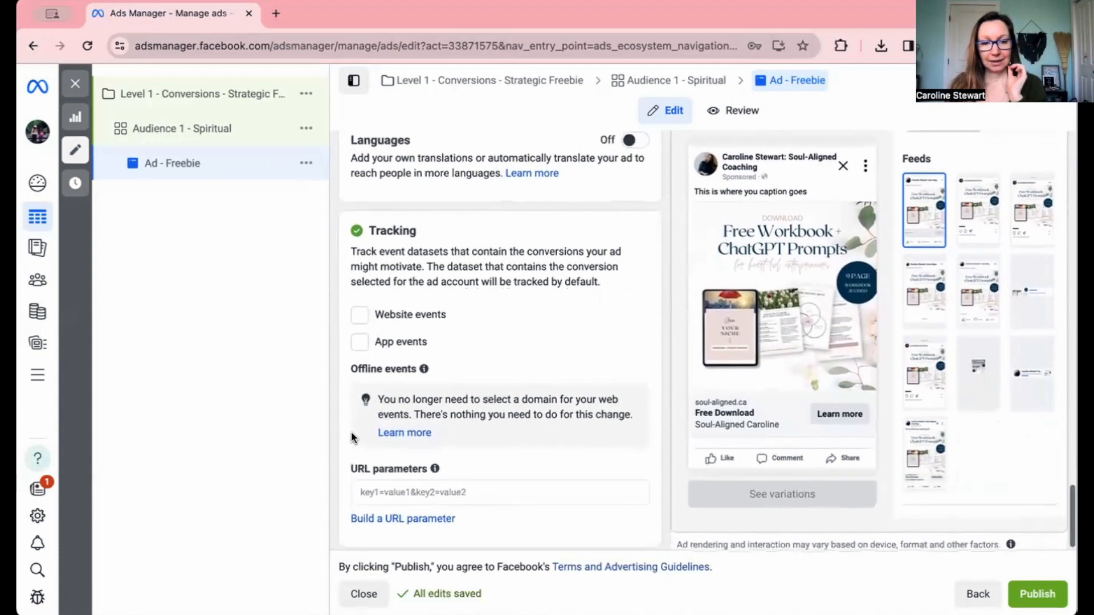
pyautogui.click(360, 320)
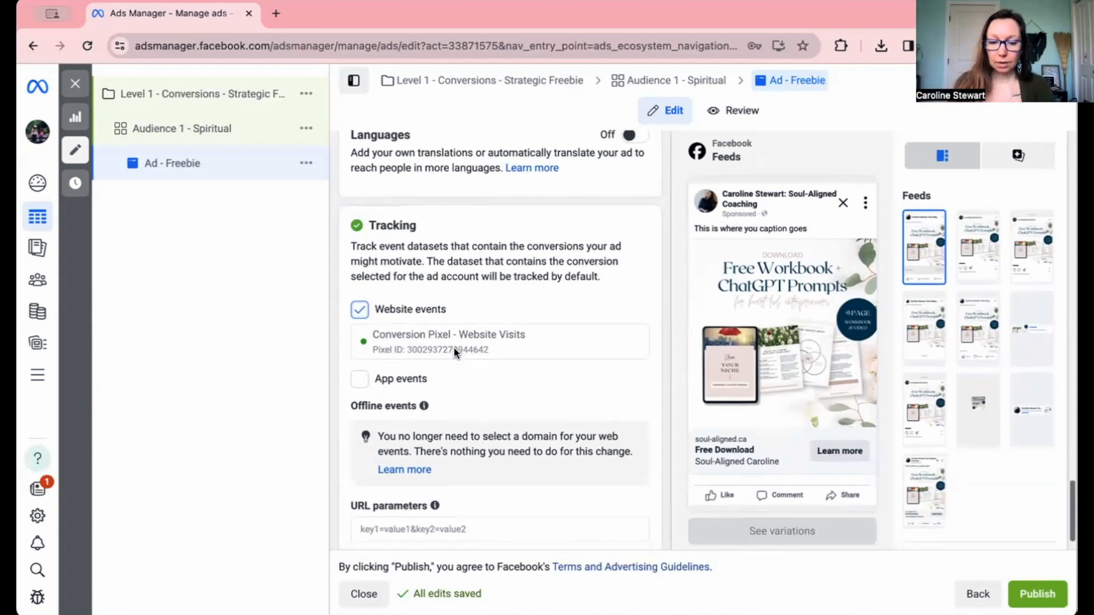
pyautogui.scroll(-2, 454, 348)
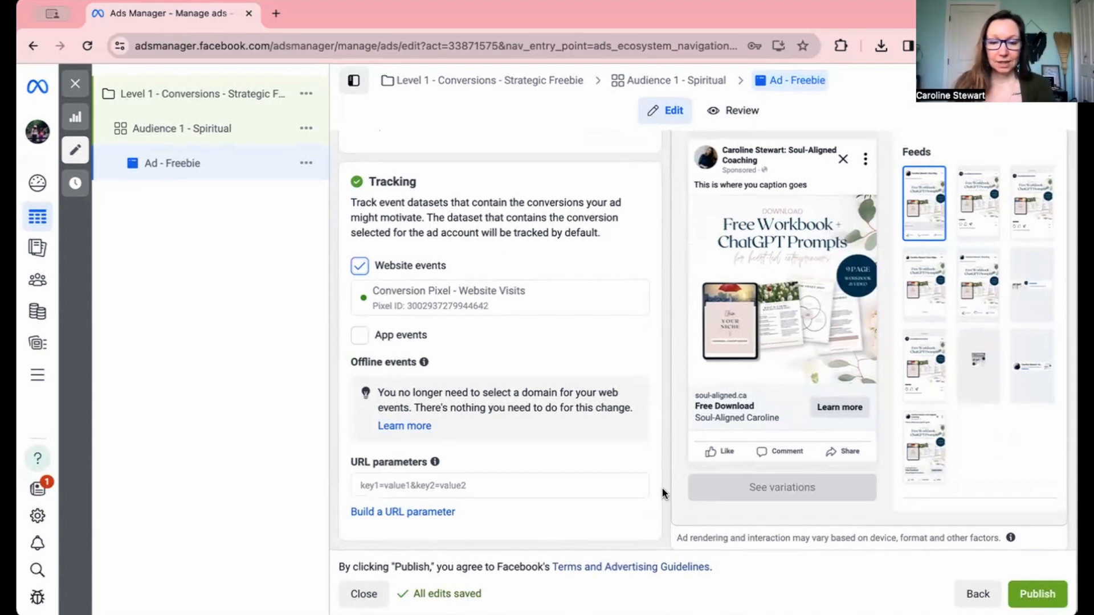
pyautogui.scroll(1, 596, 423)
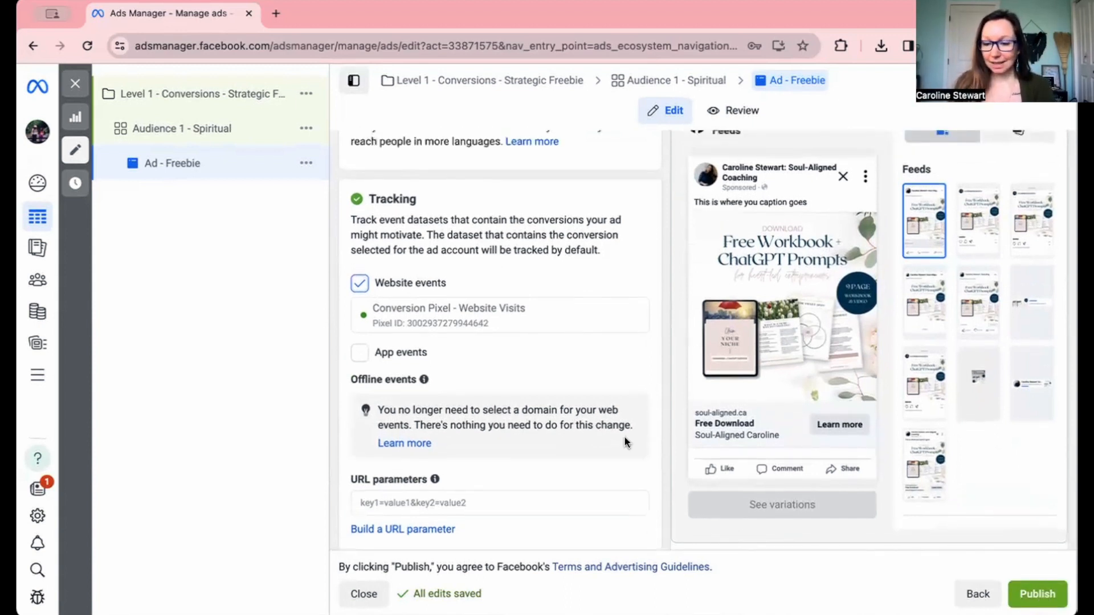
# Step: Close the ad editor and go through the draft's campaign, ad set and ad levels
pyautogui.click(70, 85)
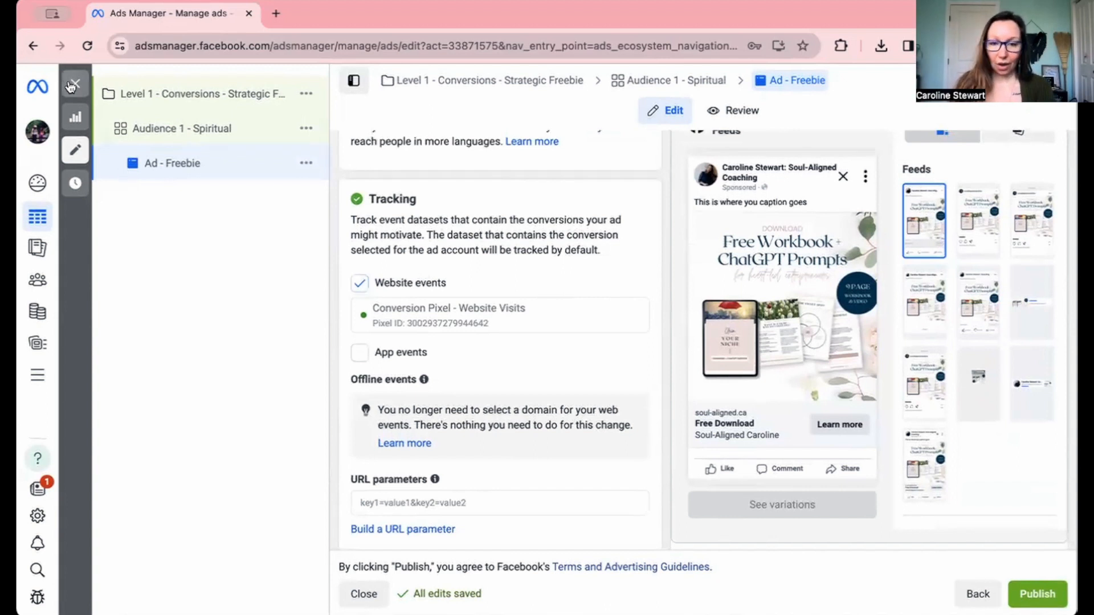
pyautogui.click(575, 344)
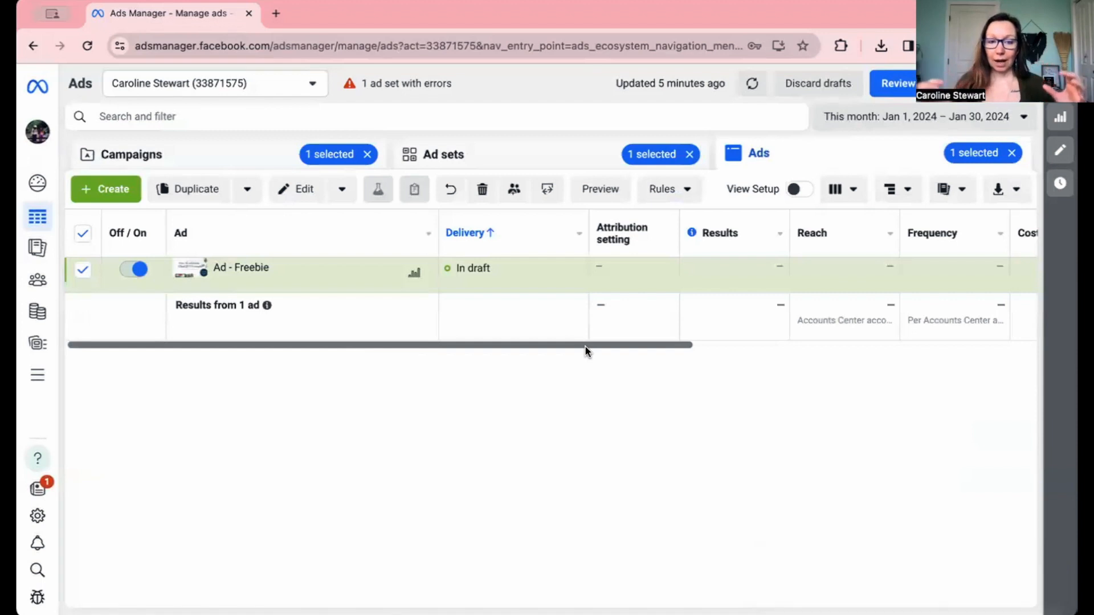
pyautogui.click(177, 156)
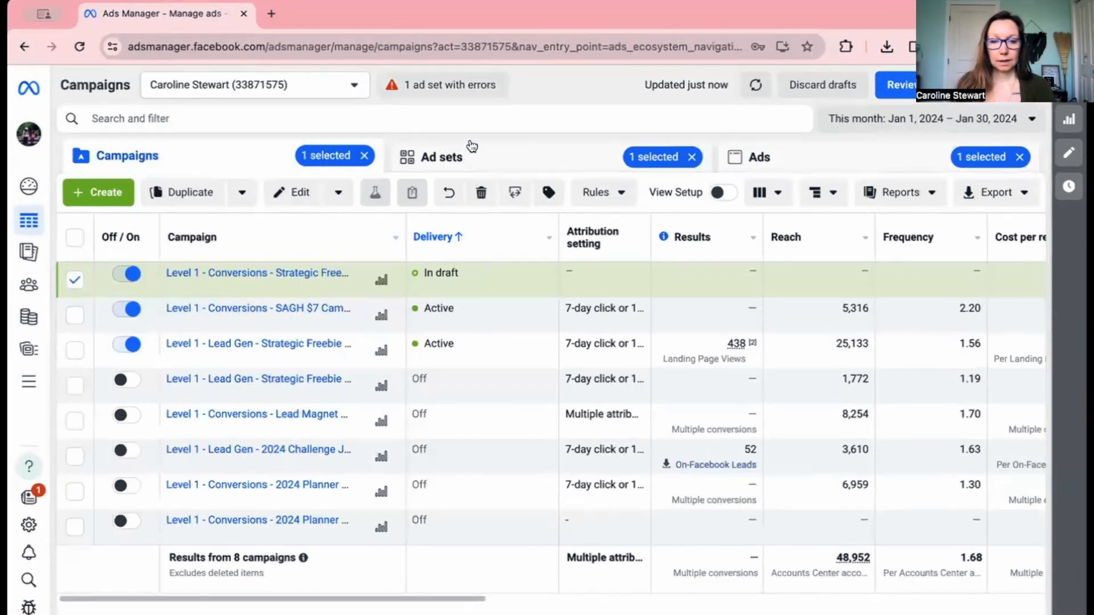
pyautogui.click(471, 156)
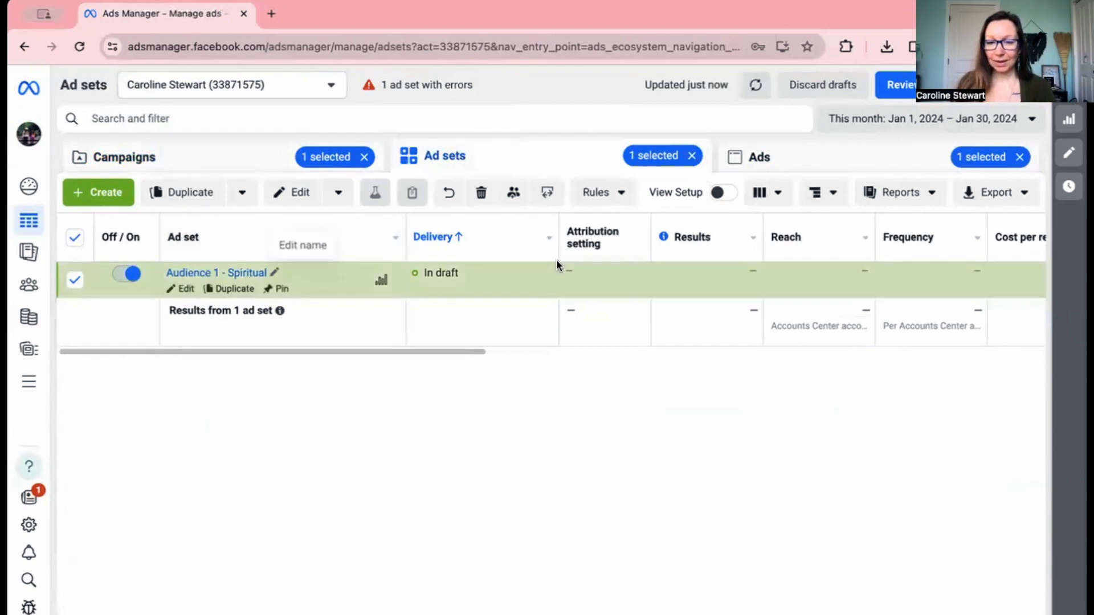
pyautogui.click(795, 156)
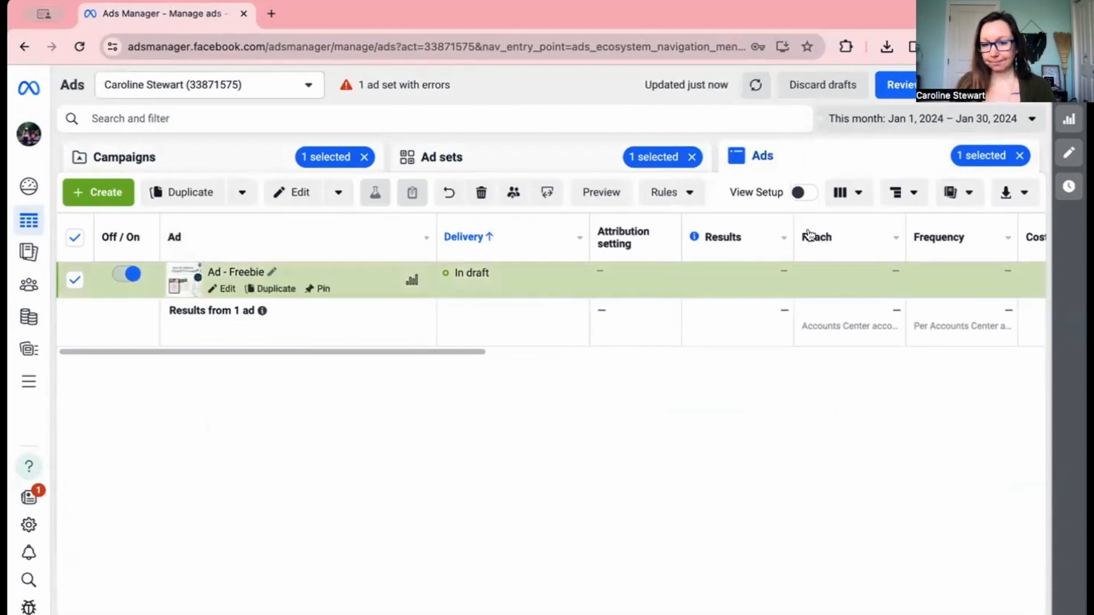
# Step: Examine the performance columns for Ad - Freebie, from results, reach and cost through relevance rankings, CPM, link clicks, CTR and CPC (all)
pyautogui.hscroll(5, 804, 279)
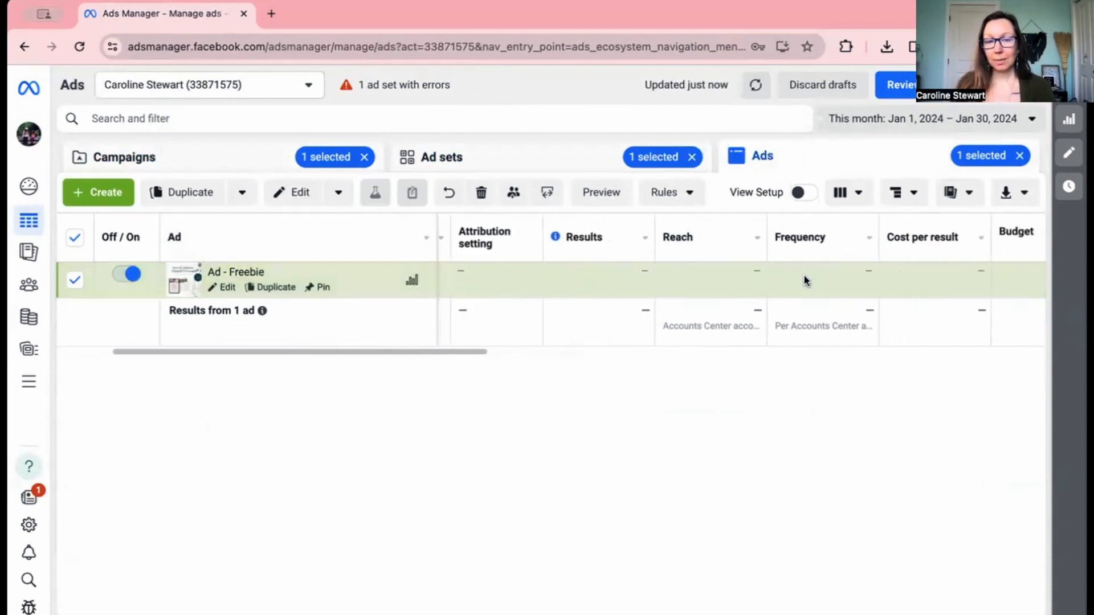
pyautogui.hscroll(2, 804, 275)
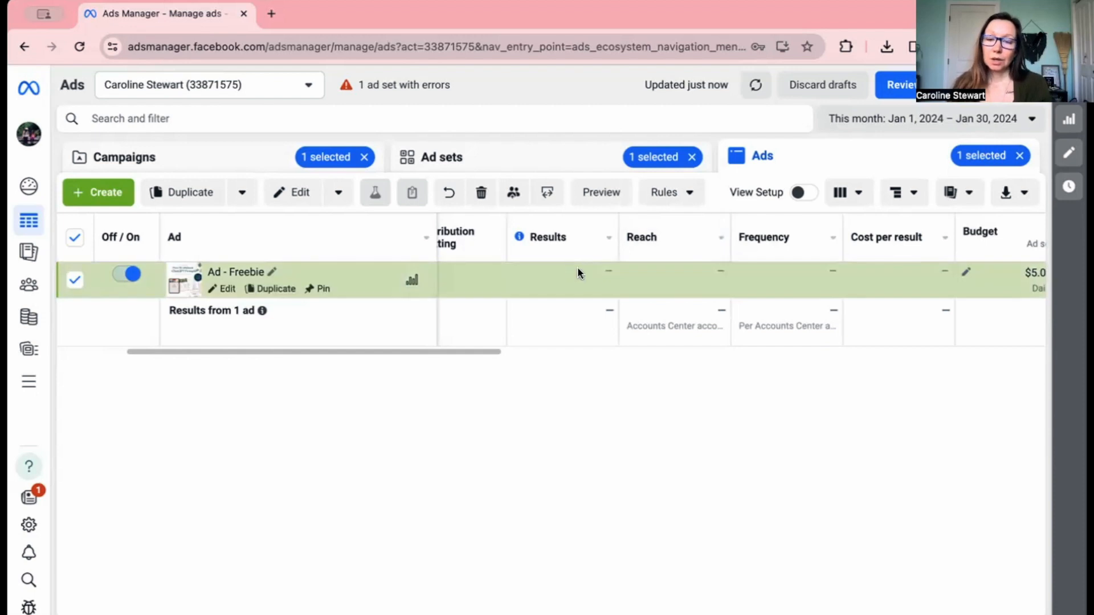
pyautogui.hscroll(3, 701, 278)
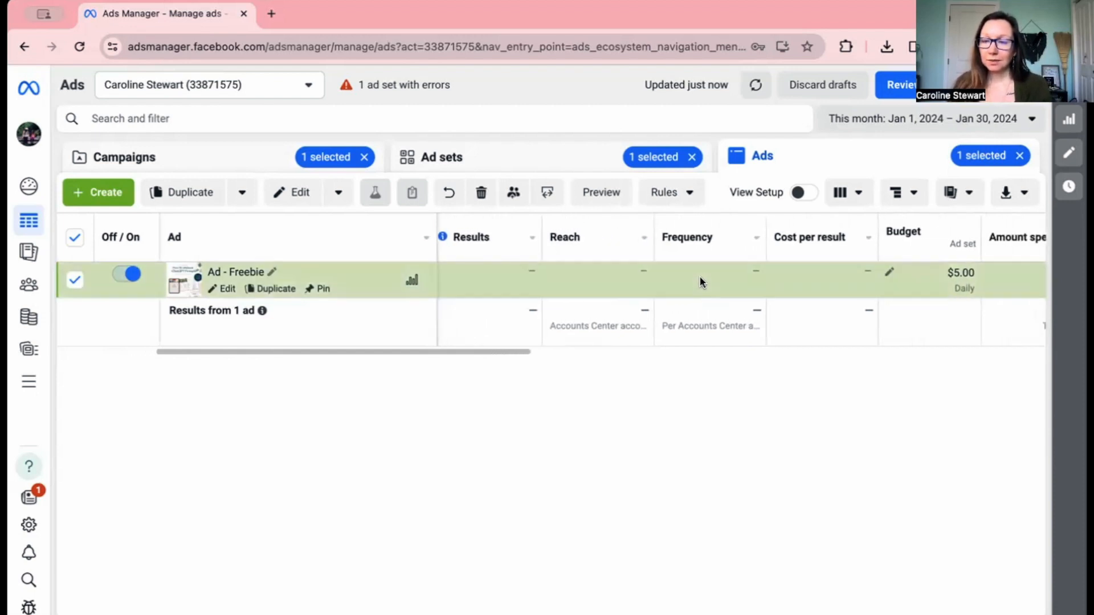
pyautogui.hscroll(3, 699, 276)
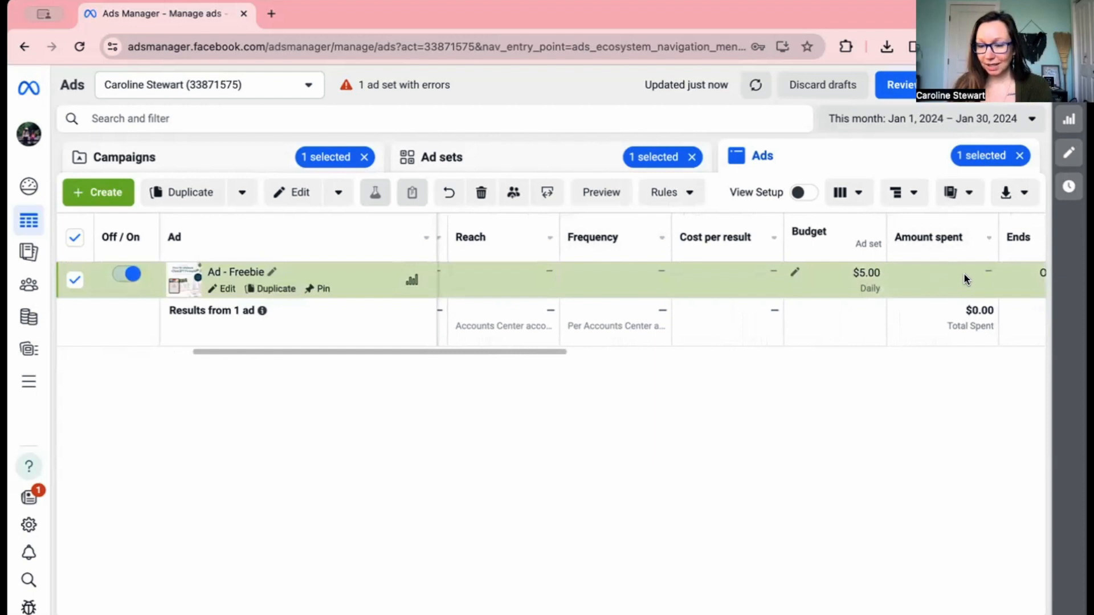
pyautogui.hscroll(3, 966, 274)
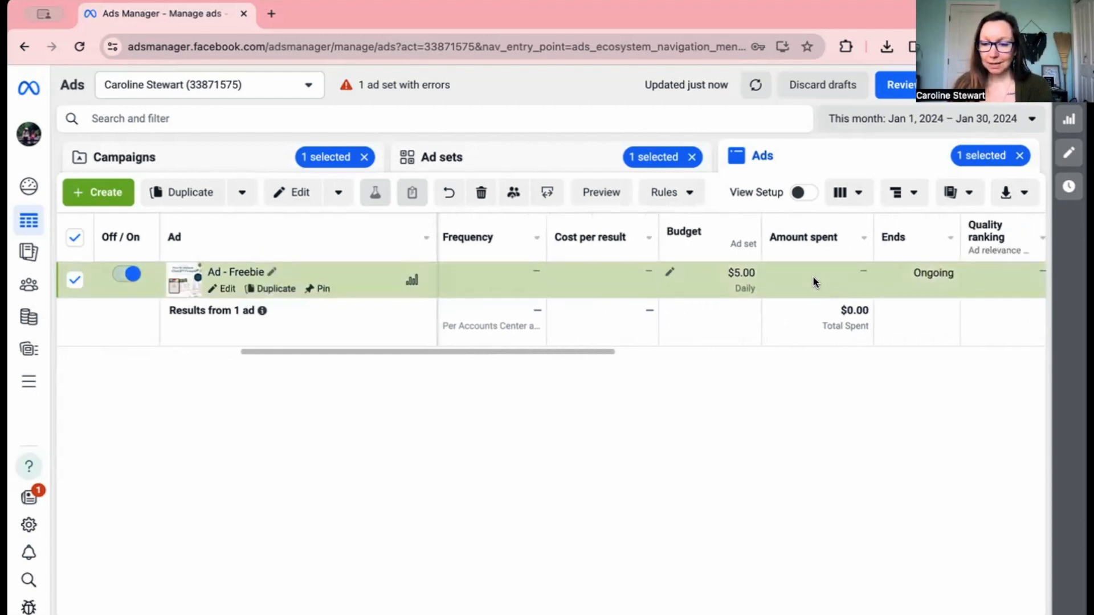
pyautogui.hscroll(2, 813, 276)
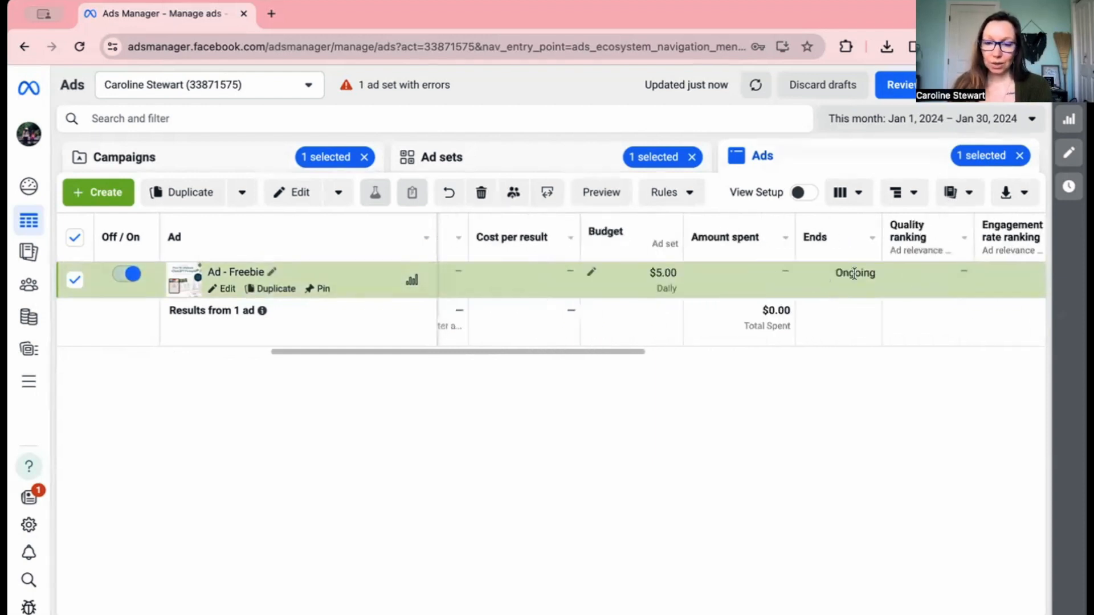
pyautogui.hscroll(2, 977, 272)
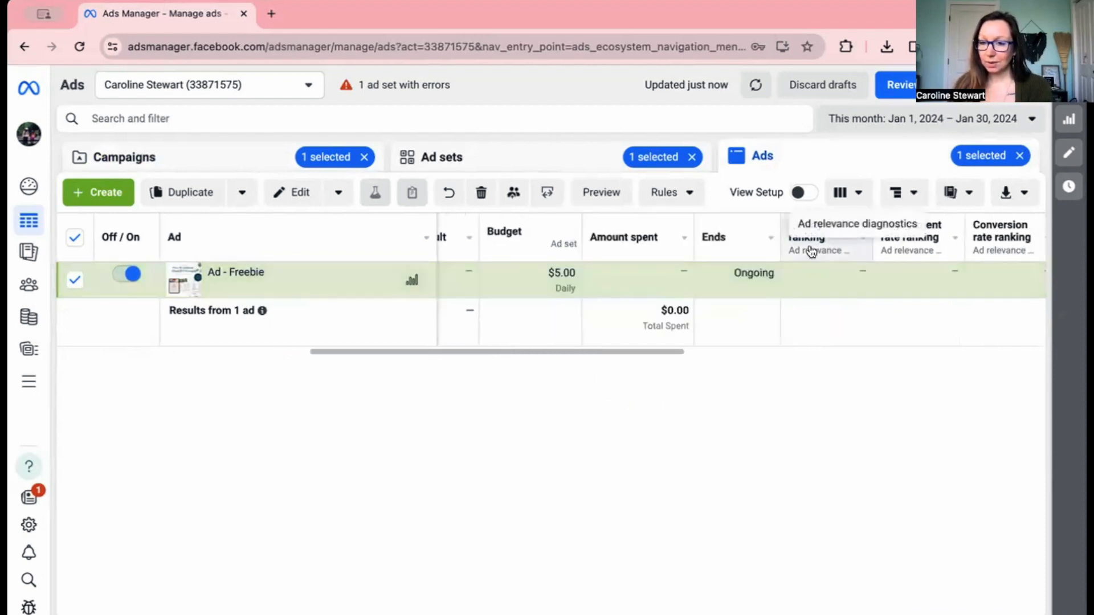
pyautogui.hscroll(1, 905, 282)
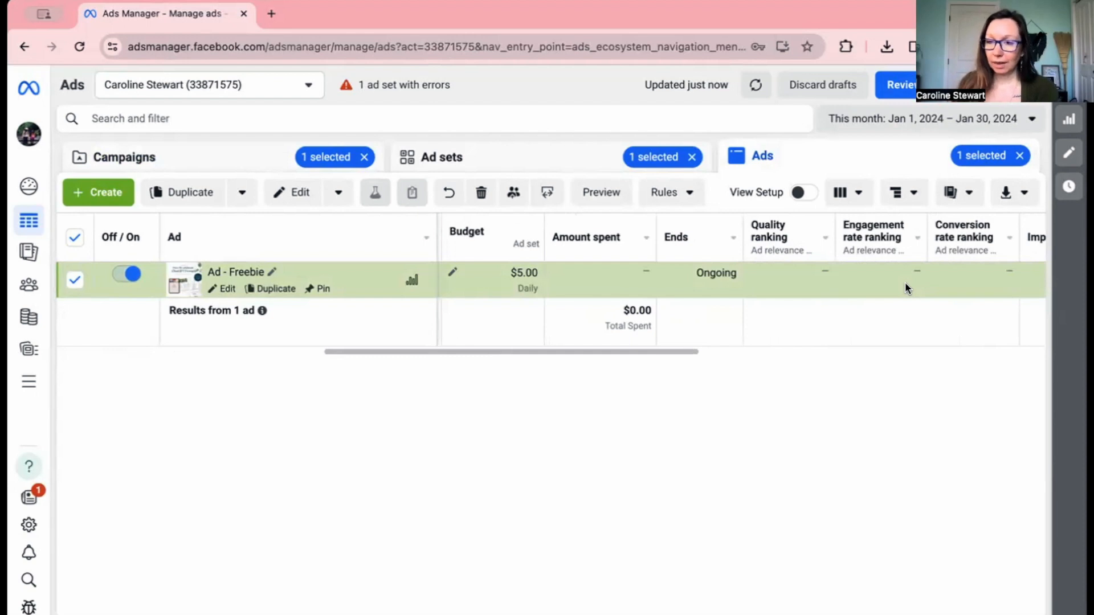
pyautogui.hscroll(5, 906, 284)
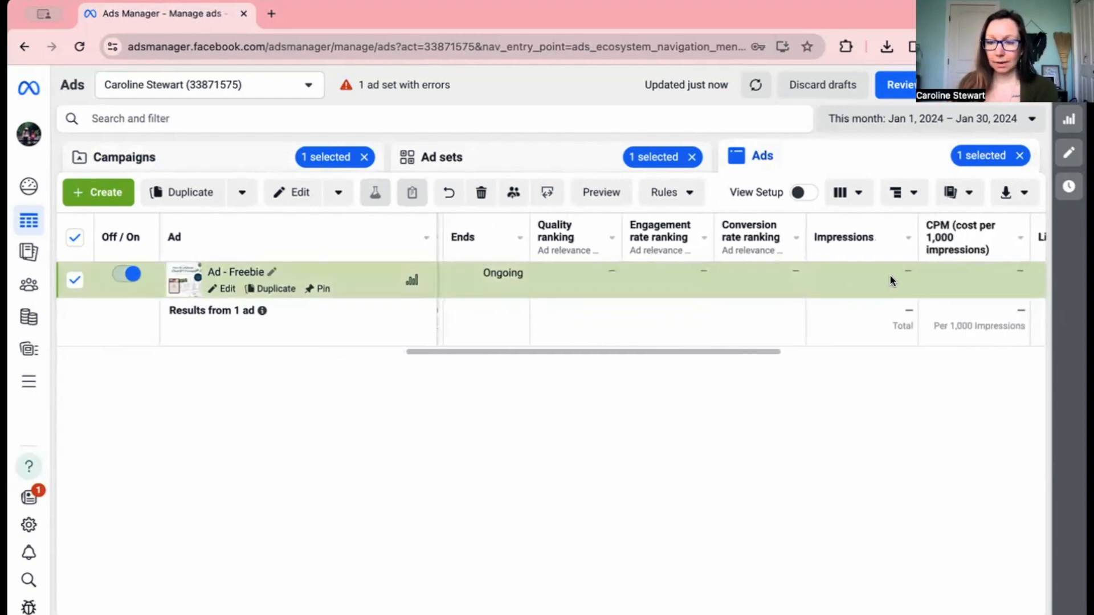
pyautogui.hscroll(4, 890, 274)
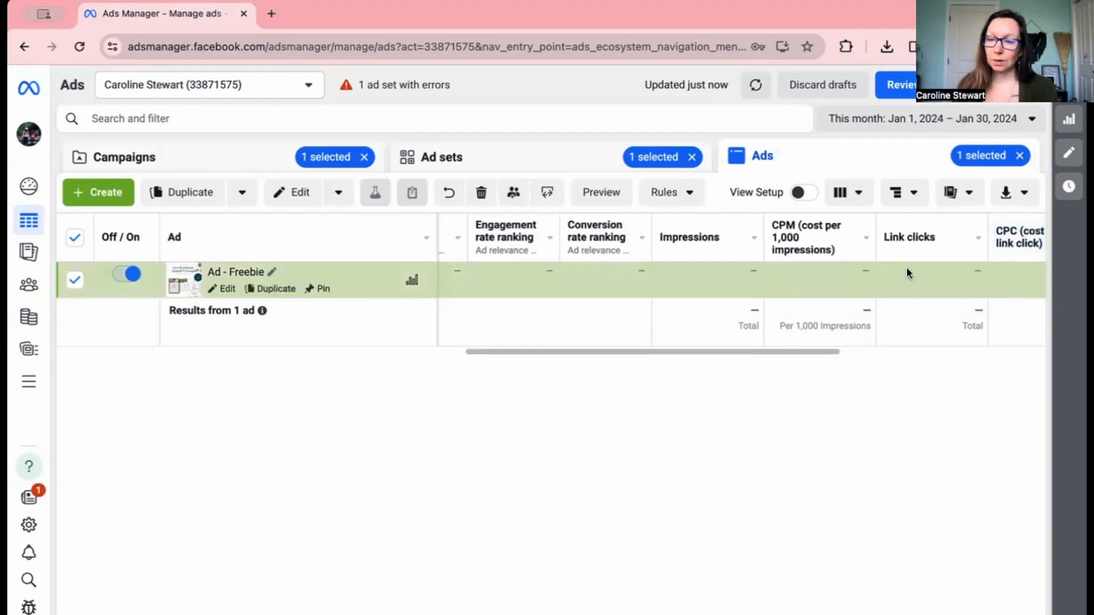
pyautogui.hscroll(5, 898, 268)
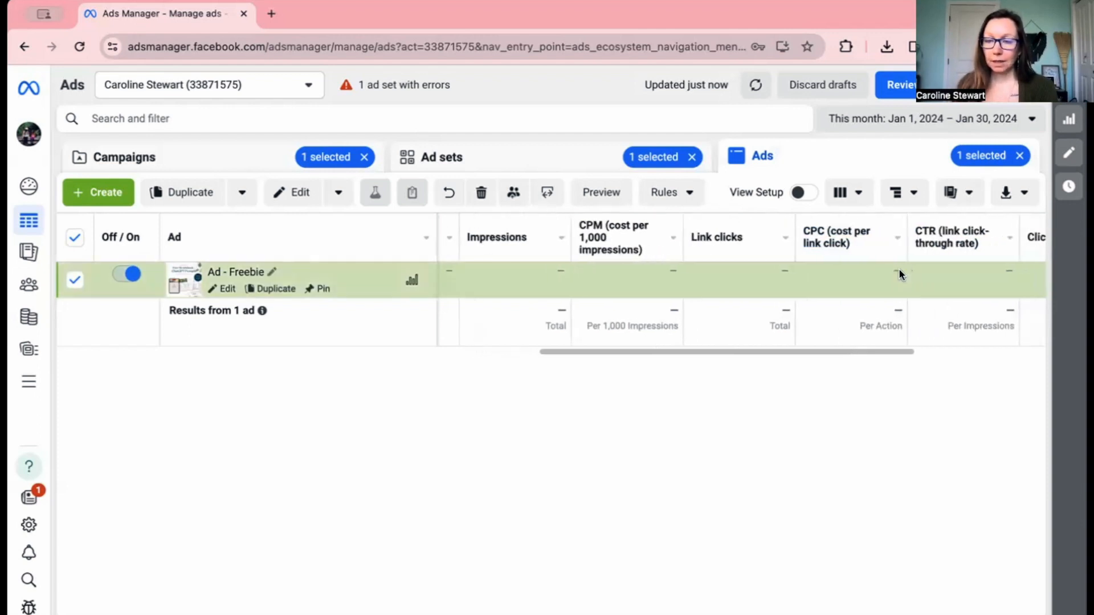
pyautogui.hscroll(10, 899, 271)
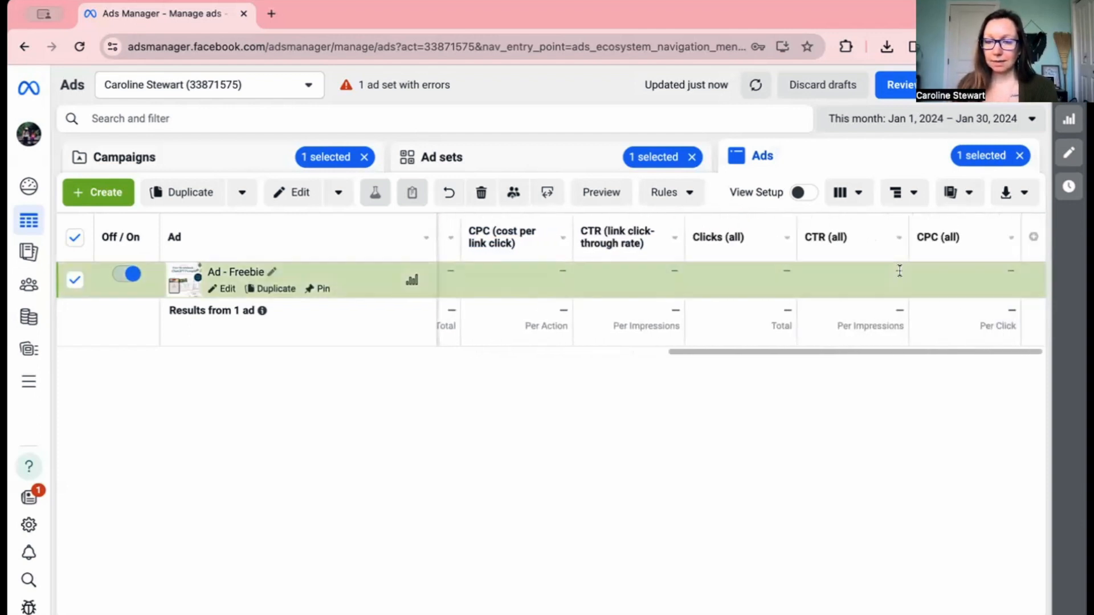